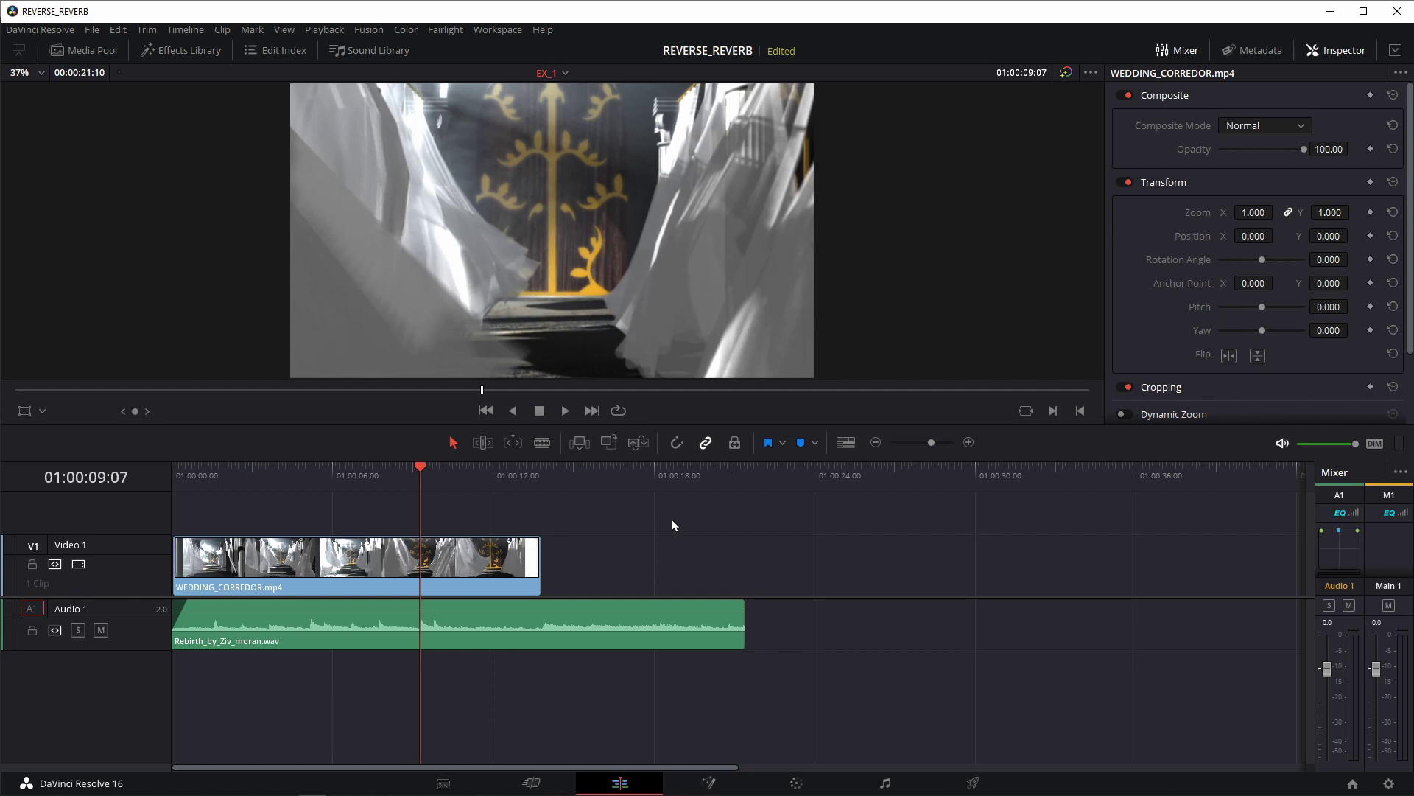
{"action": "left_click", "coordinate": [672, 519]}
{"action": "key", "text": "Home"}
{"action": "key", "text": "space"}
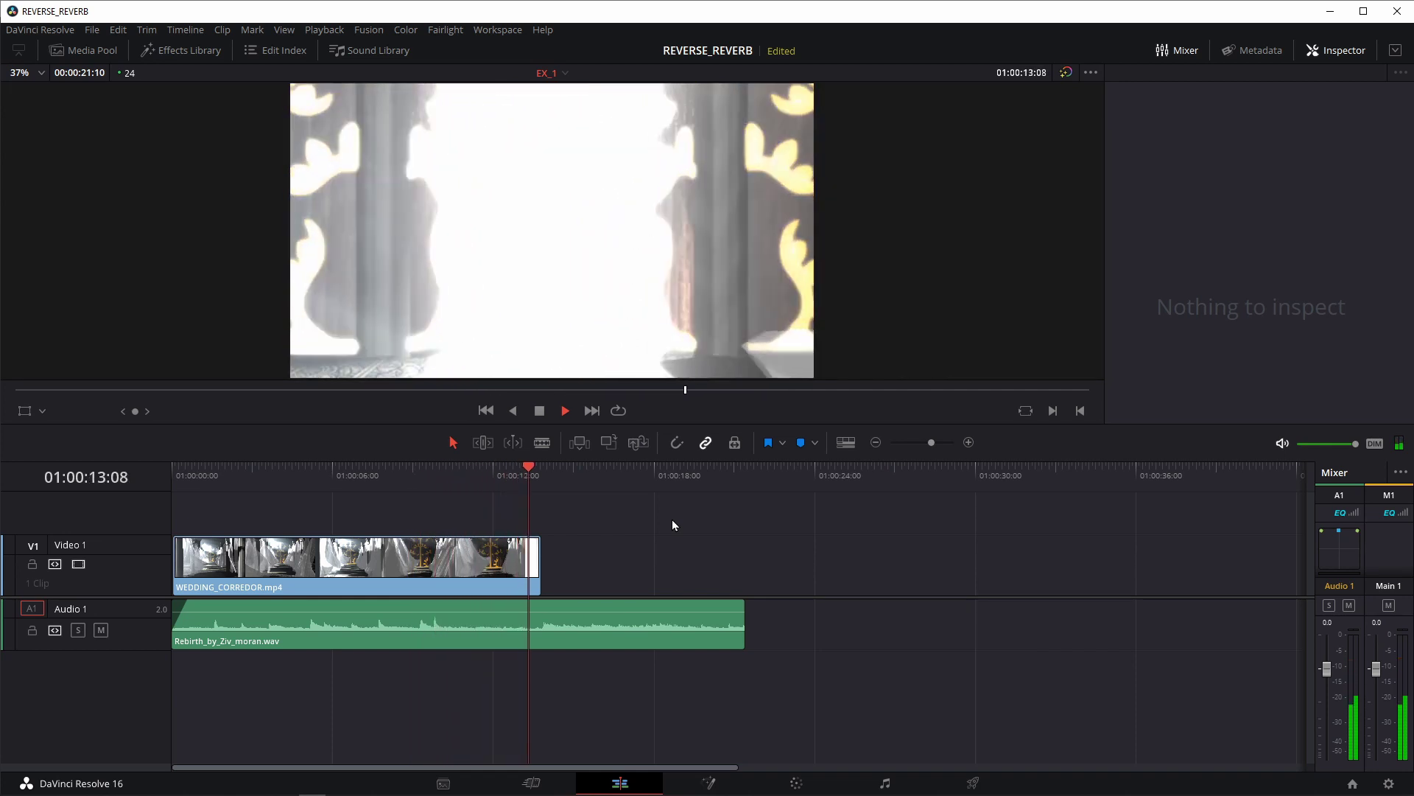
{"action": "key", "text": "space"}
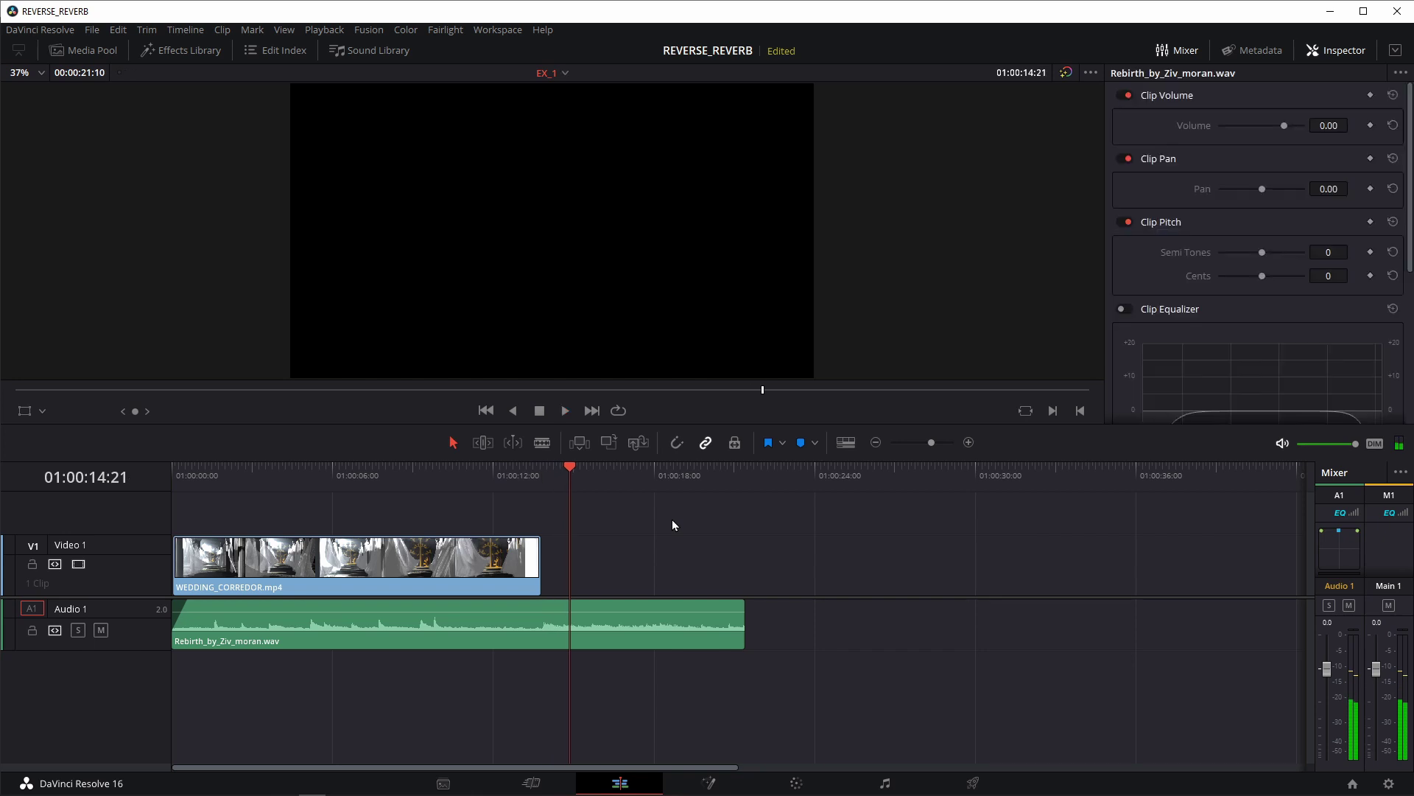
{"action": "mouse_move", "coordinate": [473, 640]}
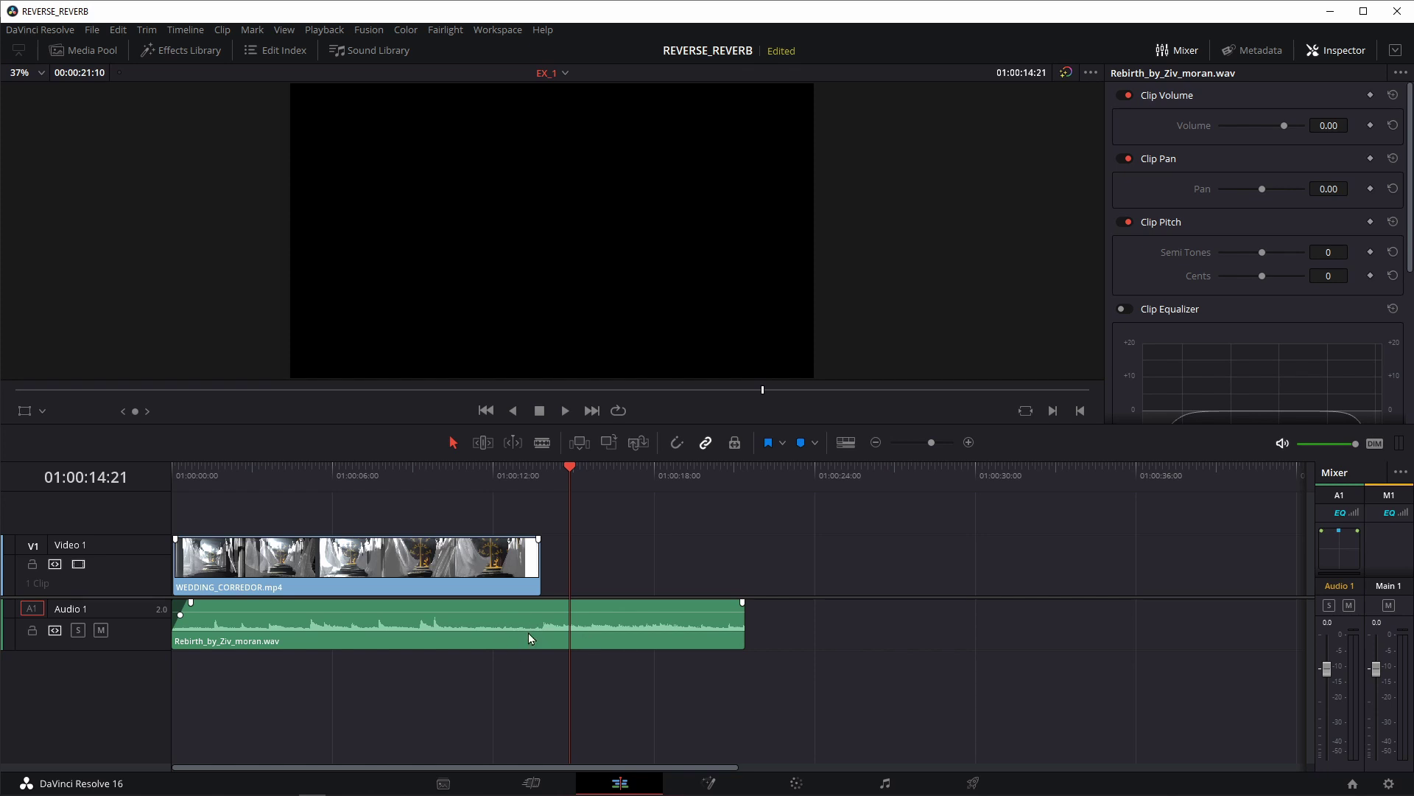
{"action": "left_click", "coordinate": [504, 479]}
{"action": "left_click", "coordinate": [503, 554]}
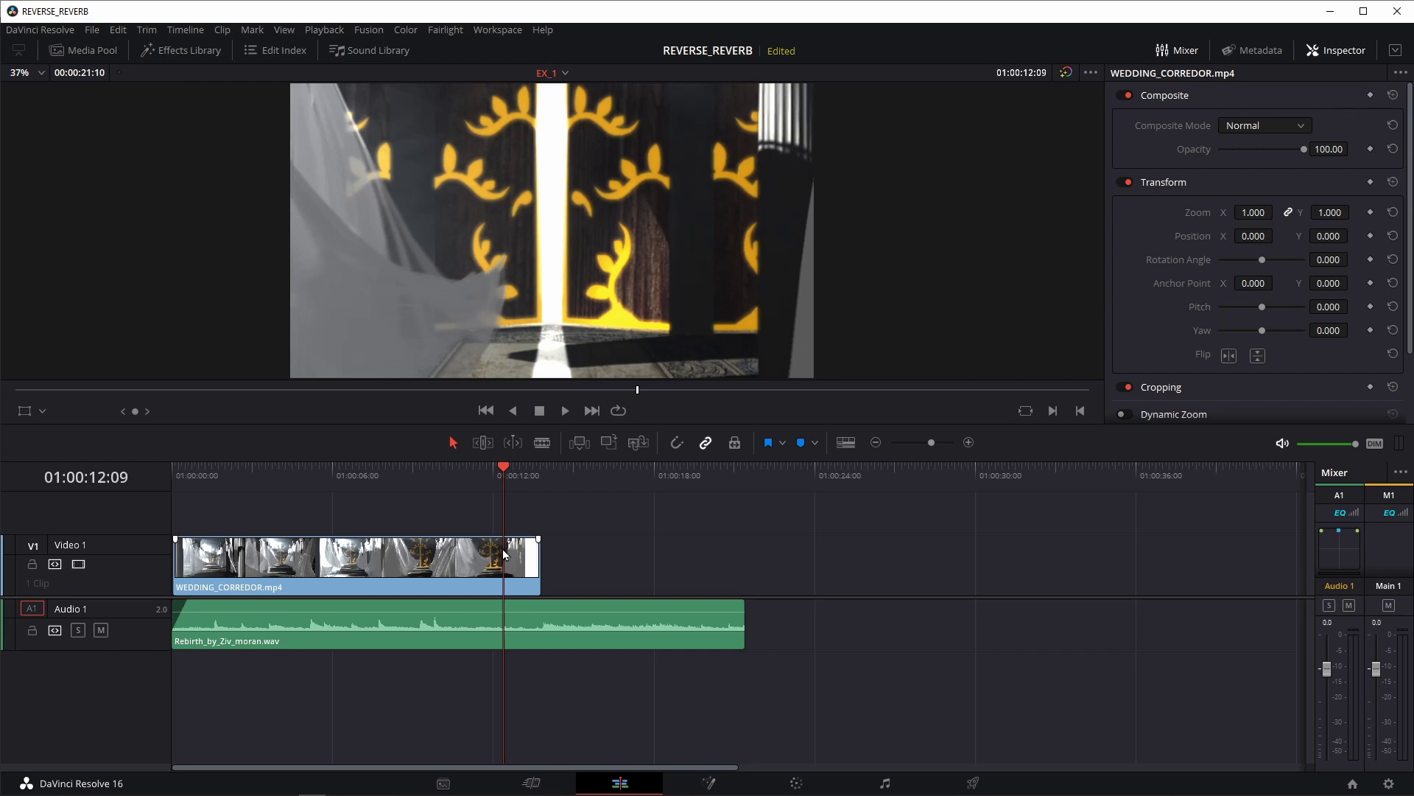
On the Fairlight page, park the playhead at 01:00:13:17 and select the Audio 1 music clip
{"action": "left_click", "coordinate": [885, 783]}
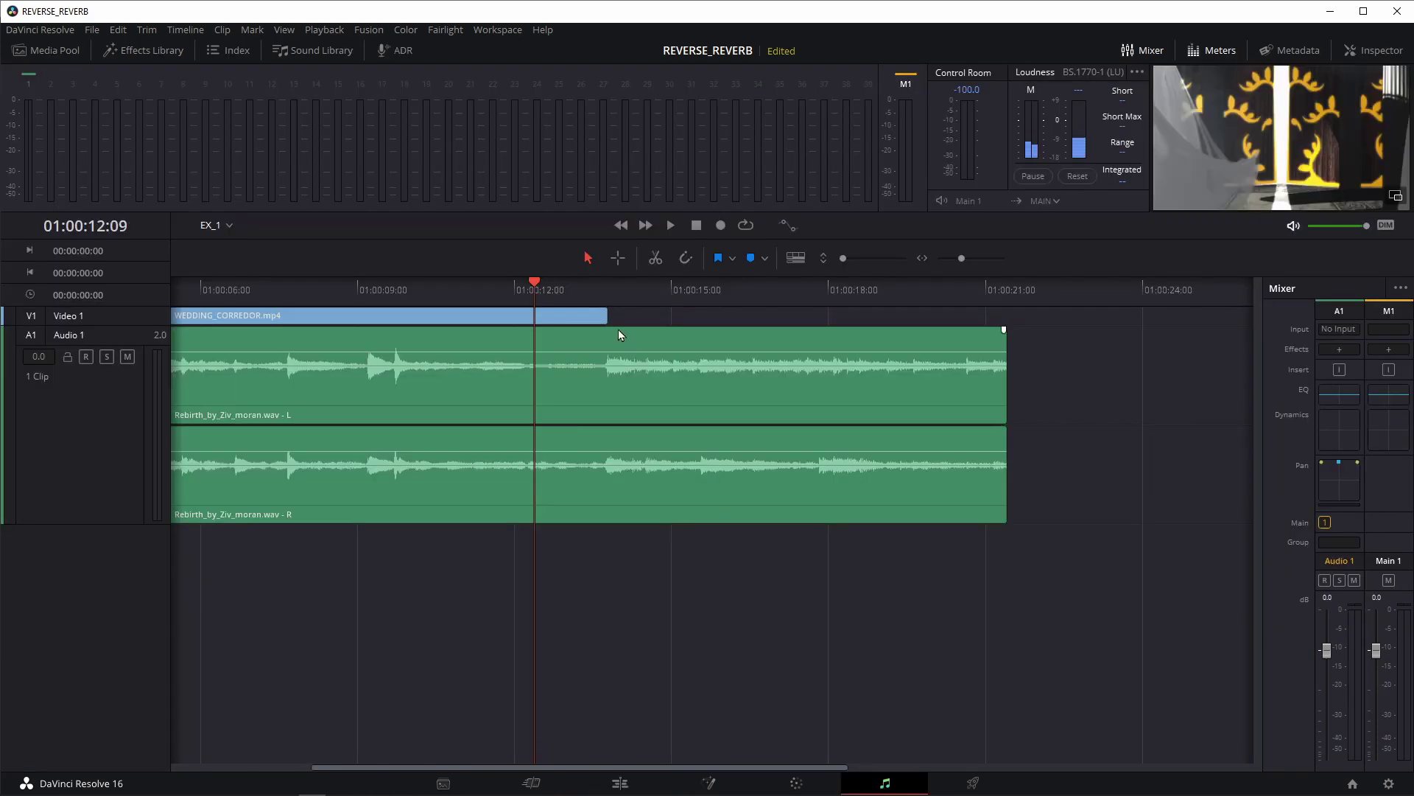
{"action": "left_click", "coordinate": [604, 293]}
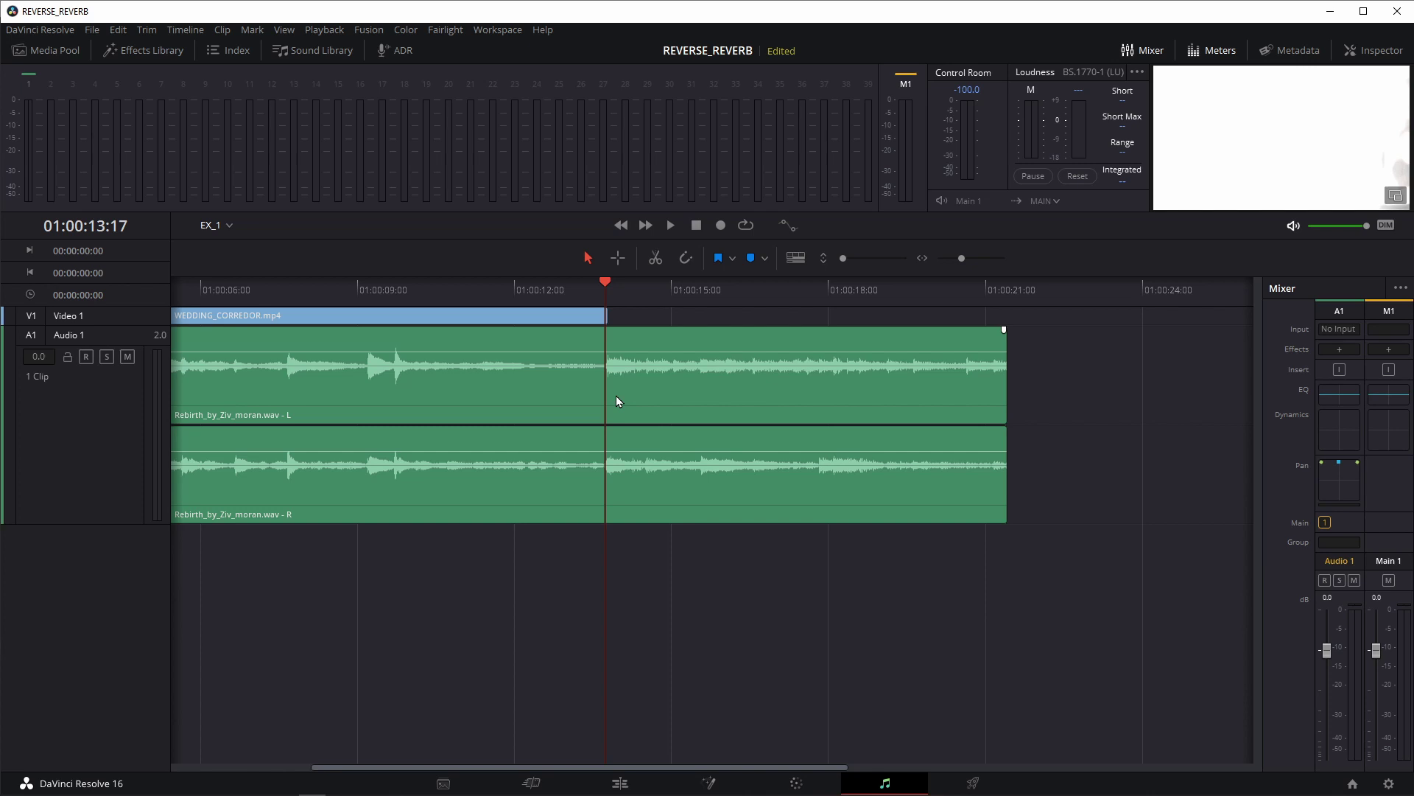
{"action": "scroll", "coordinate": [701, 426], "scroll_direction": "up", "scroll_amount": 5}
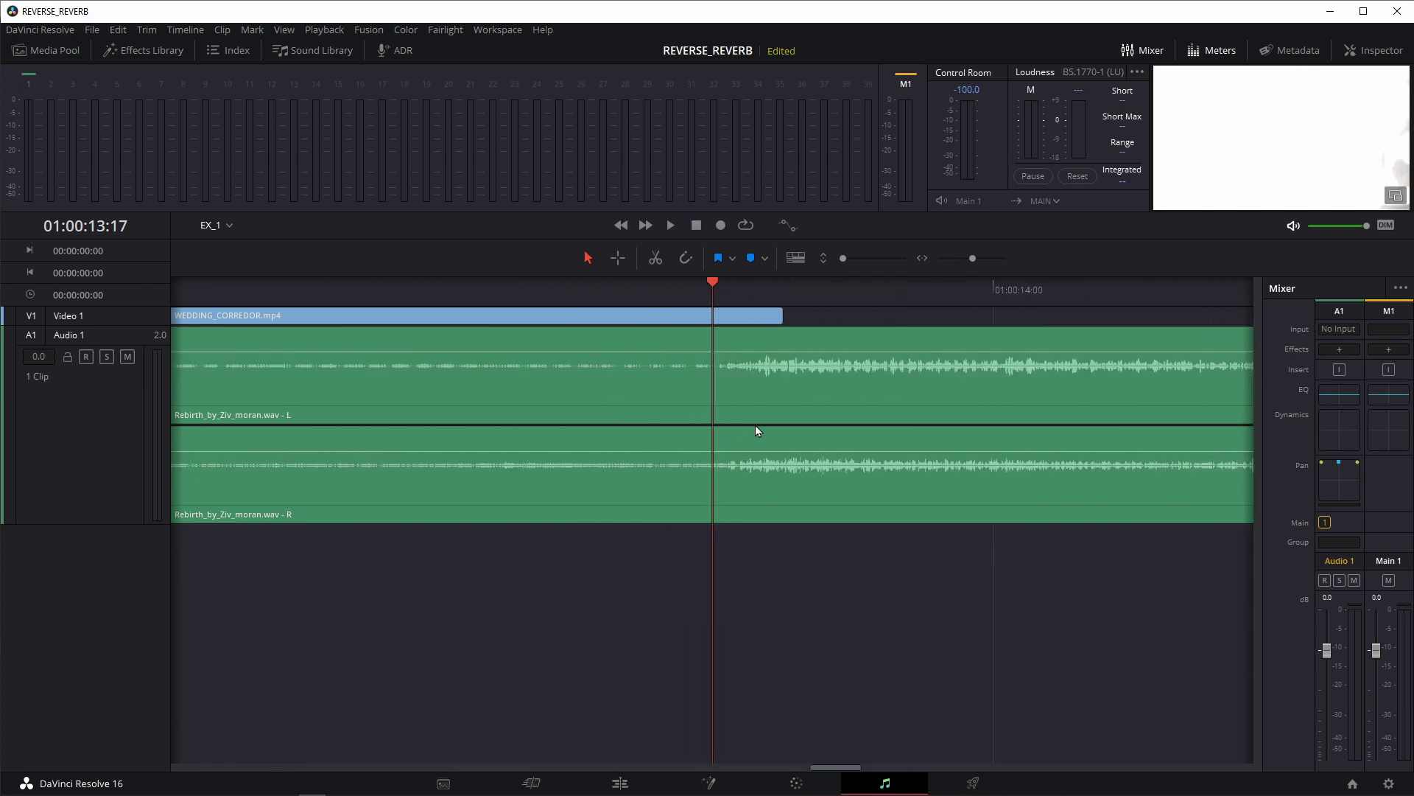
{"action": "scroll", "coordinate": [774, 416], "scroll_direction": "up", "scroll_amount": 3}
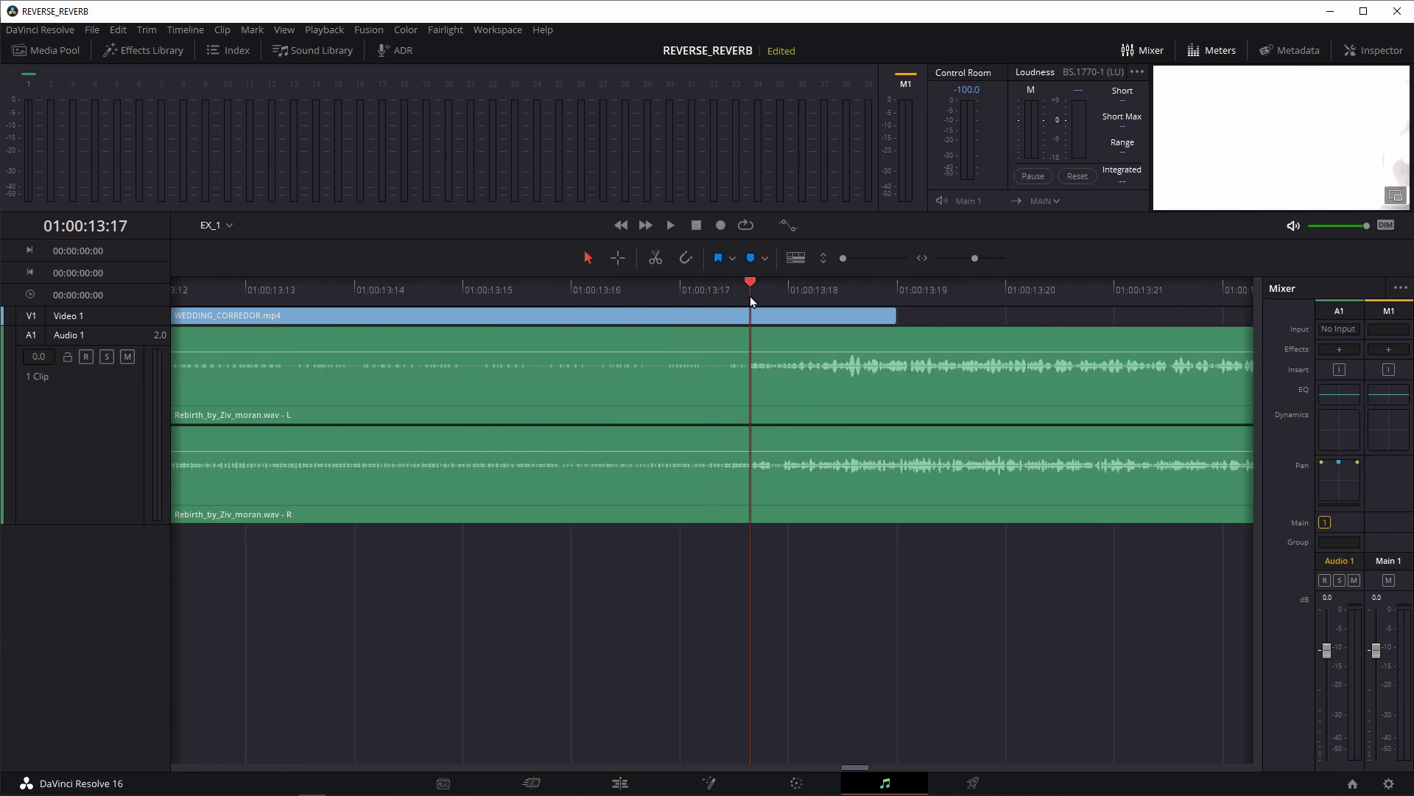
{"action": "scroll", "coordinate": [815, 423], "scroll_direction": "down", "scroll_amount": 3}
{"action": "scroll", "coordinate": [803, 421], "scroll_direction": "down", "scroll_amount": 2}
{"action": "scroll", "coordinate": [797, 429], "scroll_direction": "down", "scroll_amount": 2}
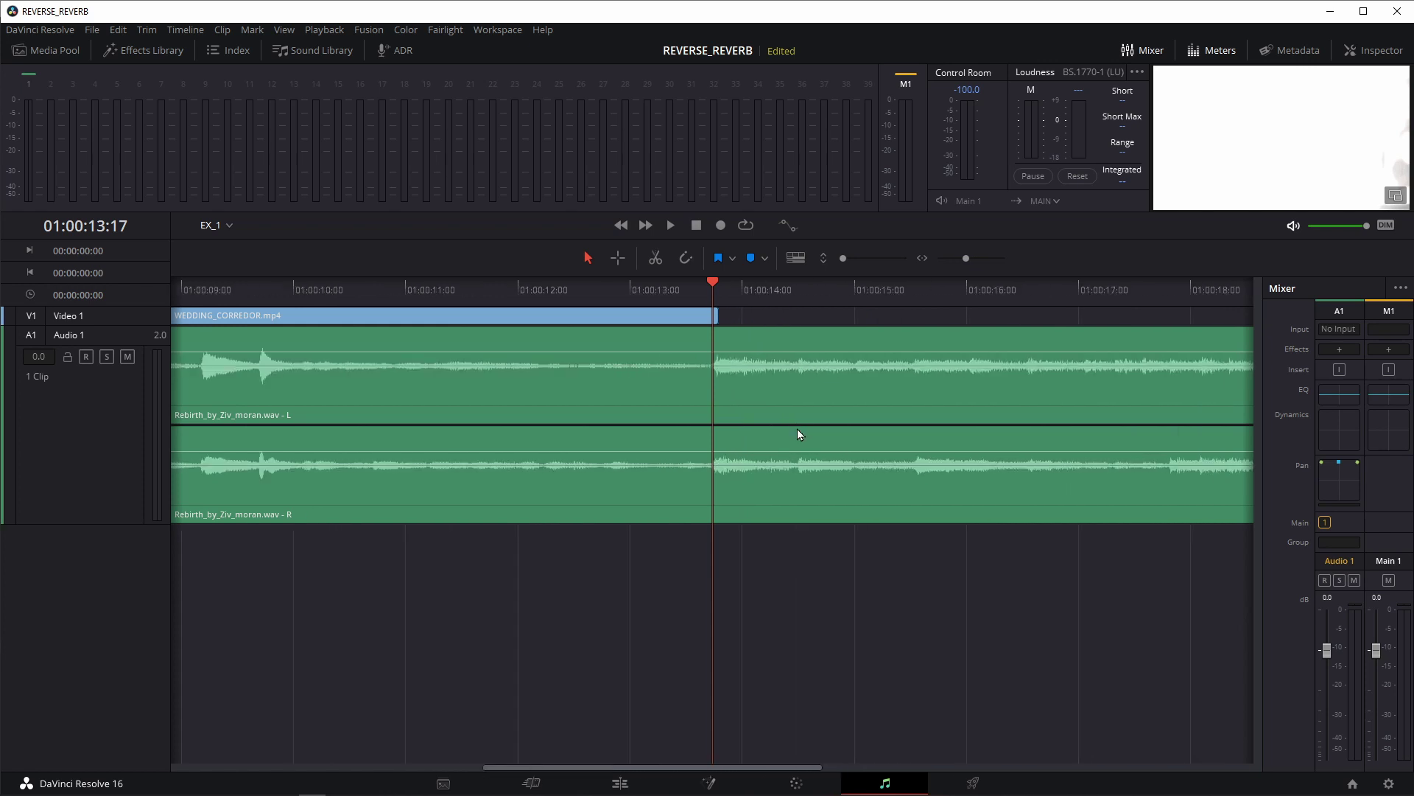
{"action": "scroll", "coordinate": [797, 428], "scroll_direction": "down", "scroll_amount": 2}
{"action": "scroll", "coordinate": [788, 427], "scroll_direction": "down", "scroll_amount": 2}
{"action": "left_click", "coordinate": [754, 471]}
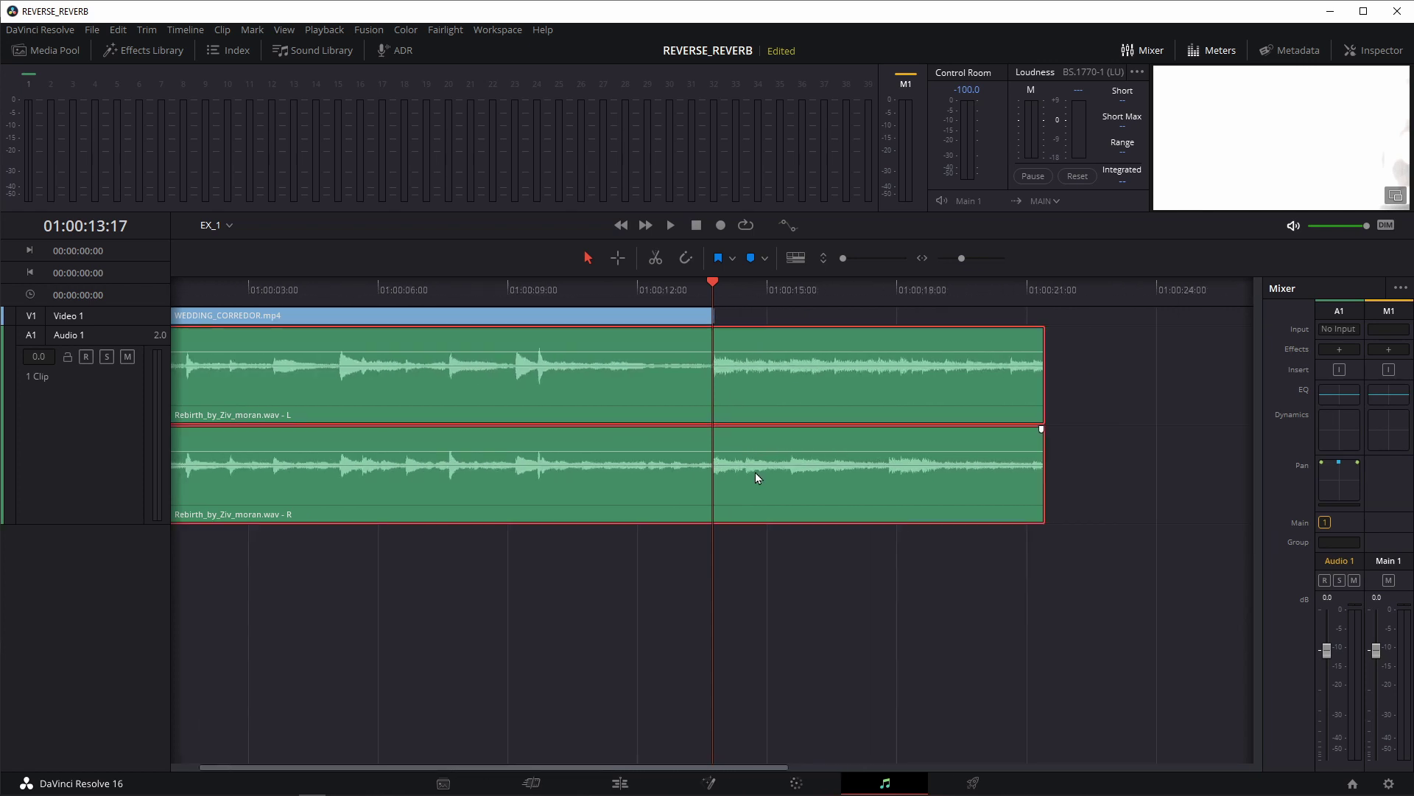
Split the music clip at 01:00:13:17 and again at 01:00:15:10
{"action": "key", "text": "ctrl+b"}
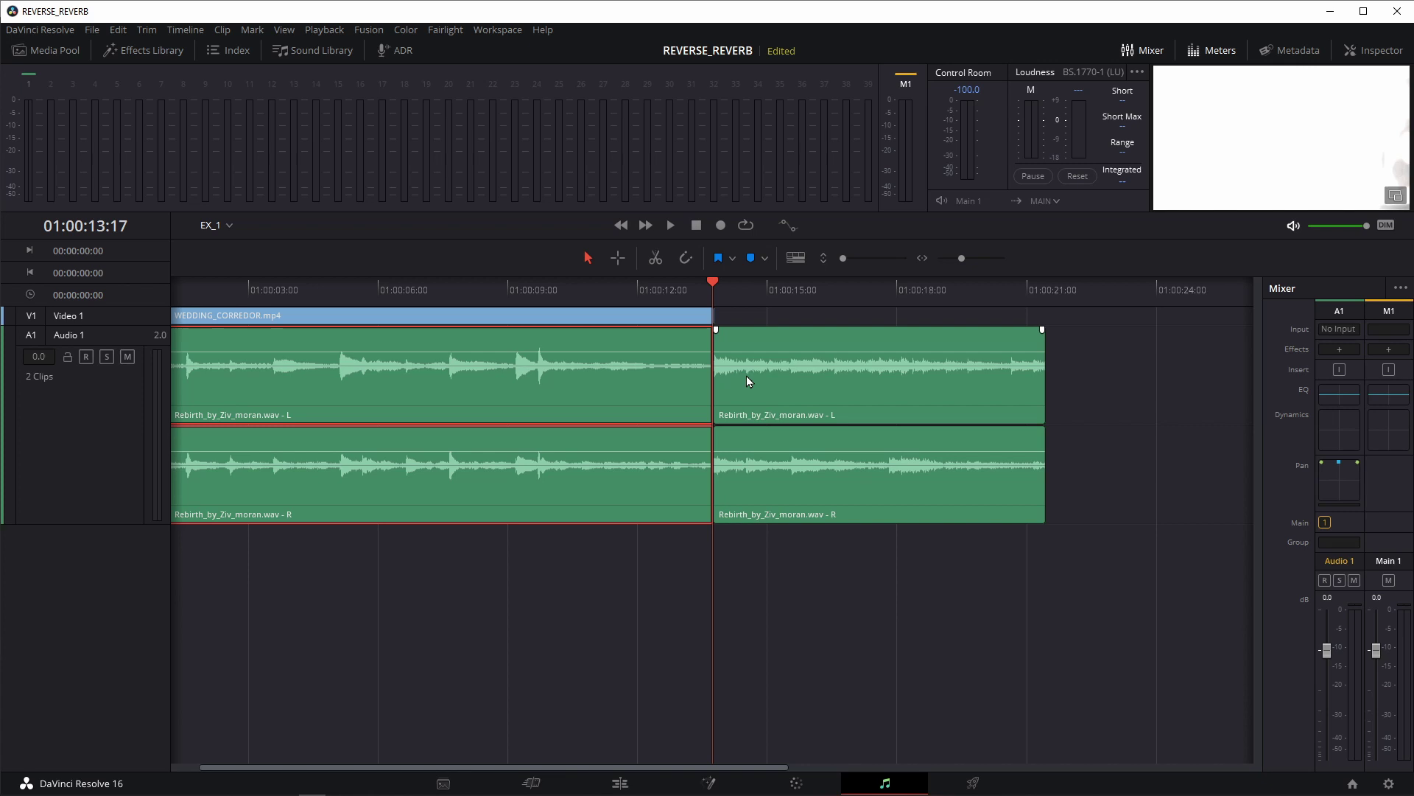
{"action": "key", "text": "space"}
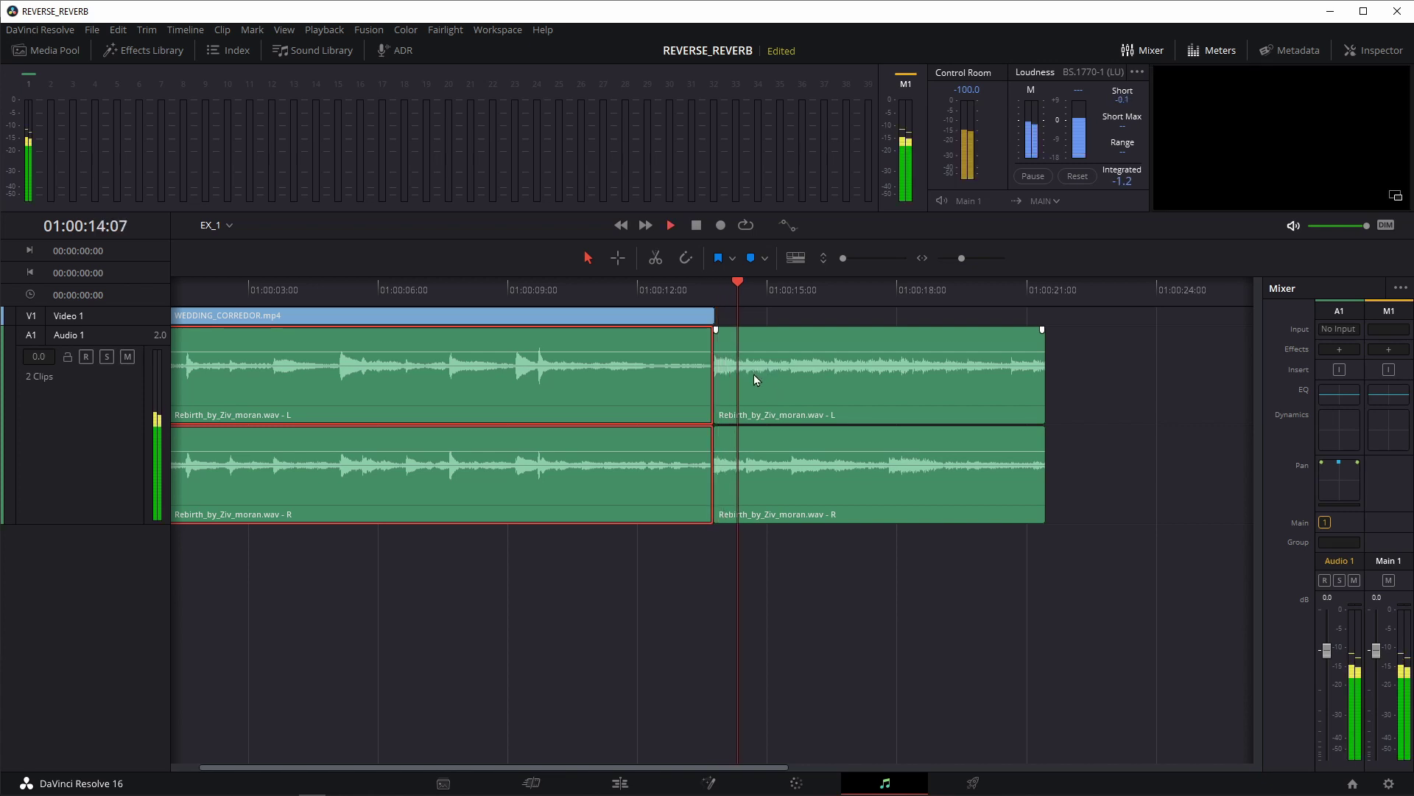
{"action": "key", "text": "space"}
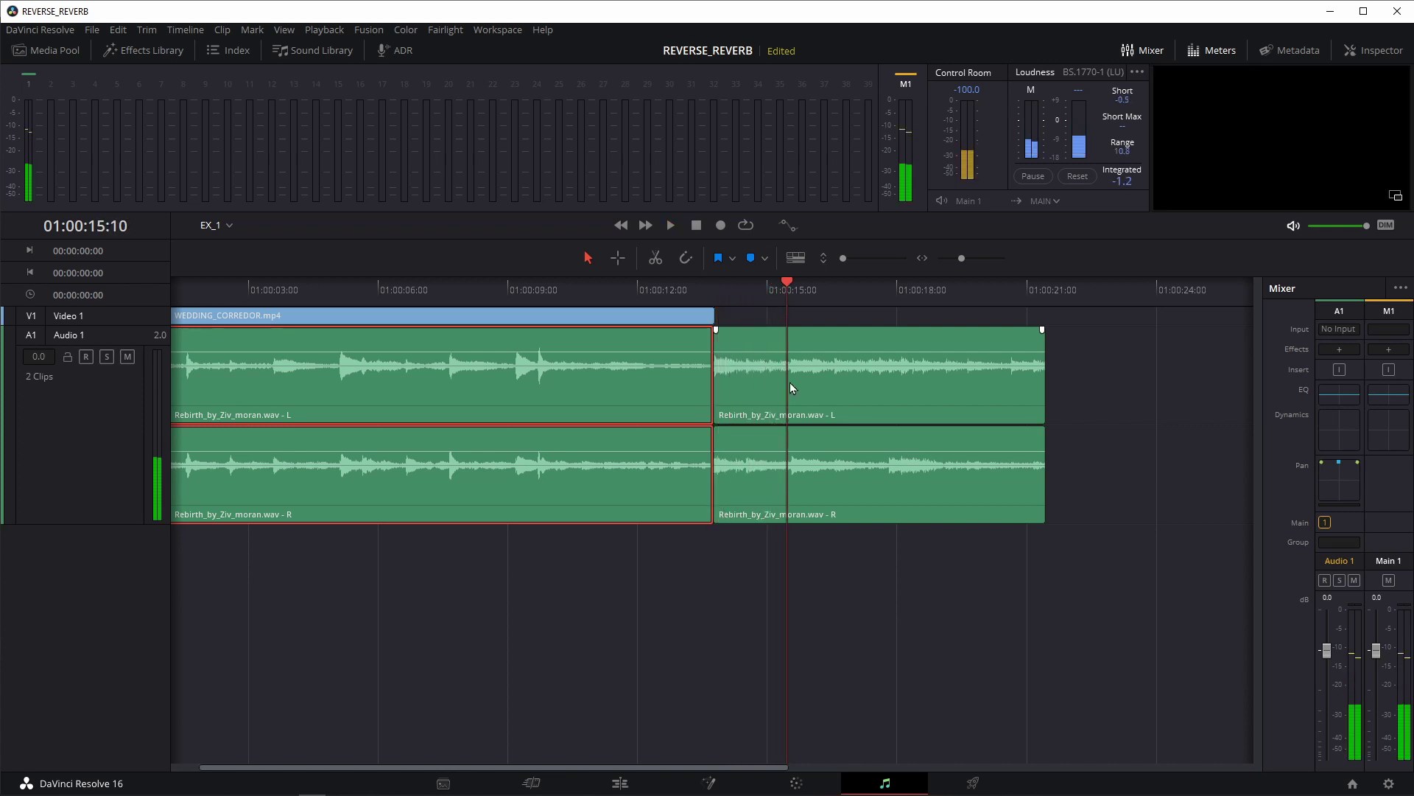
{"action": "left_click", "coordinate": [834, 495]}
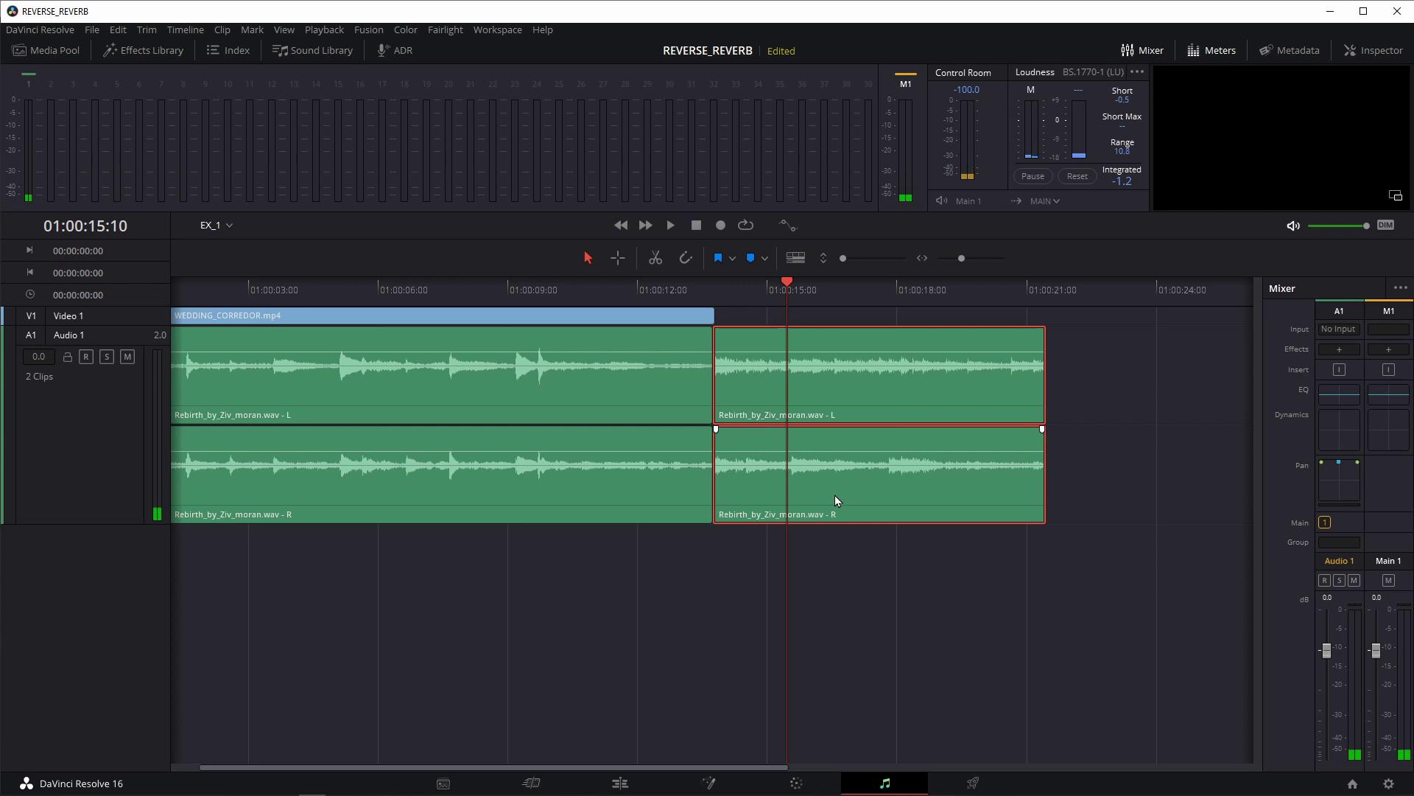
{"action": "key", "text": "ctrl+backslash"}
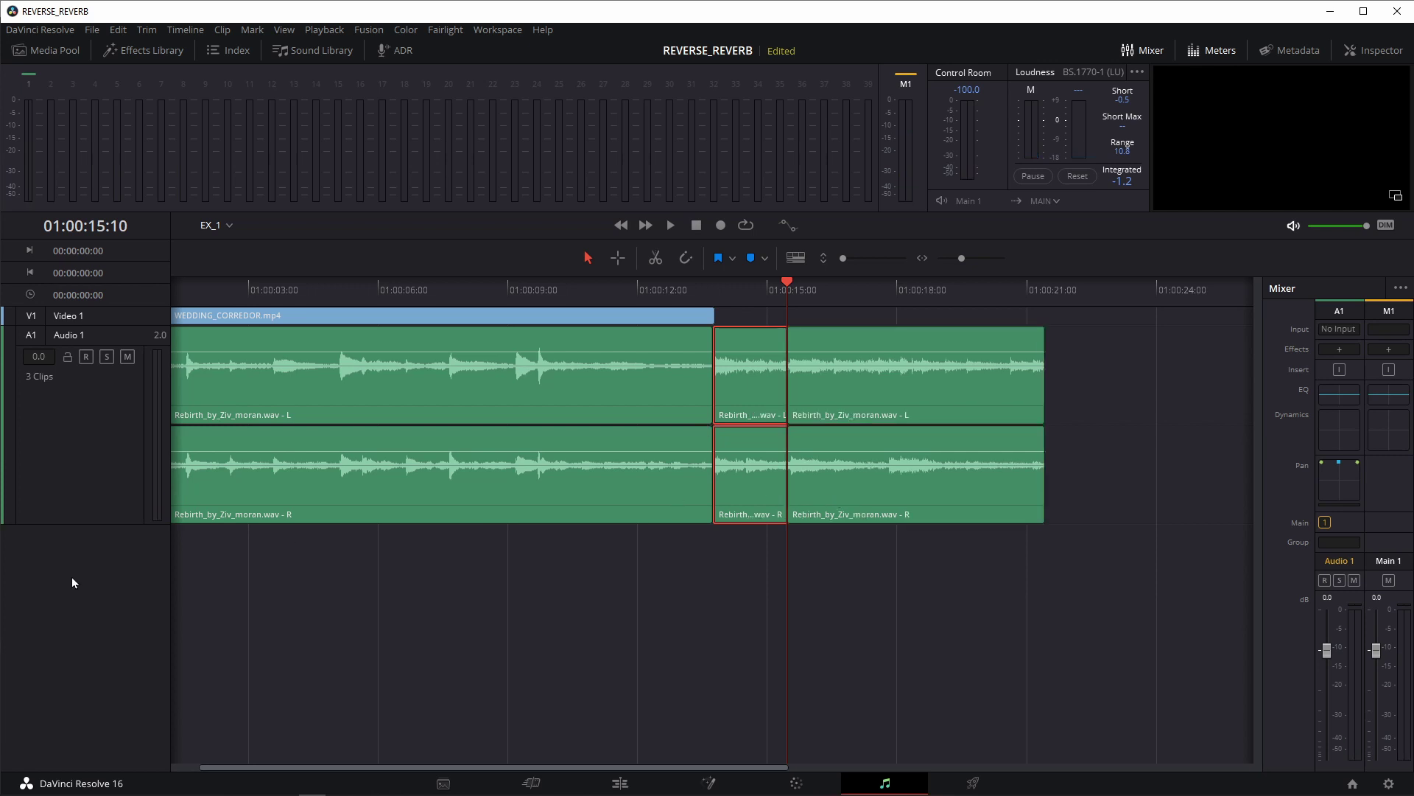
Add a new stereo Audio 2 track and move the short music slice onto it
{"action": "right_click", "coordinate": [73, 567]}
{"action": "mouse_move", "coordinate": [157, 581]}
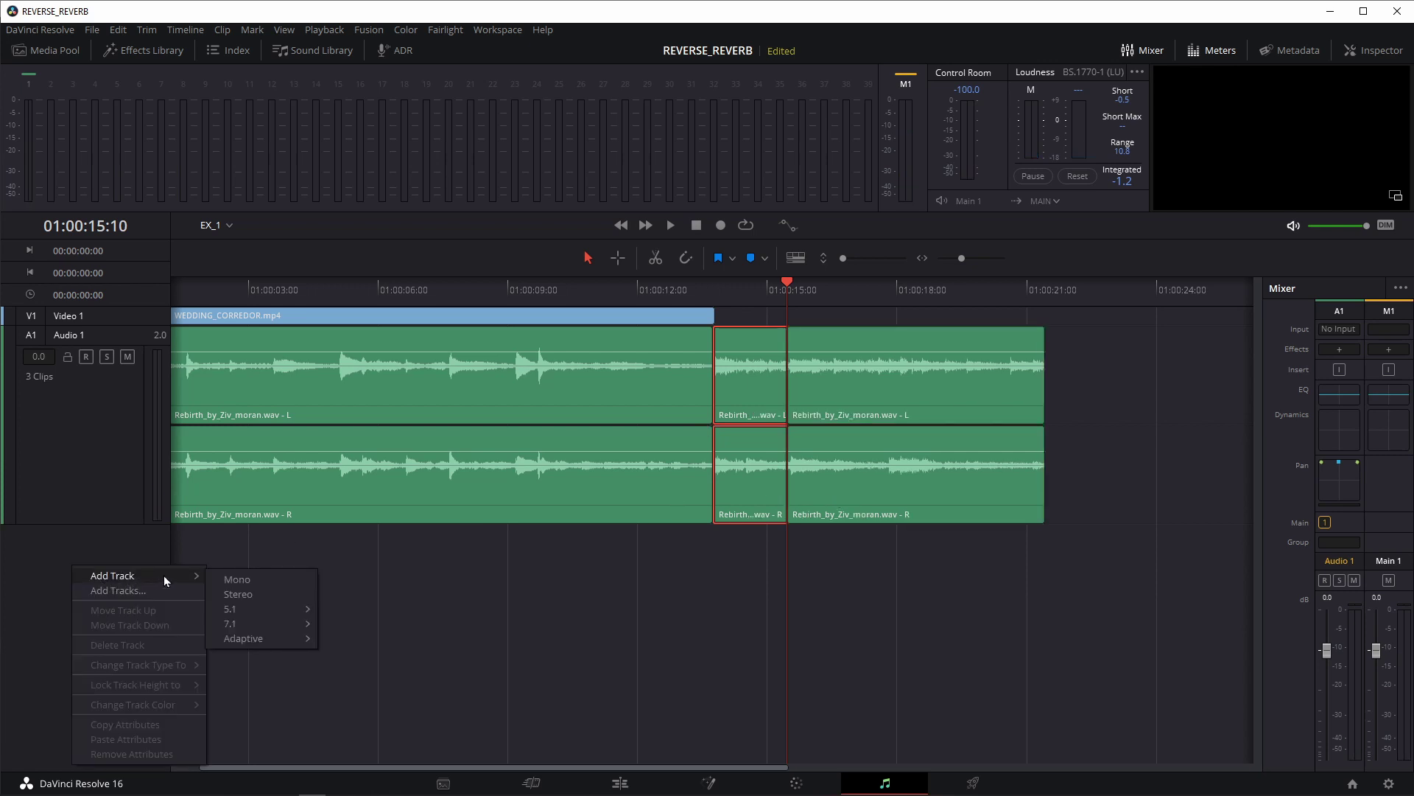
{"action": "left_click", "coordinate": [231, 594]}
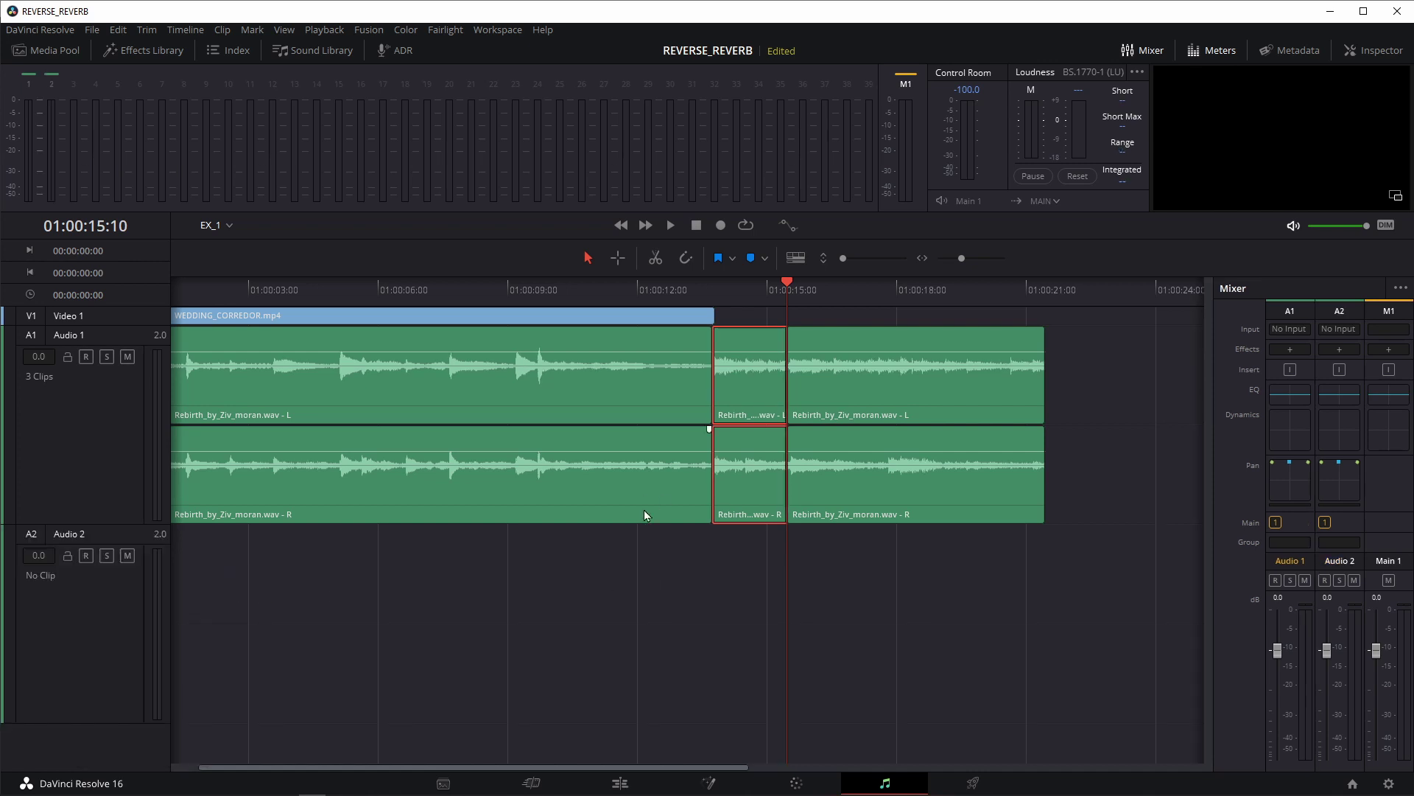
{"action": "left_click_drag", "start_coordinate": [754, 515], "coordinate": [734, 596]}
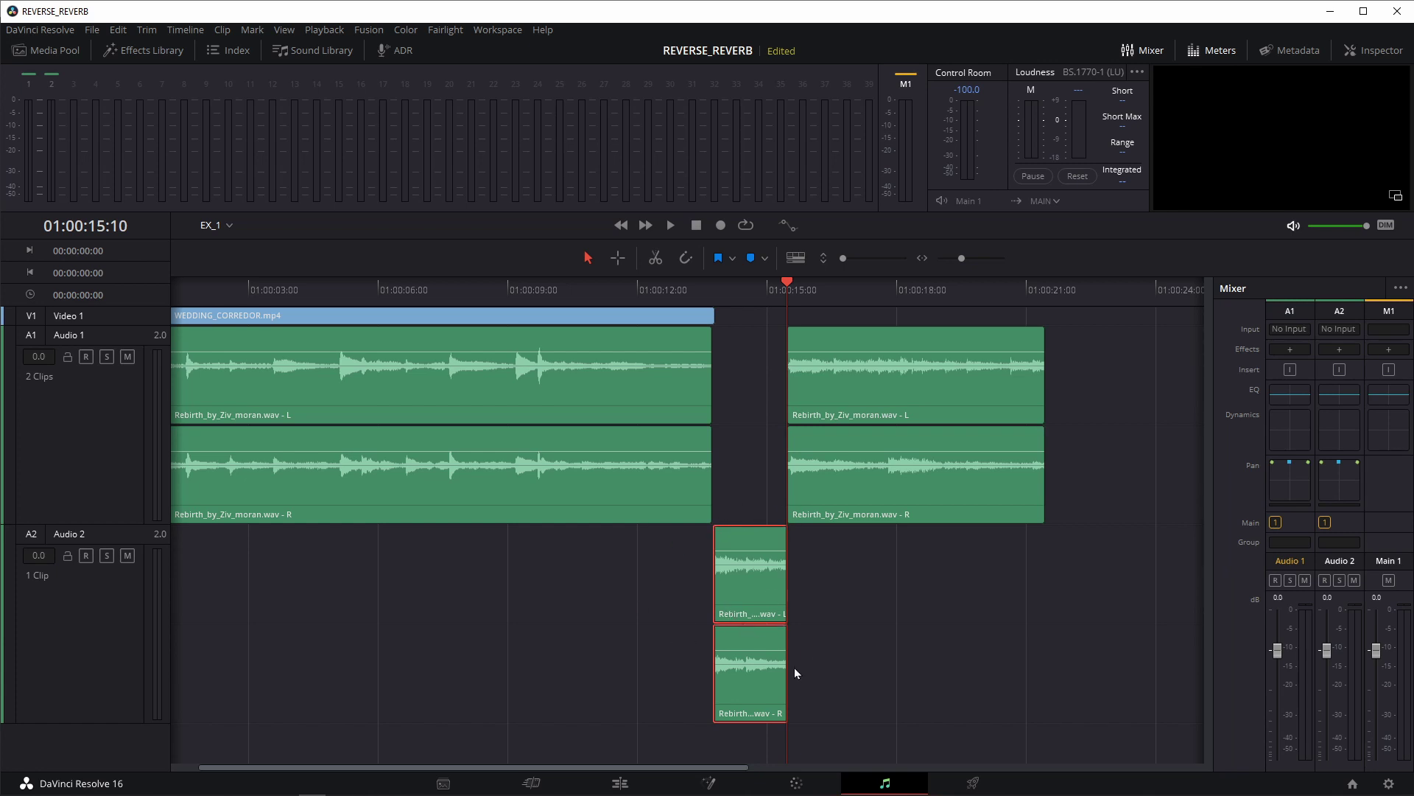
On the Edit page, reverse the Audio 2 slice to -100% speed via Change Clip Speed
{"action": "left_click", "coordinate": [620, 782]}
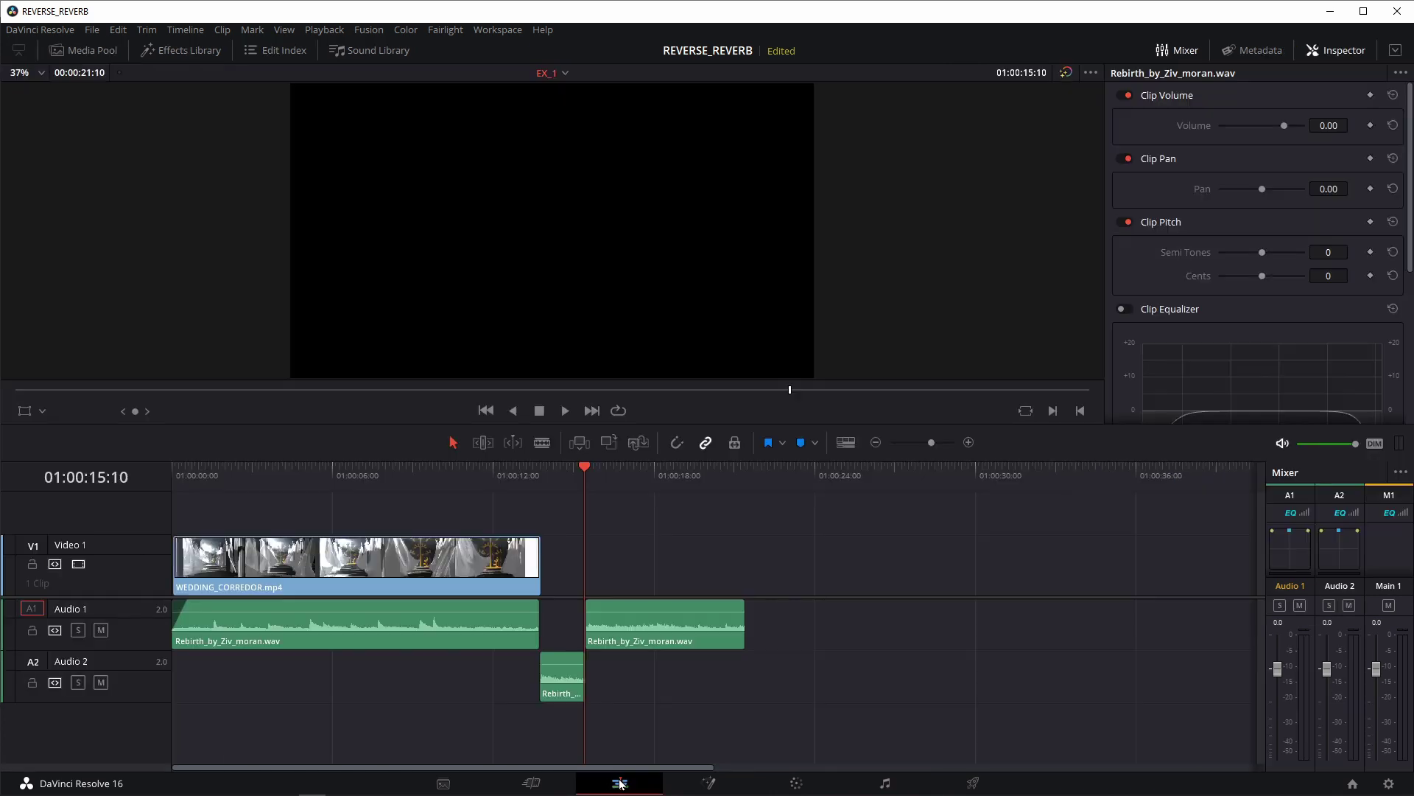
{"action": "right_click", "coordinate": [564, 695]}
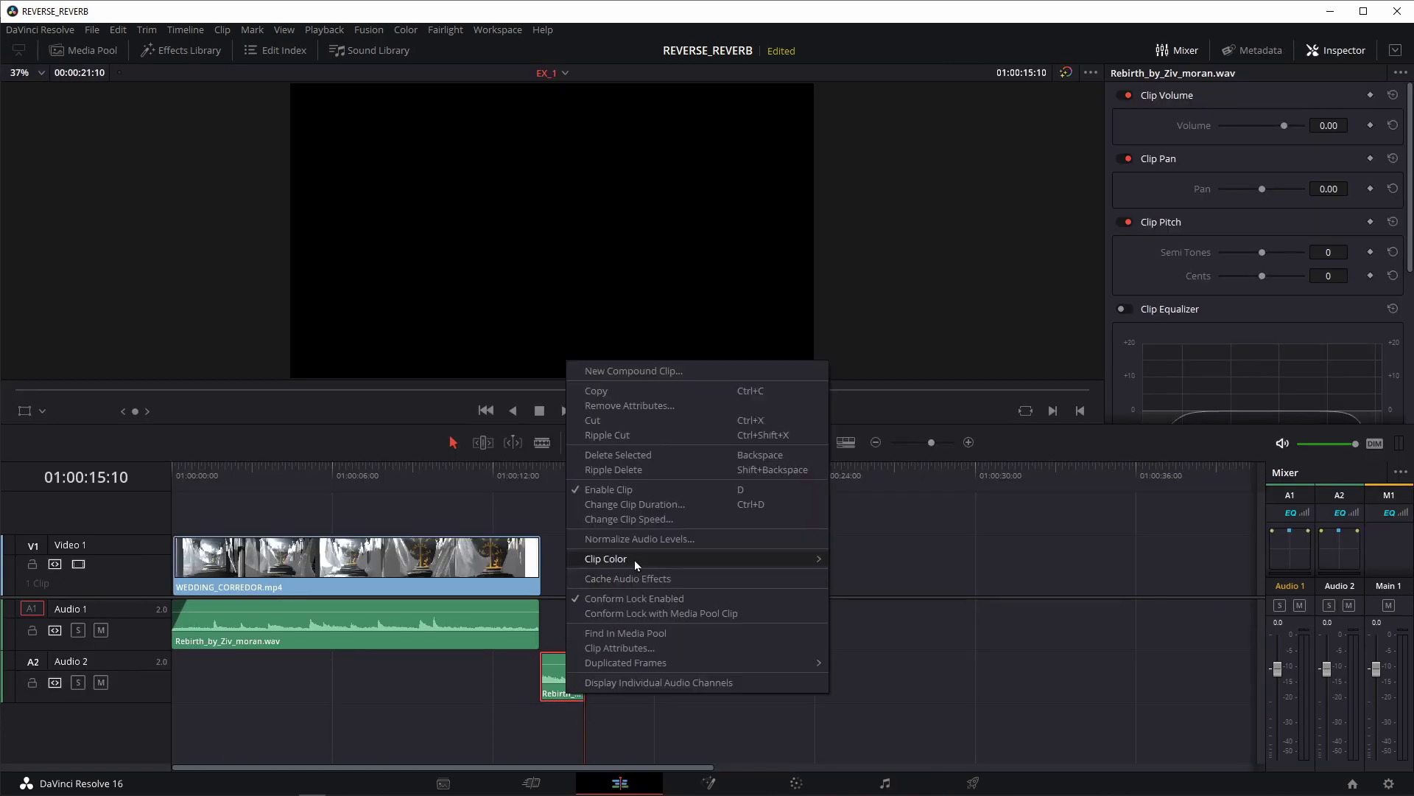
{"action": "left_click", "coordinate": [633, 522]}
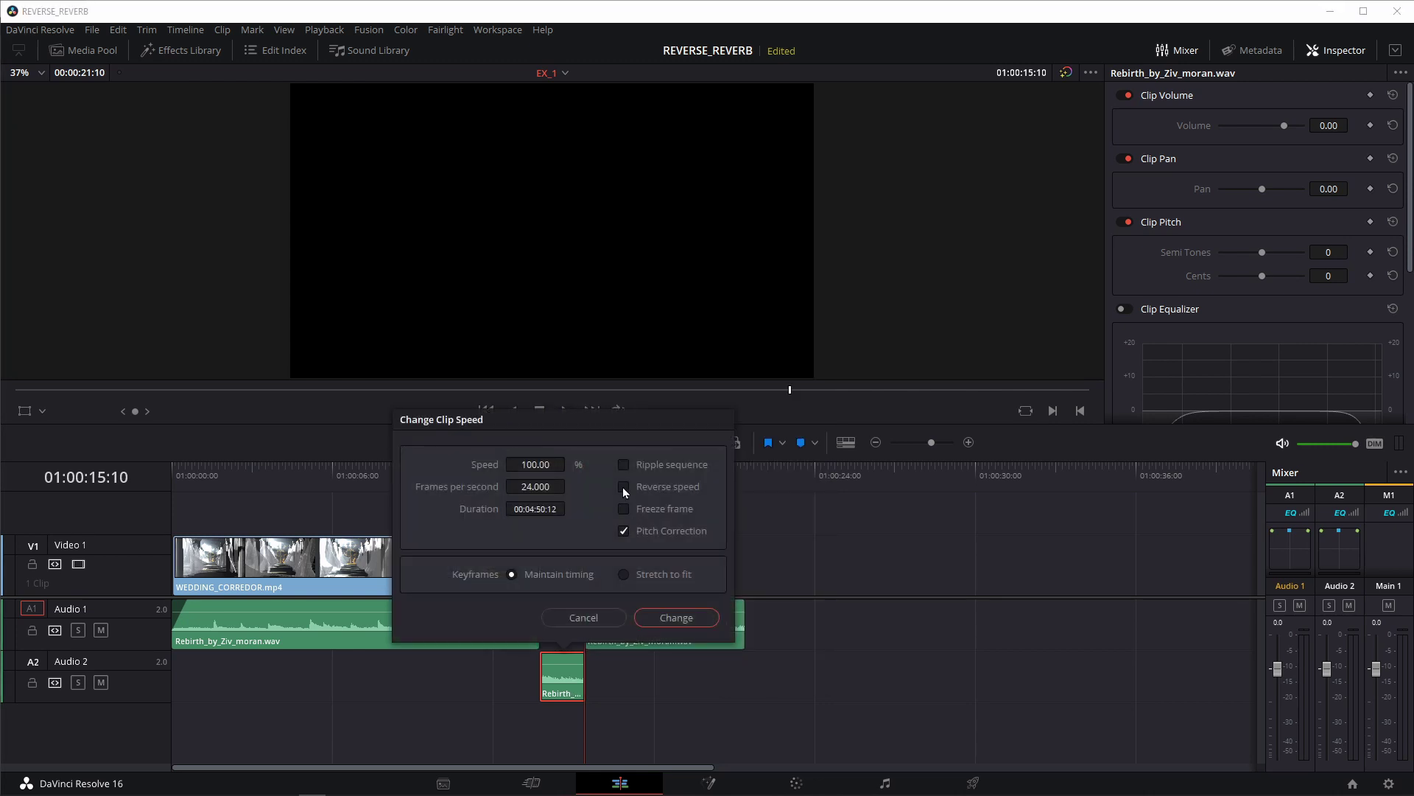
{"action": "left_click", "coordinate": [623, 487]}
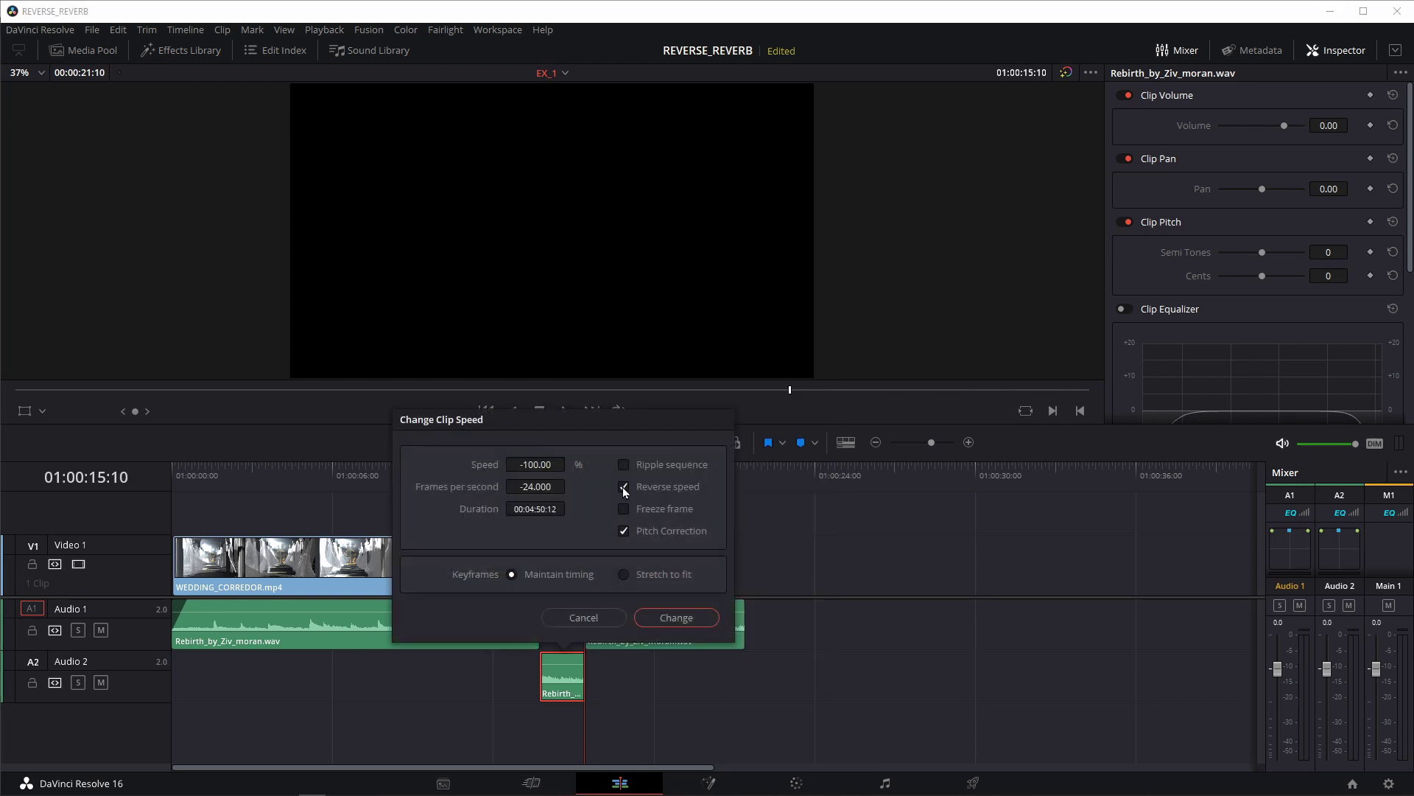
{"action": "left_click", "coordinate": [679, 618]}
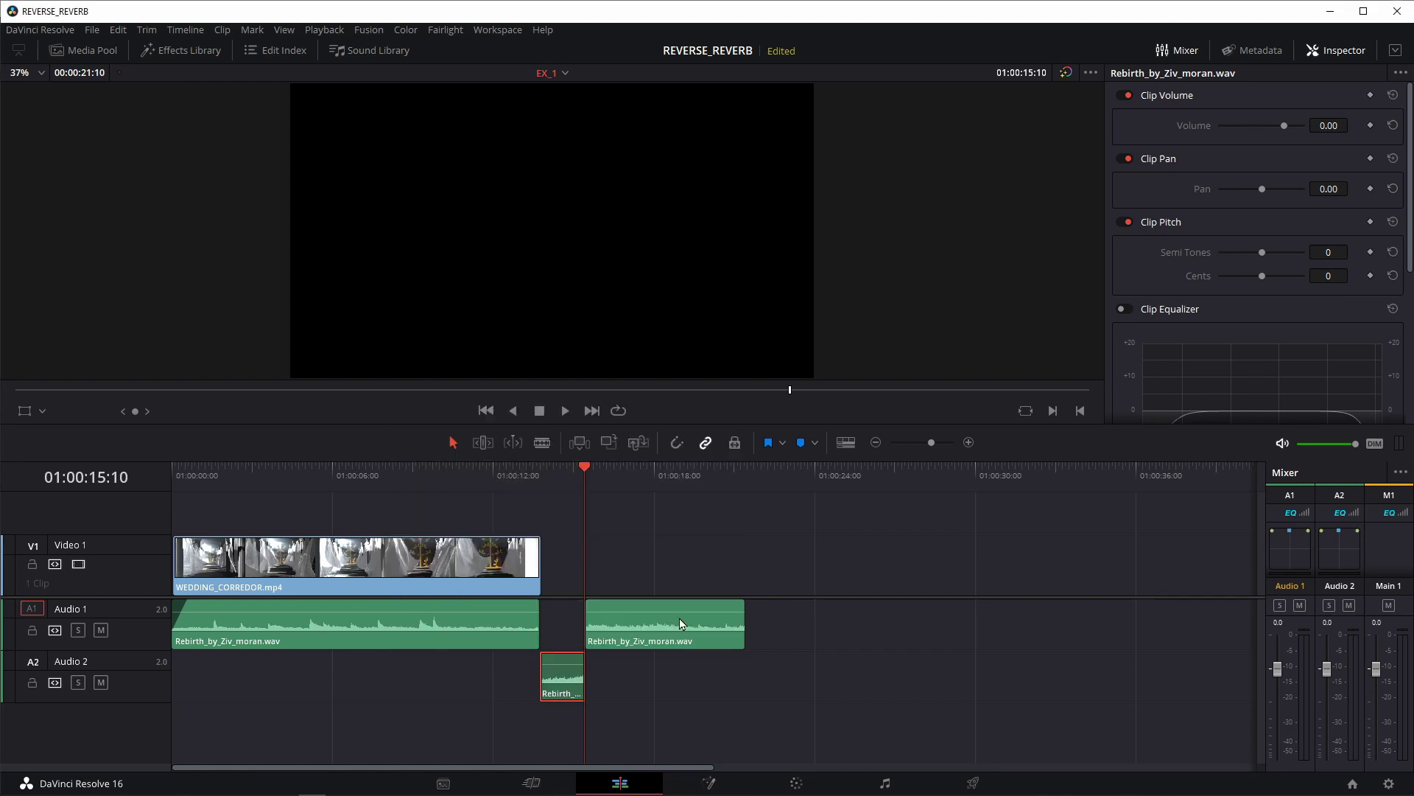
Solo Audio 2 and play back the reversed slice from its start
{"action": "left_click", "coordinate": [79, 682]}
{"action": "left_click", "coordinate": [541, 472]}
{"action": "key", "text": "space"}
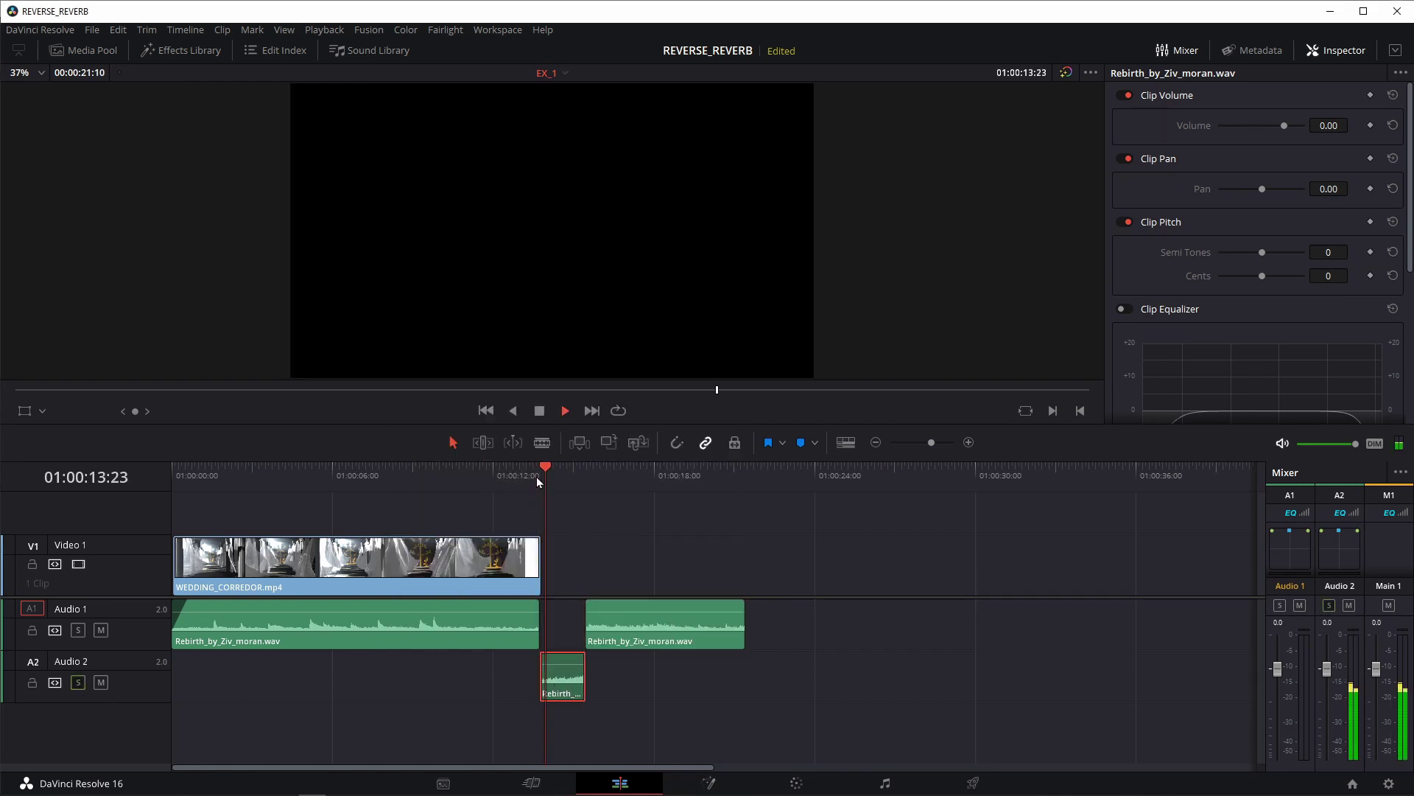
{"action": "key", "text": "space"}
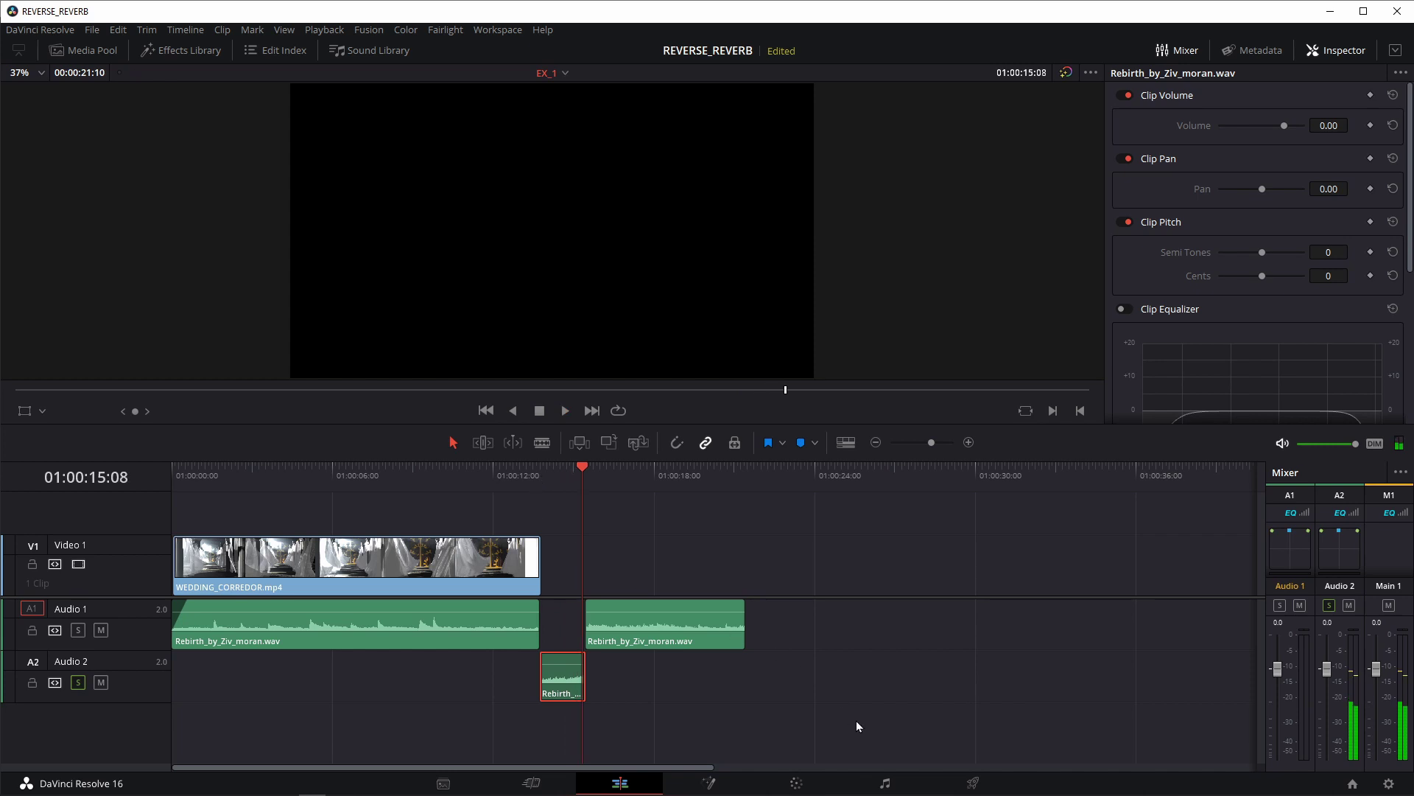
{"action": "left_click", "coordinate": [884, 783]}
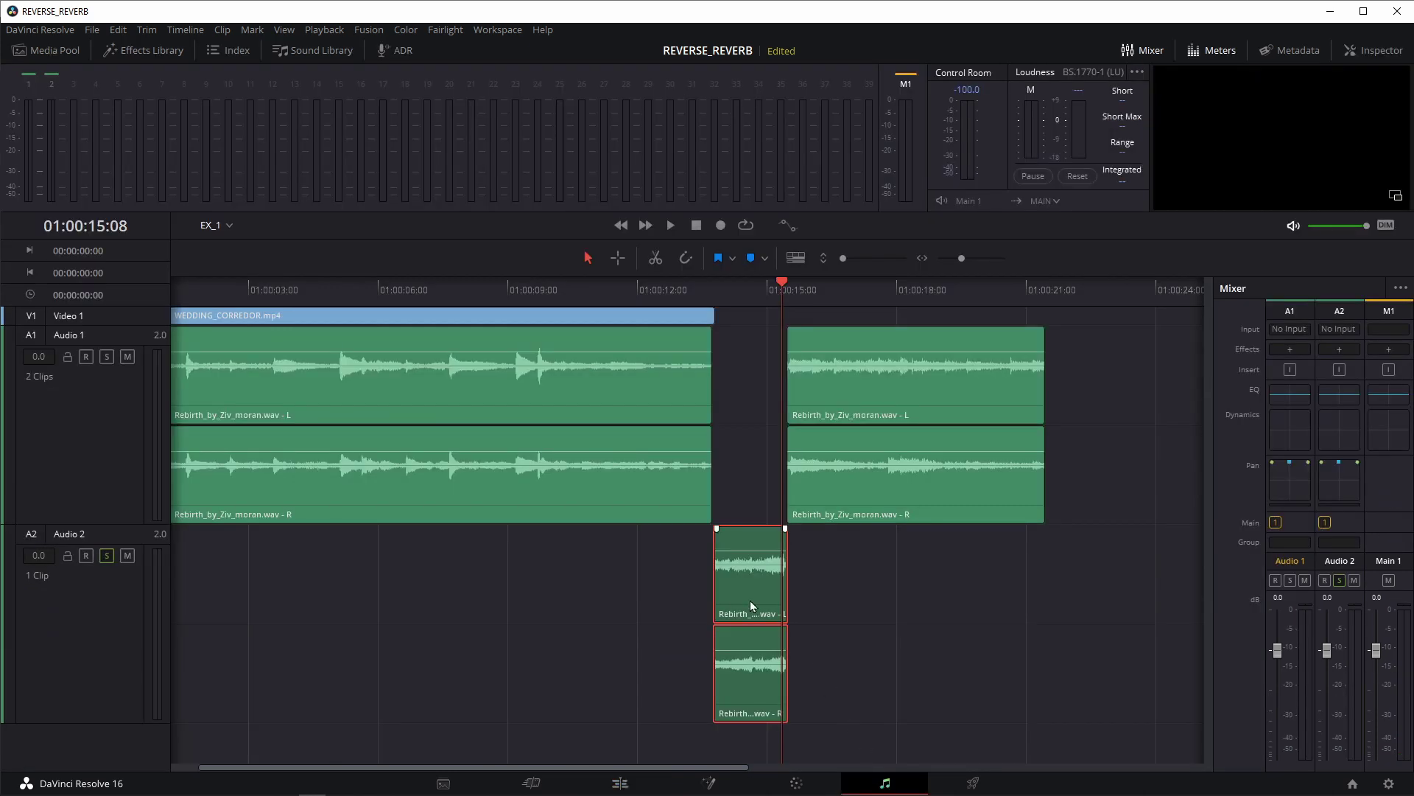
Fade in the reversed Audio 2 slice across its full length and show the FairlightFX effects list
{"action": "scroll", "coordinate": [846, 577], "scroll_direction": "up", "scroll_amount": 4}
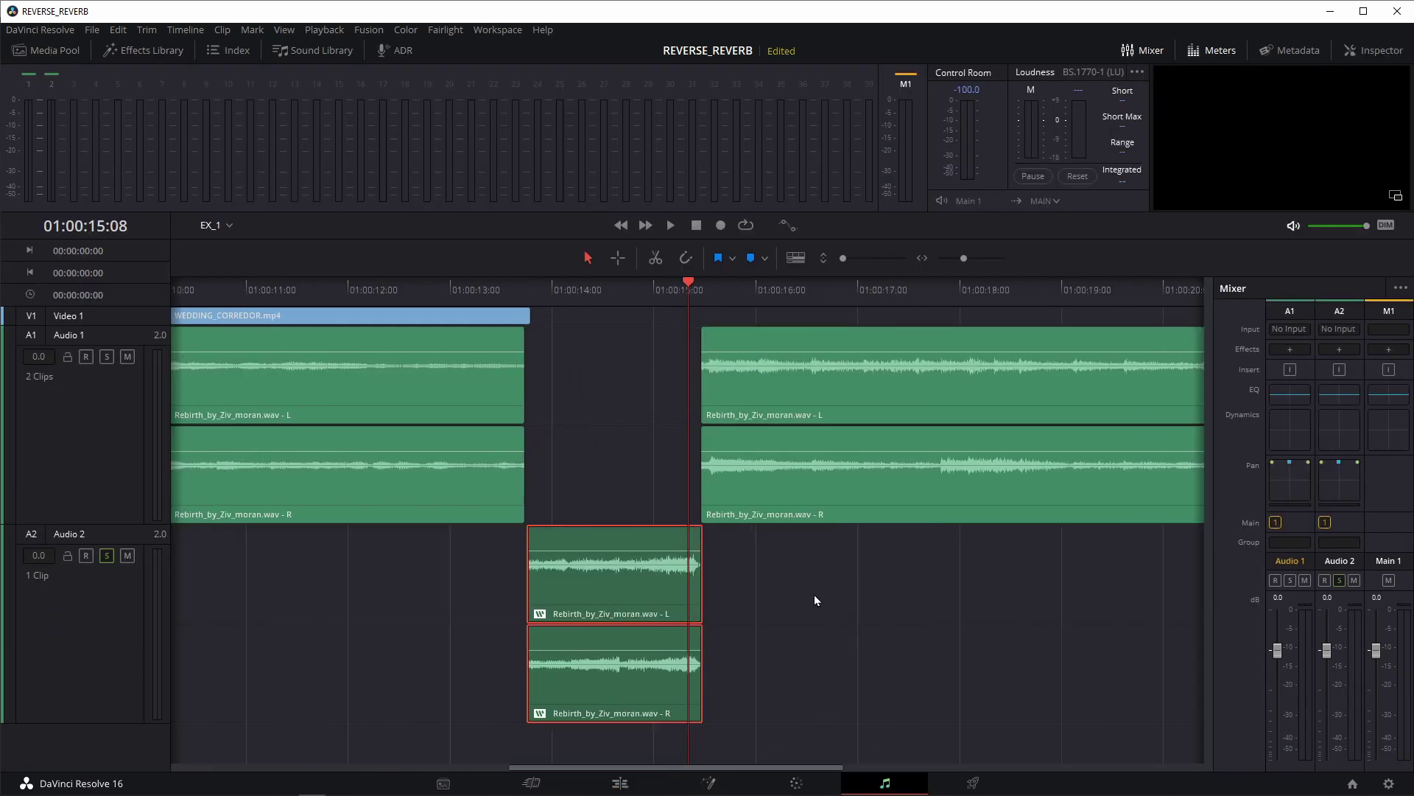
{"action": "left_click_drag", "start_coordinate": [531, 529], "coordinate": [700, 529]}
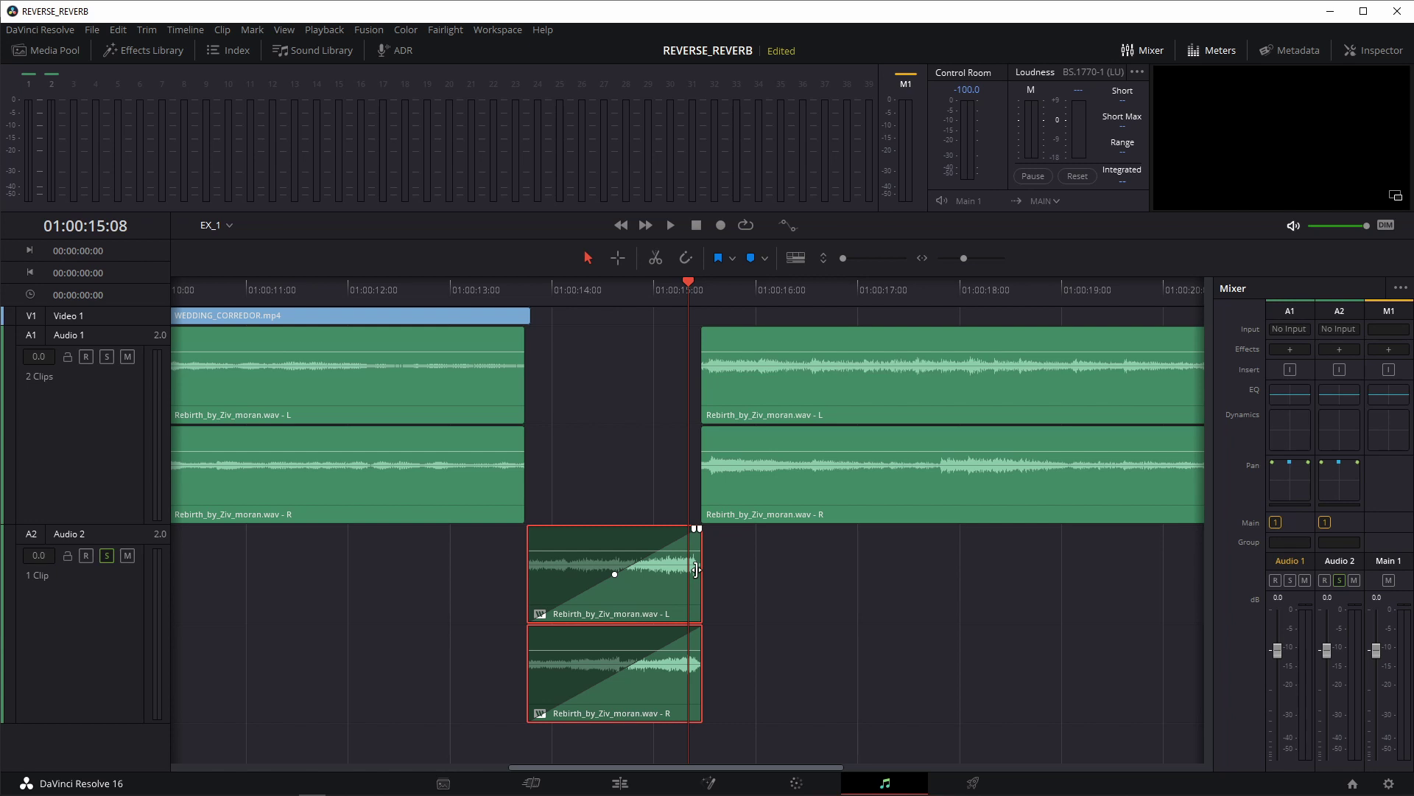
{"action": "left_click", "coordinate": [141, 52]}
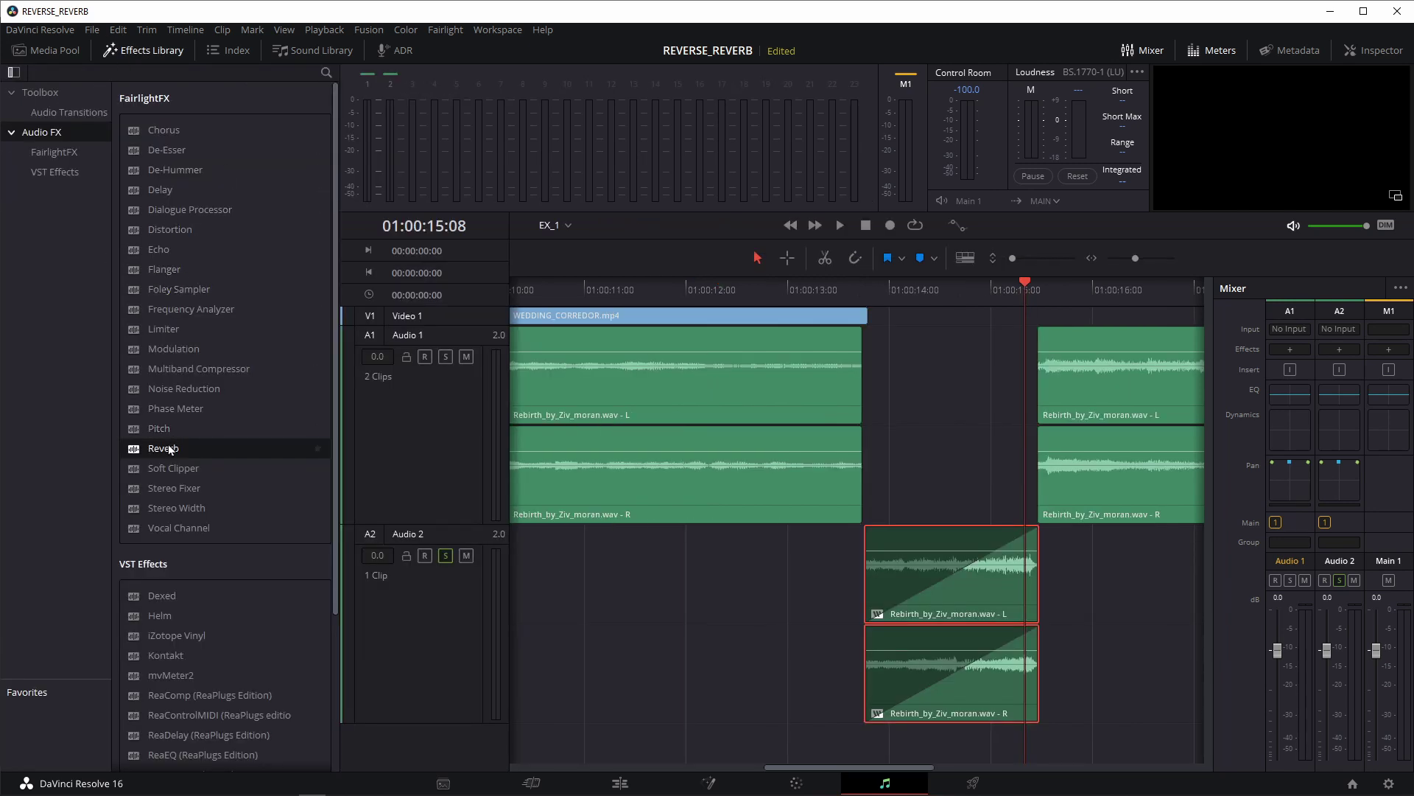
Add Reverb to Audio 2 and raise its Reverb Time from 950 to 4000 ms
{"action": "mouse_move", "coordinate": [172, 452]}
{"action": "left_mouse_down"}
{"action": "mouse_move", "coordinate": [403, 620]}
{"action": "mouse_move", "coordinate": [933, 640]}
{"action": "mouse_move", "coordinate": [373, 644]}
{"action": "mouse_move", "coordinate": [398, 647]}
{"action": "left_mouse_up"}
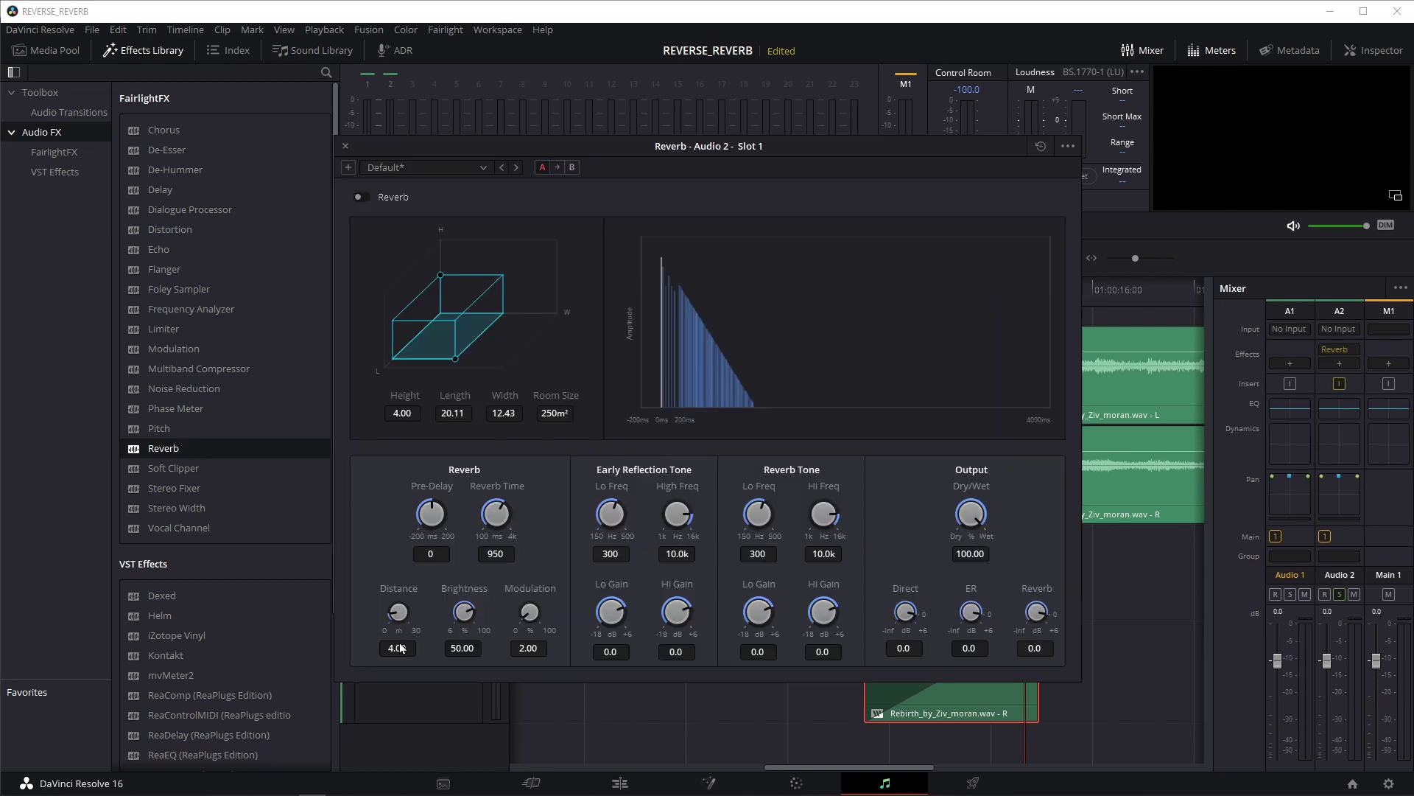
{"action": "left_click", "coordinate": [140, 52]}
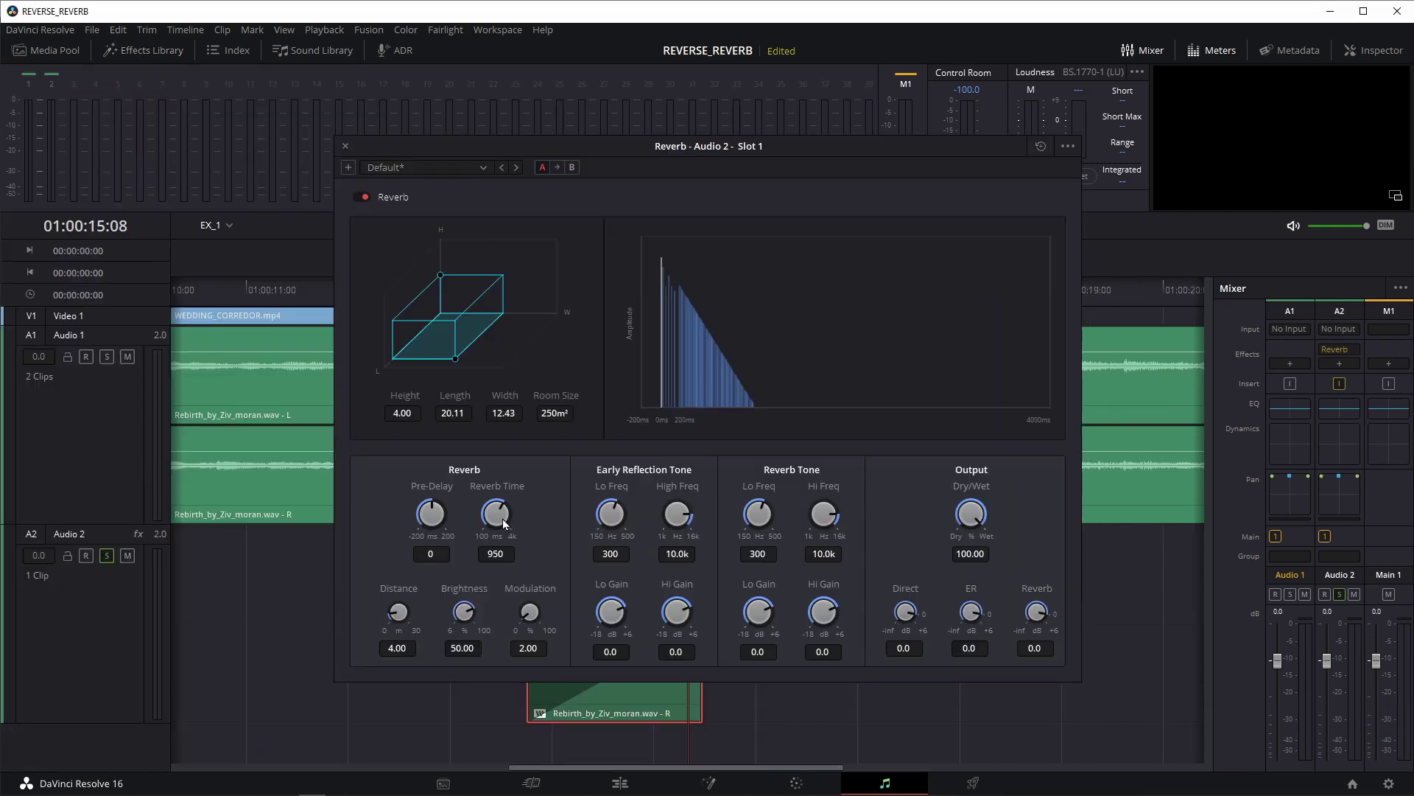
{"action": "left_click_drag", "start_coordinate": [503, 519], "coordinate": [505, 500]}
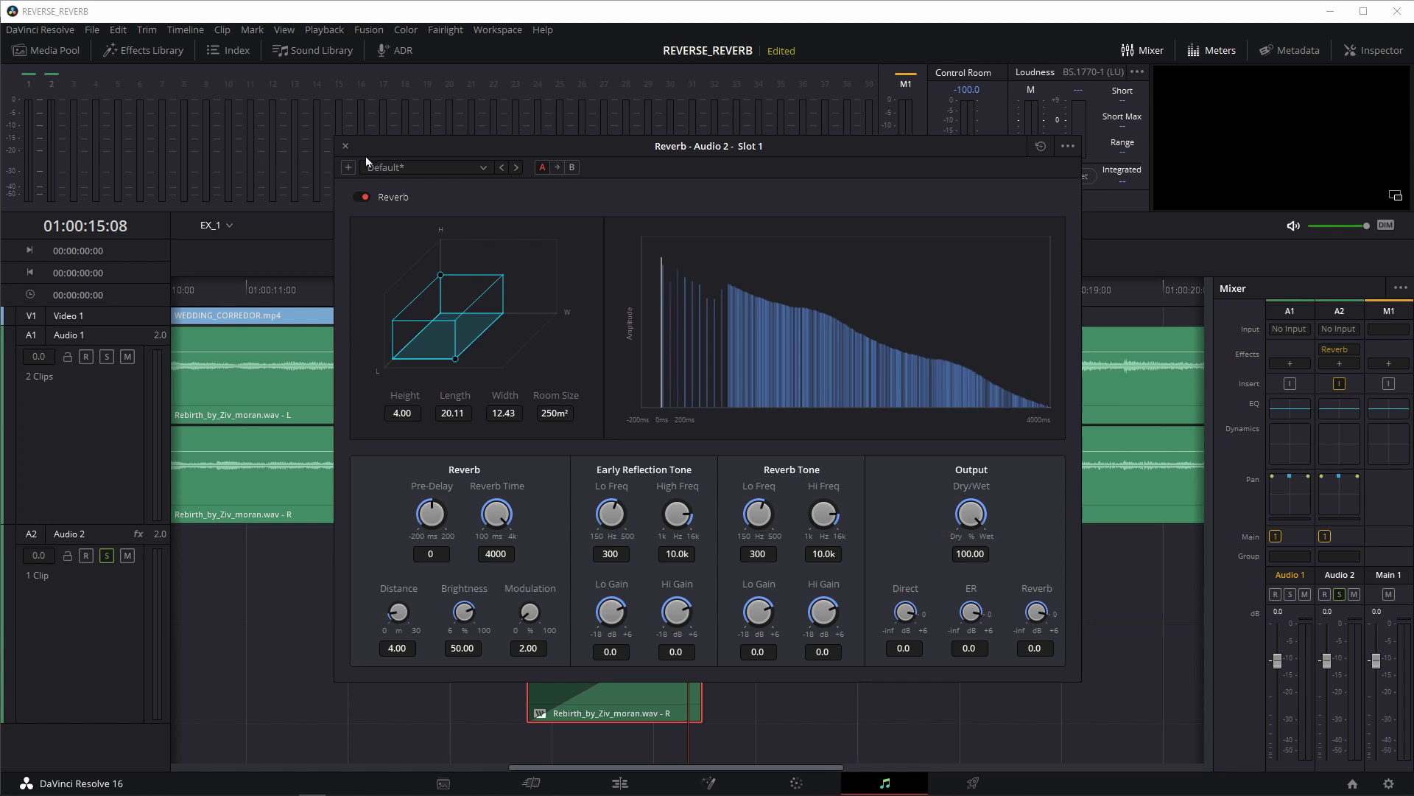
{"action": "left_click", "coordinate": [344, 147]}
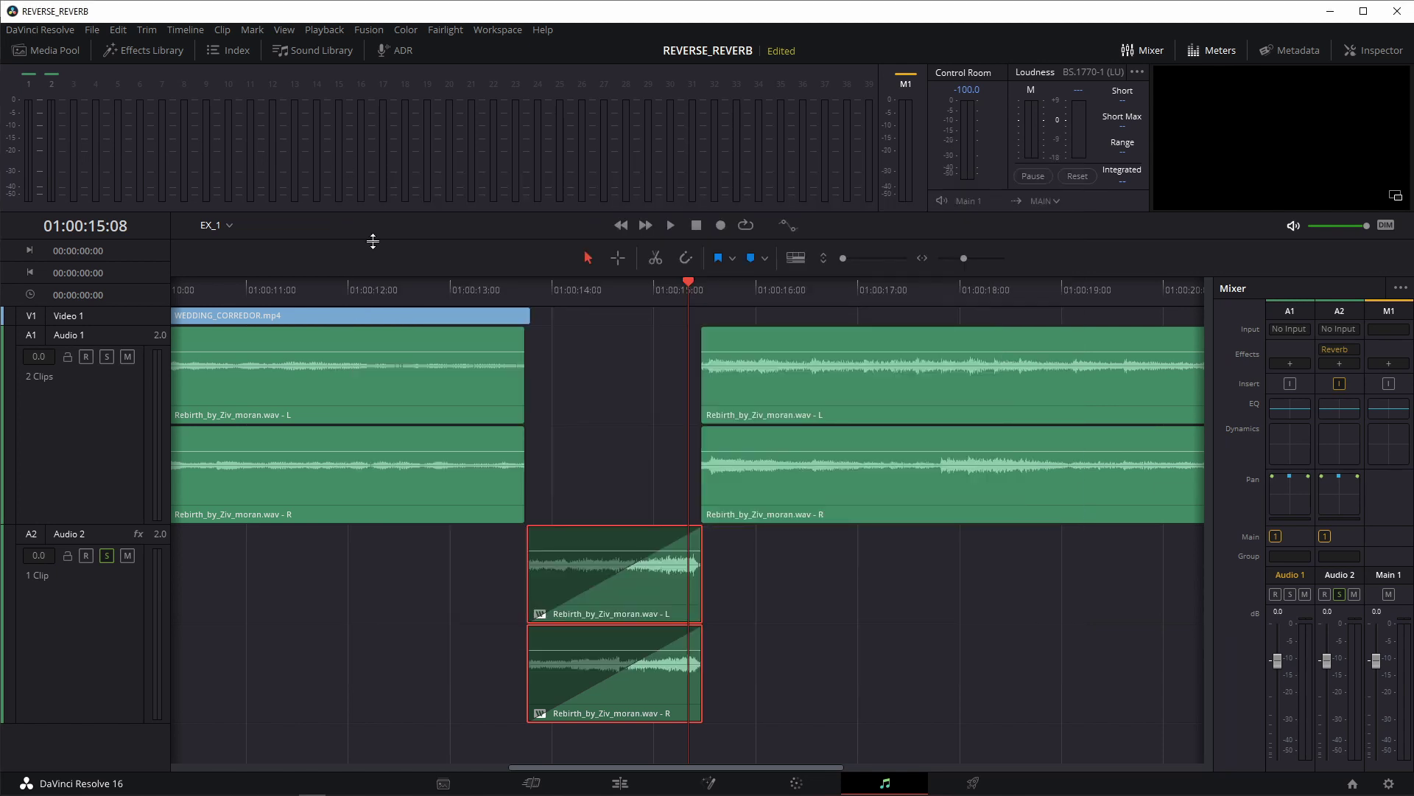
{"action": "left_click", "coordinate": [519, 298]}
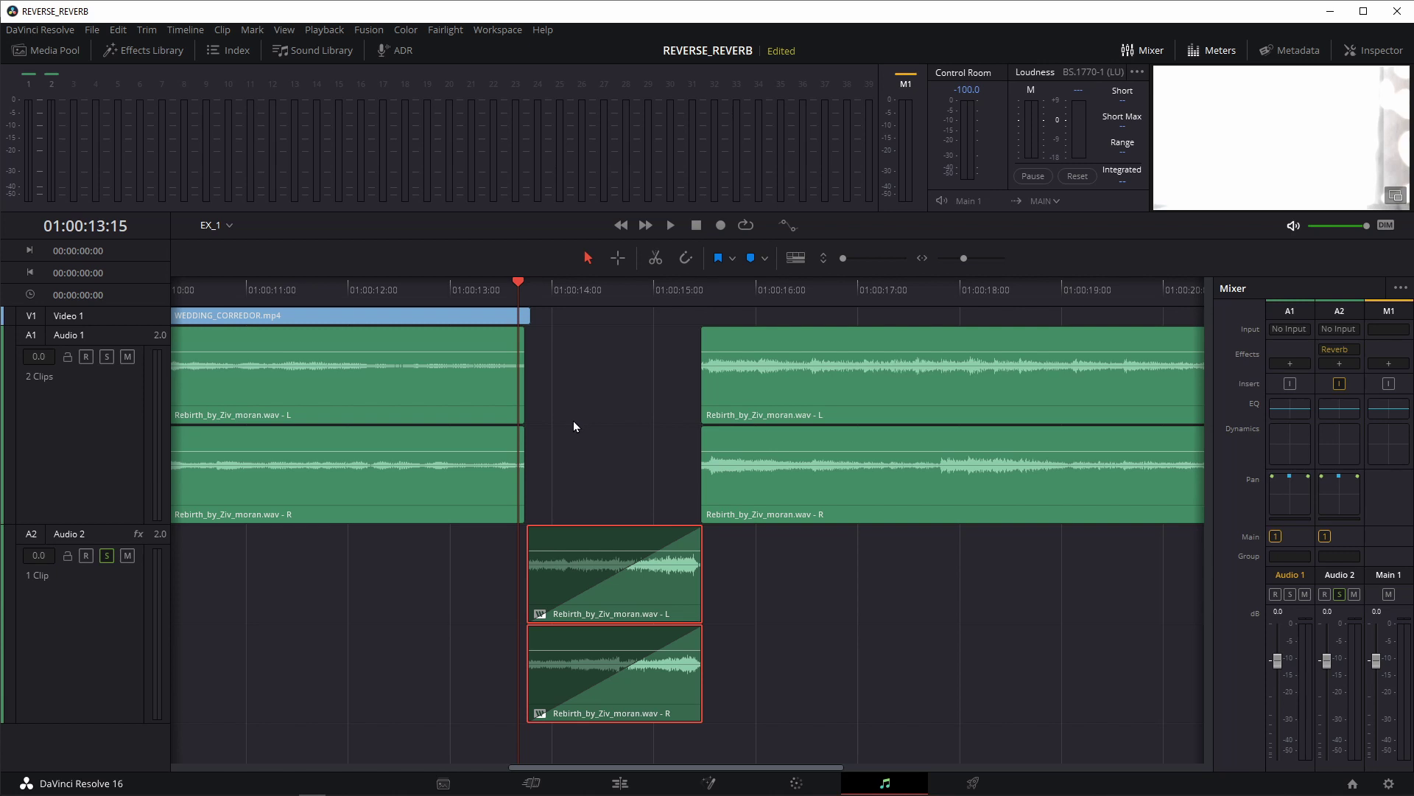
{"action": "key", "text": "space"}
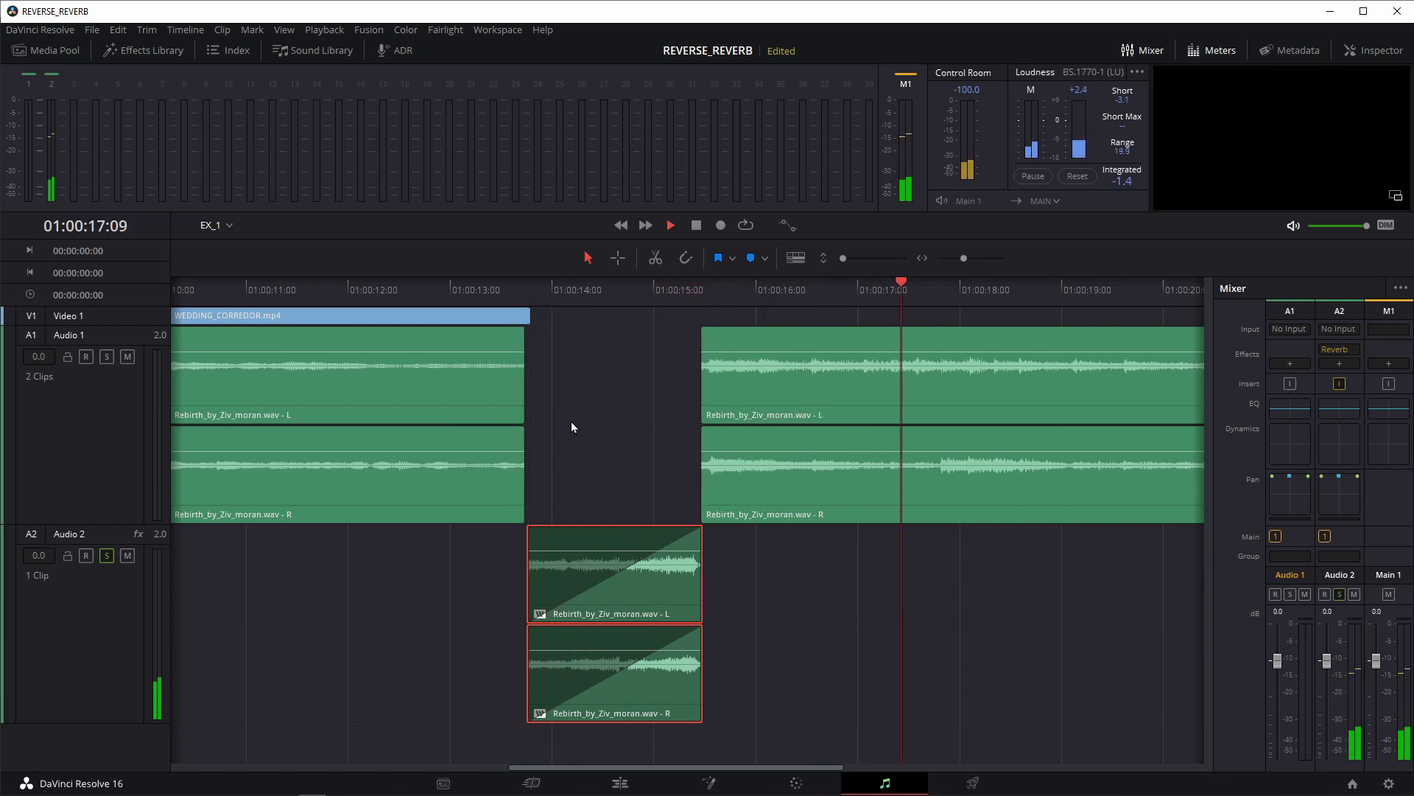
{"action": "key", "text": "space"}
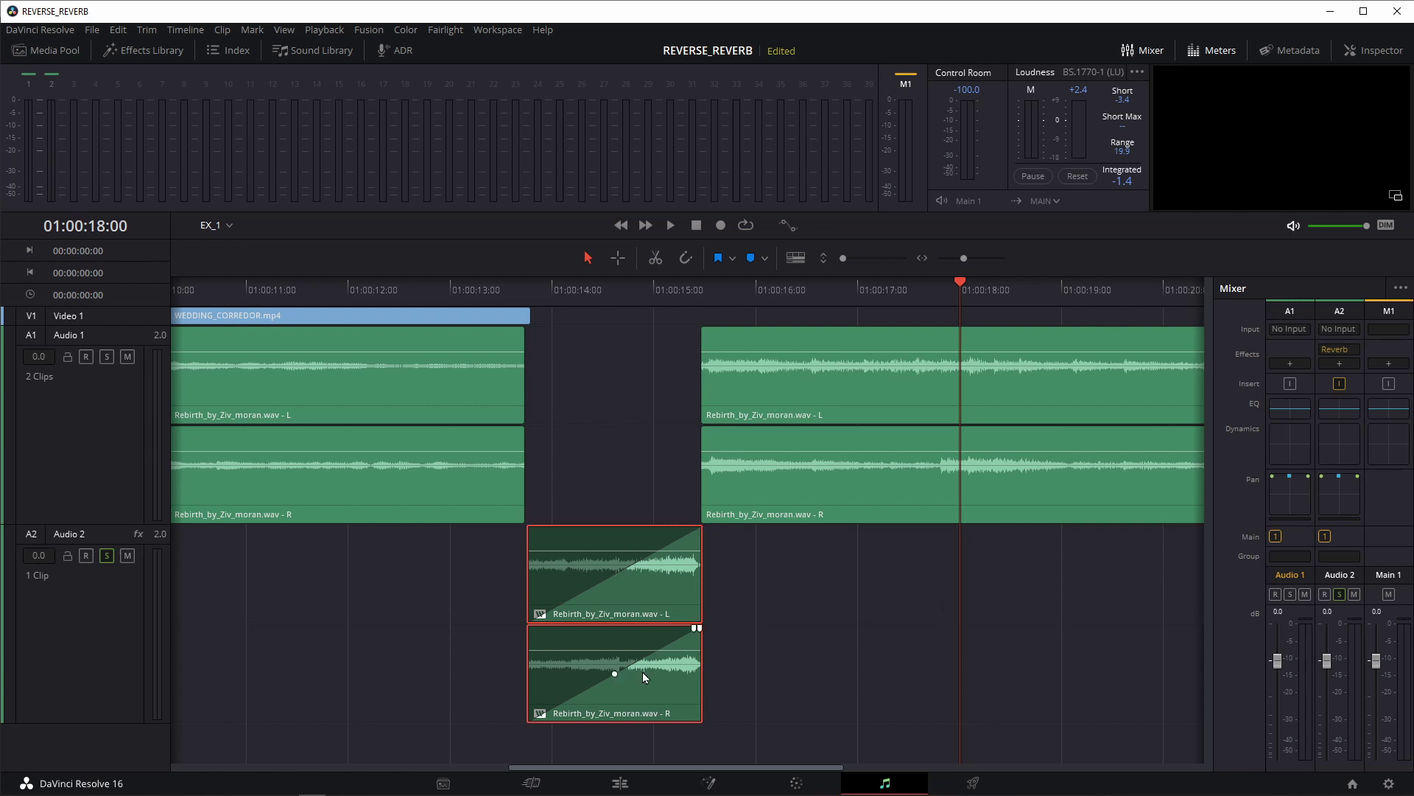
On the Deliver page, mark the render range In/Out from 01:00:13:18 to 01:00:18:16
{"action": "mouse_move", "coordinate": [617, 606]}
{"action": "left_click", "coordinate": [977, 786]}
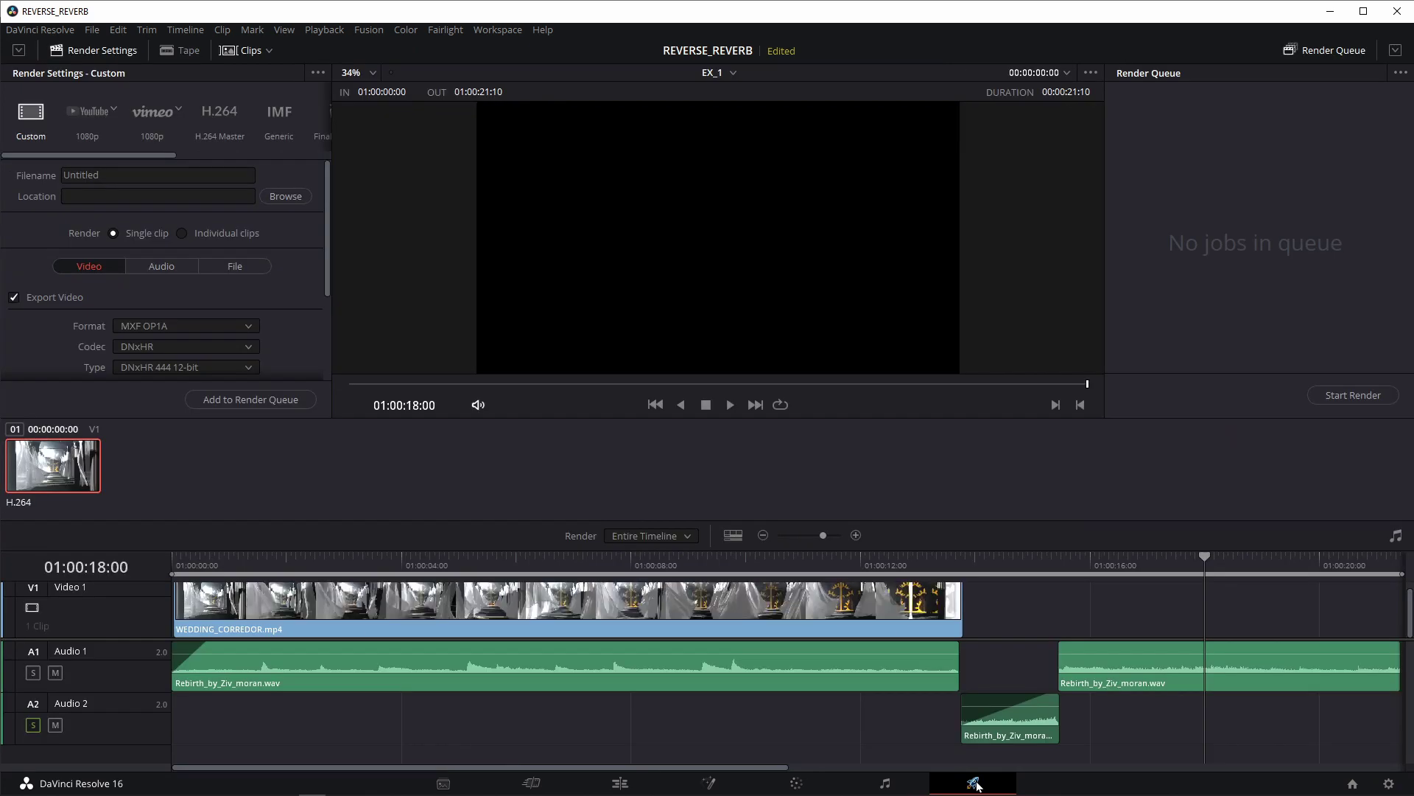
{"action": "left_click", "coordinate": [962, 564]}
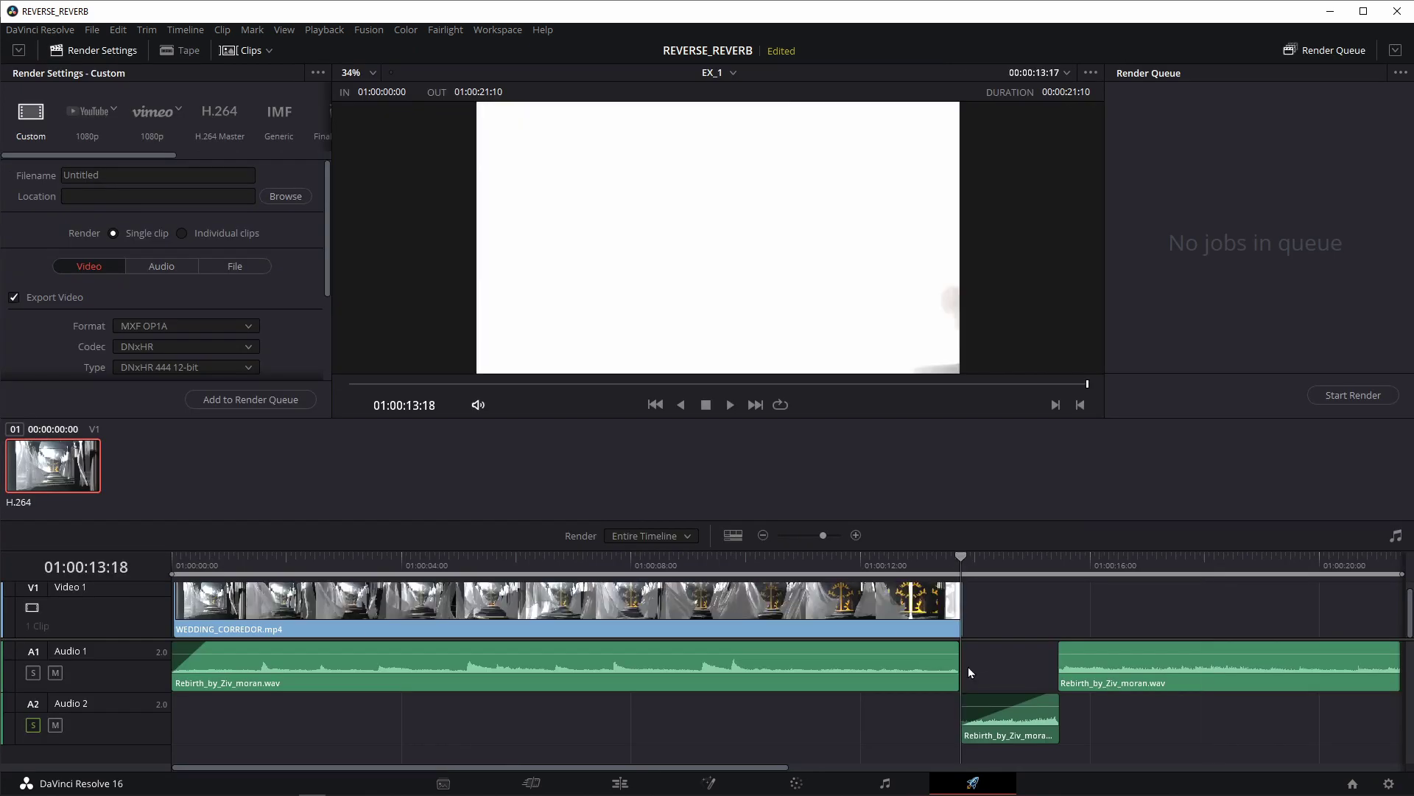
{"action": "key", "text": "i"}
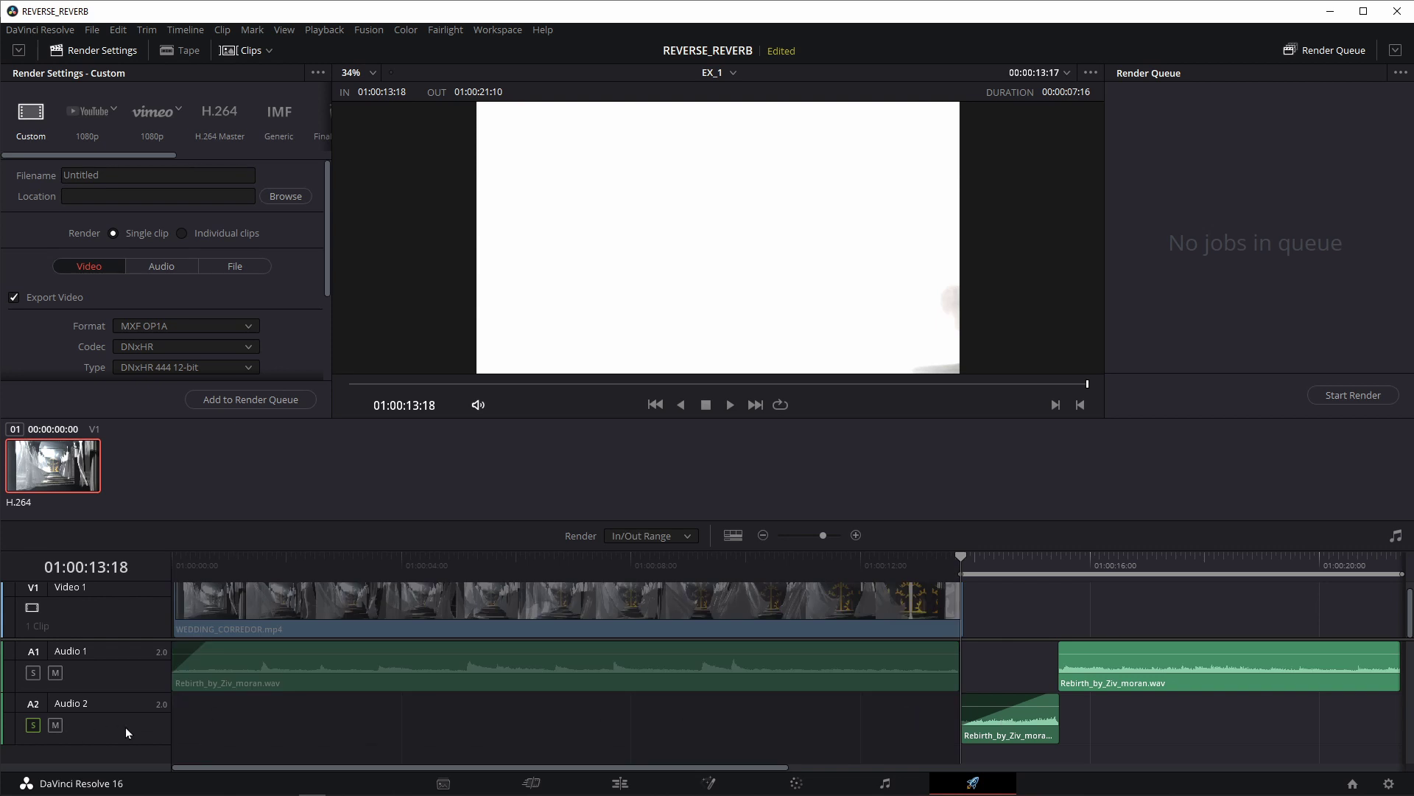
{"action": "key", "text": "space"}
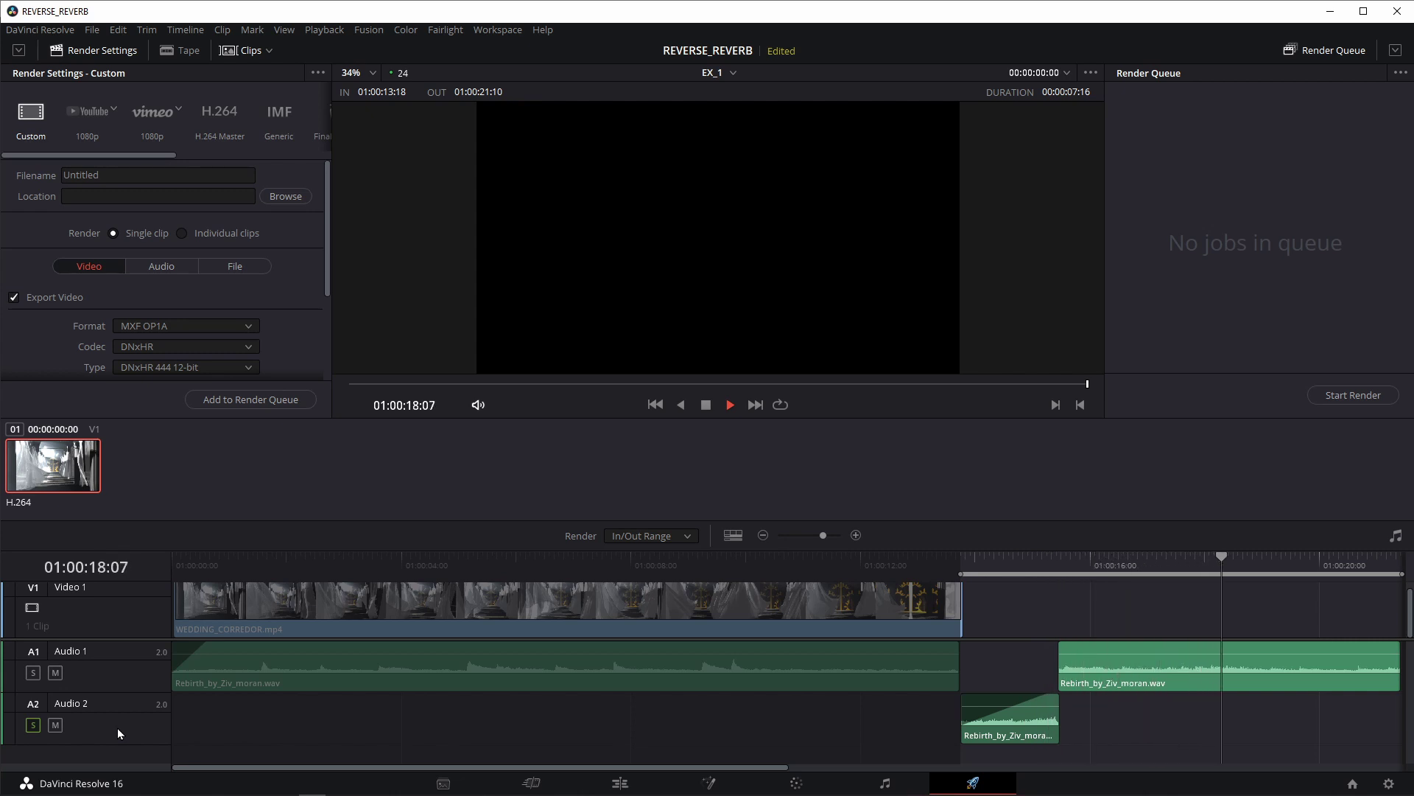
{"action": "key", "text": "space"}
{"action": "key", "text": "o"}
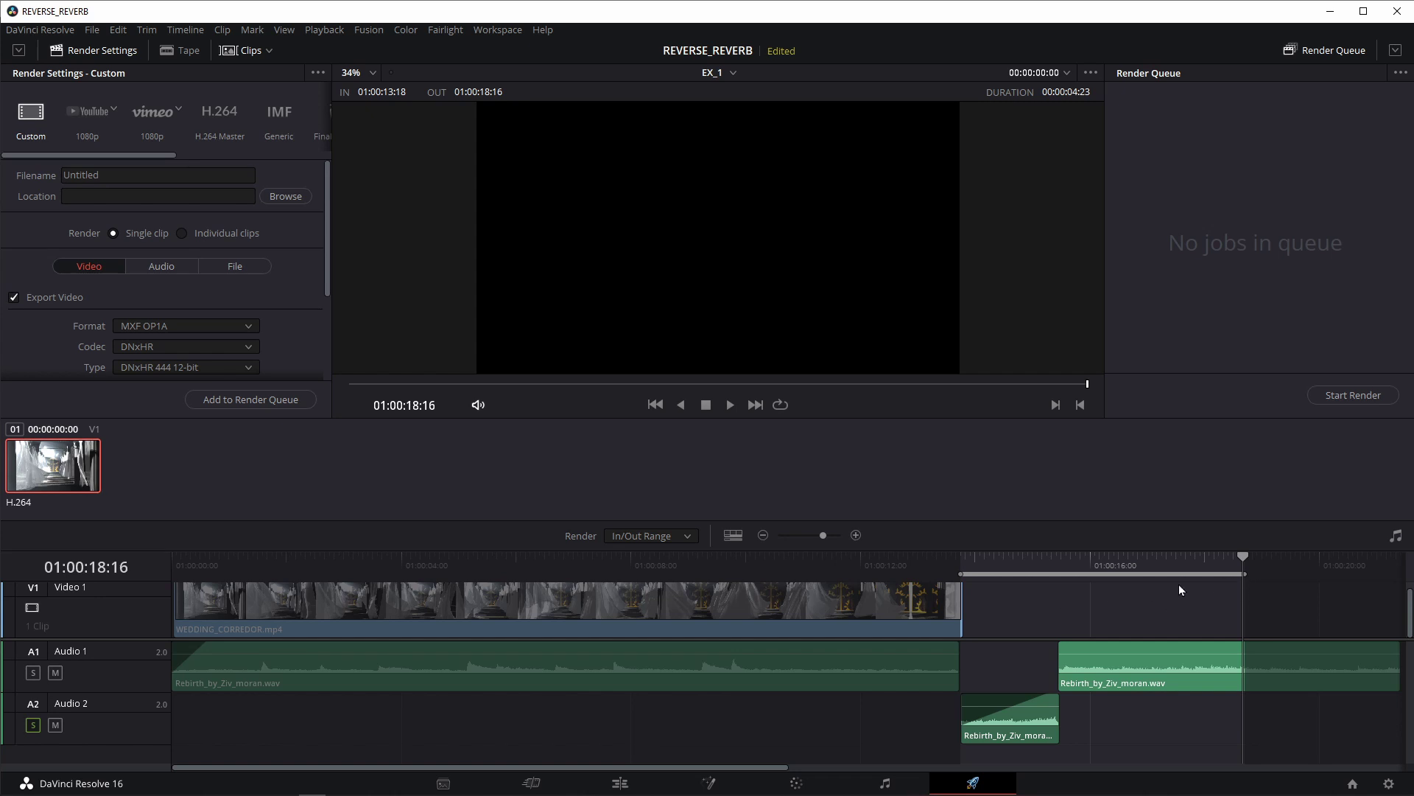
Choose the Audio Only preset, name the output 01, and set the location to Desktop
{"action": "left_click_drag", "start_coordinate": [59, 153], "coordinate": [270, 165]}
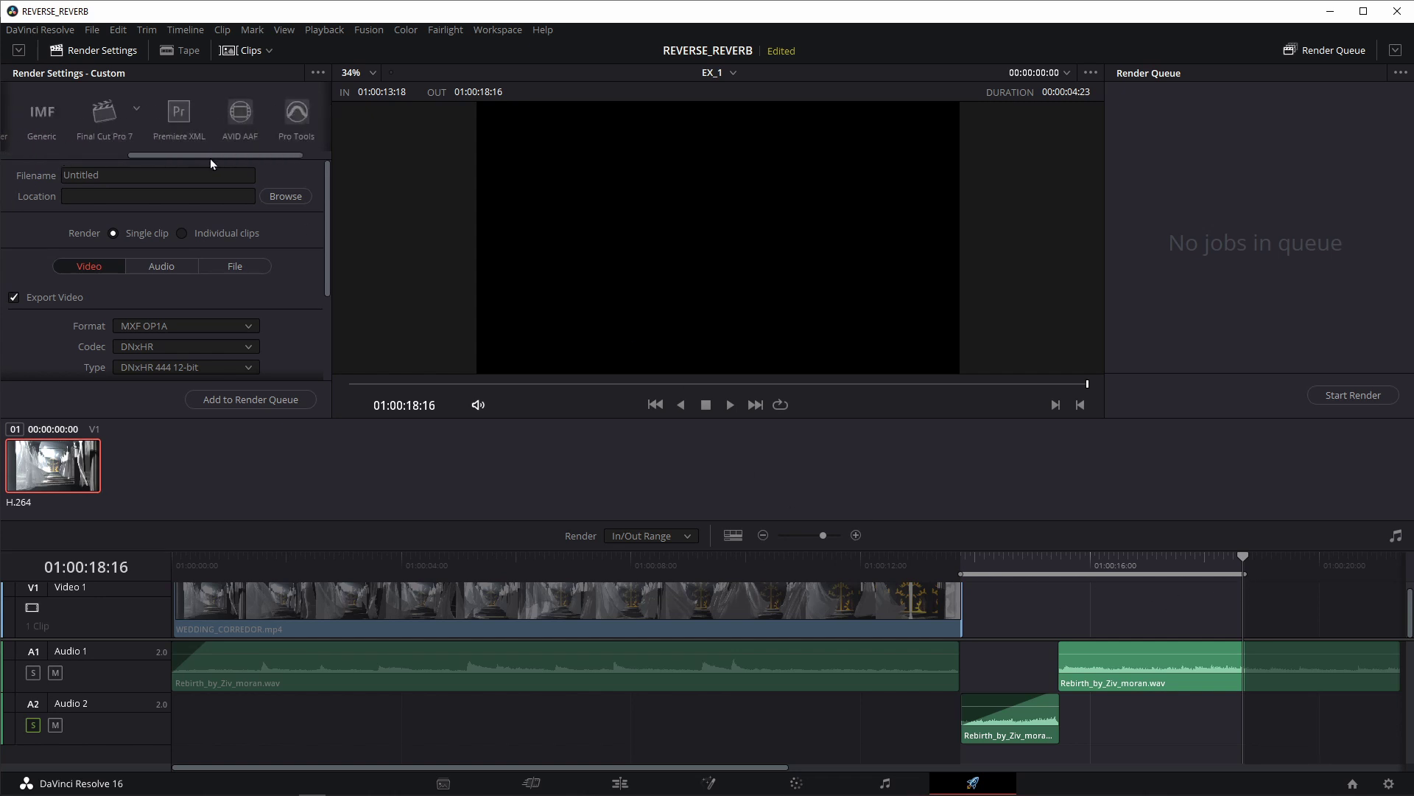
{"action": "left_click", "coordinate": [293, 118]}
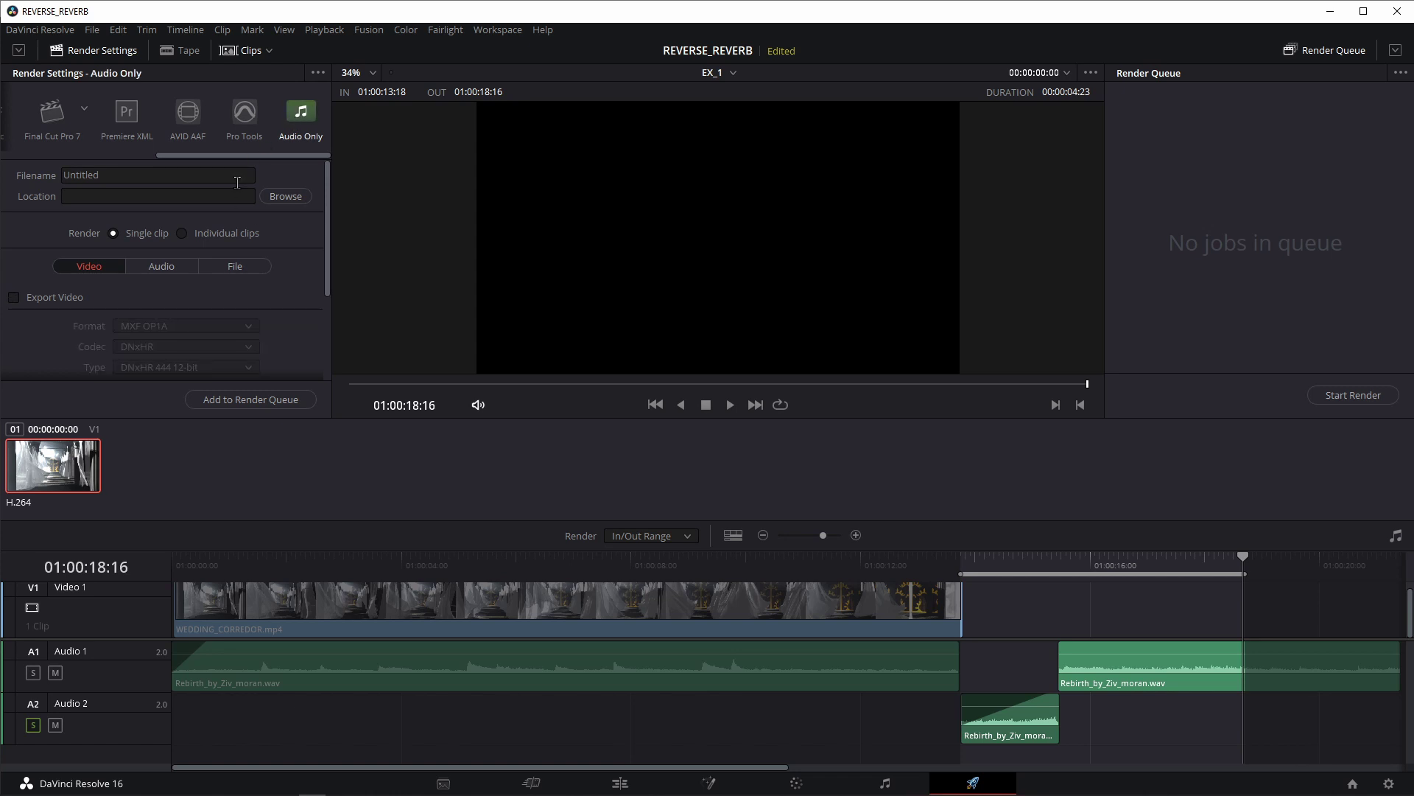
{"action": "double_click", "coordinate": [132, 177]}
{"action": "type", "text": "01"}
{"action": "left_click", "coordinate": [281, 195]}
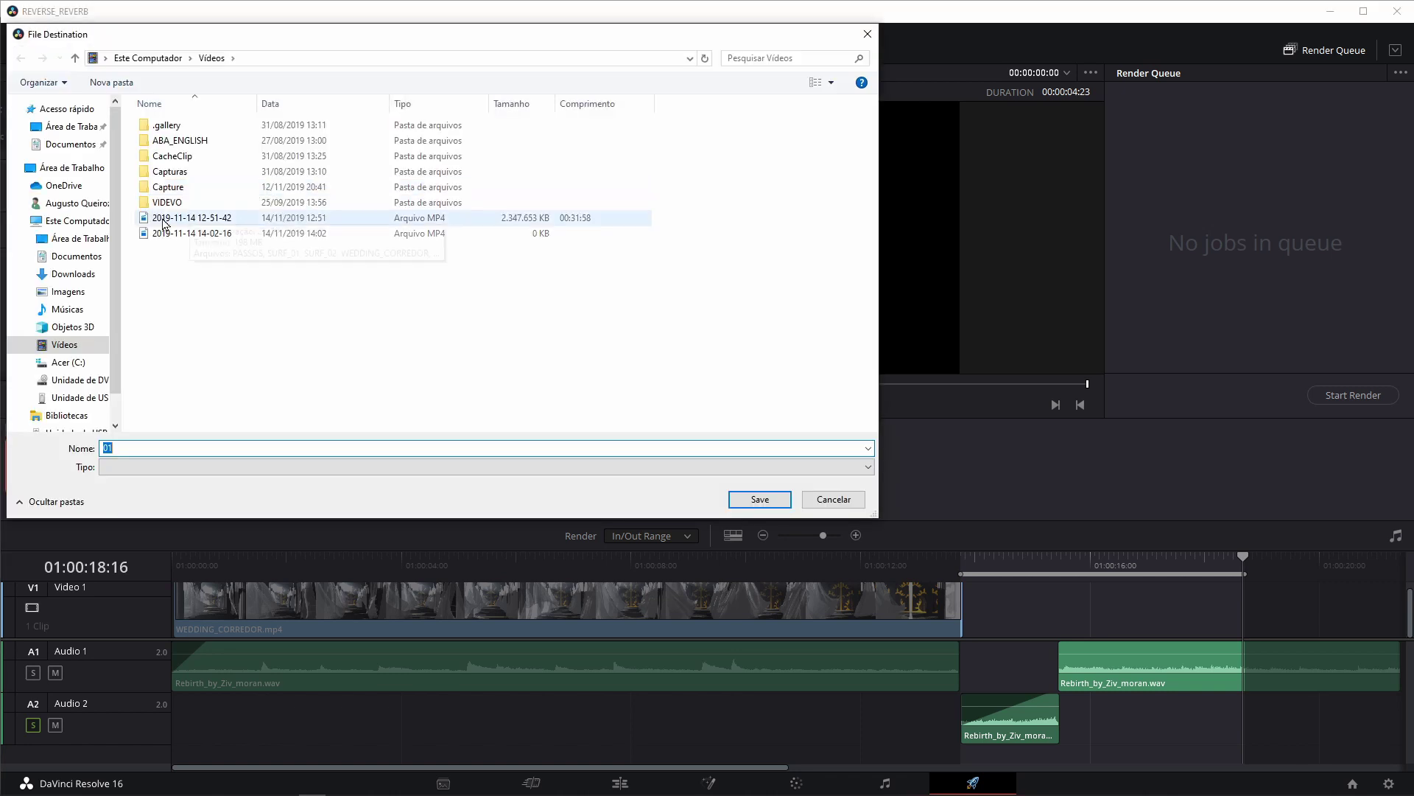
{"action": "left_click", "coordinate": [74, 238]}
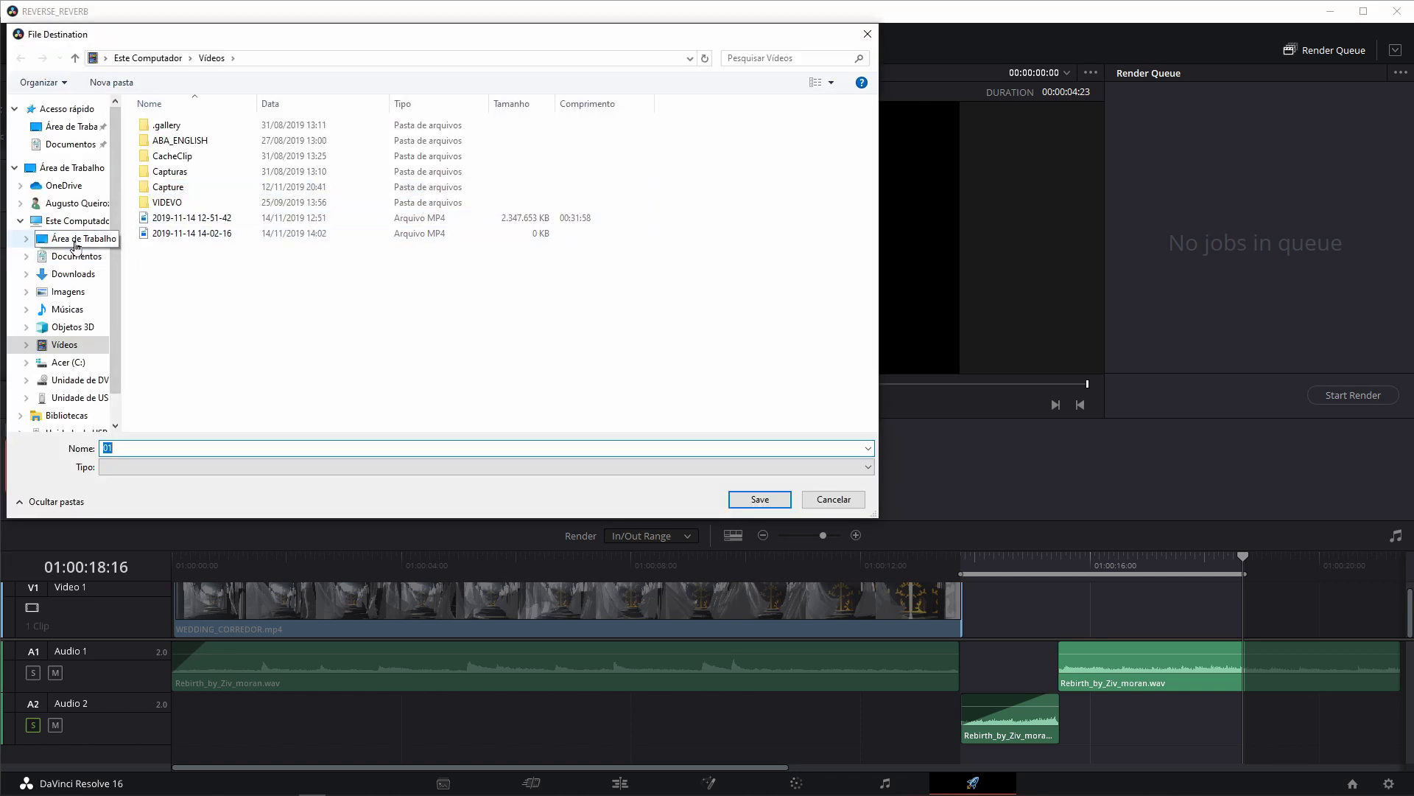
{"action": "left_click", "coordinate": [757, 499]}
Set the audio format to Wave and add the job to the Render Queue
{"action": "left_click", "coordinate": [157, 267]}
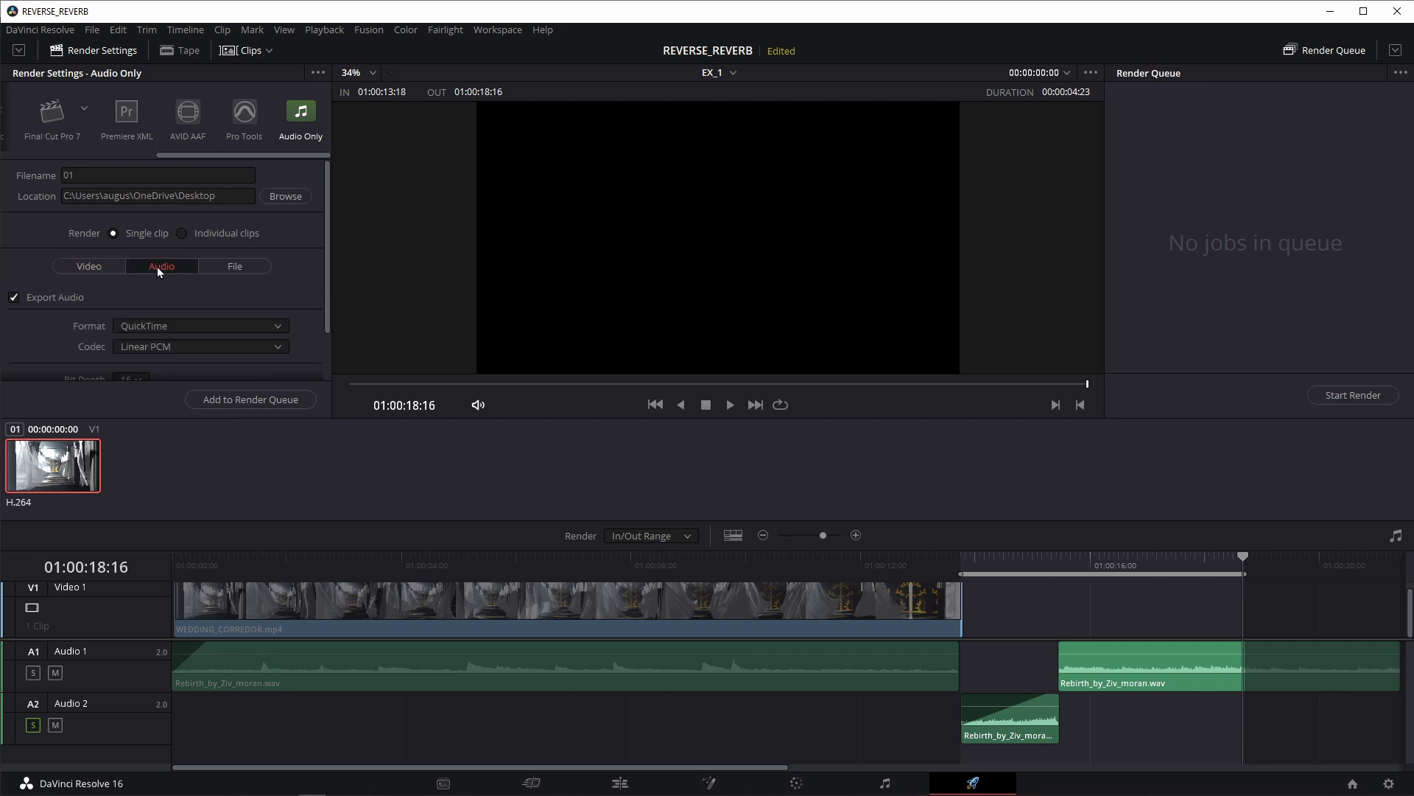
{"action": "left_click", "coordinate": [170, 327]}
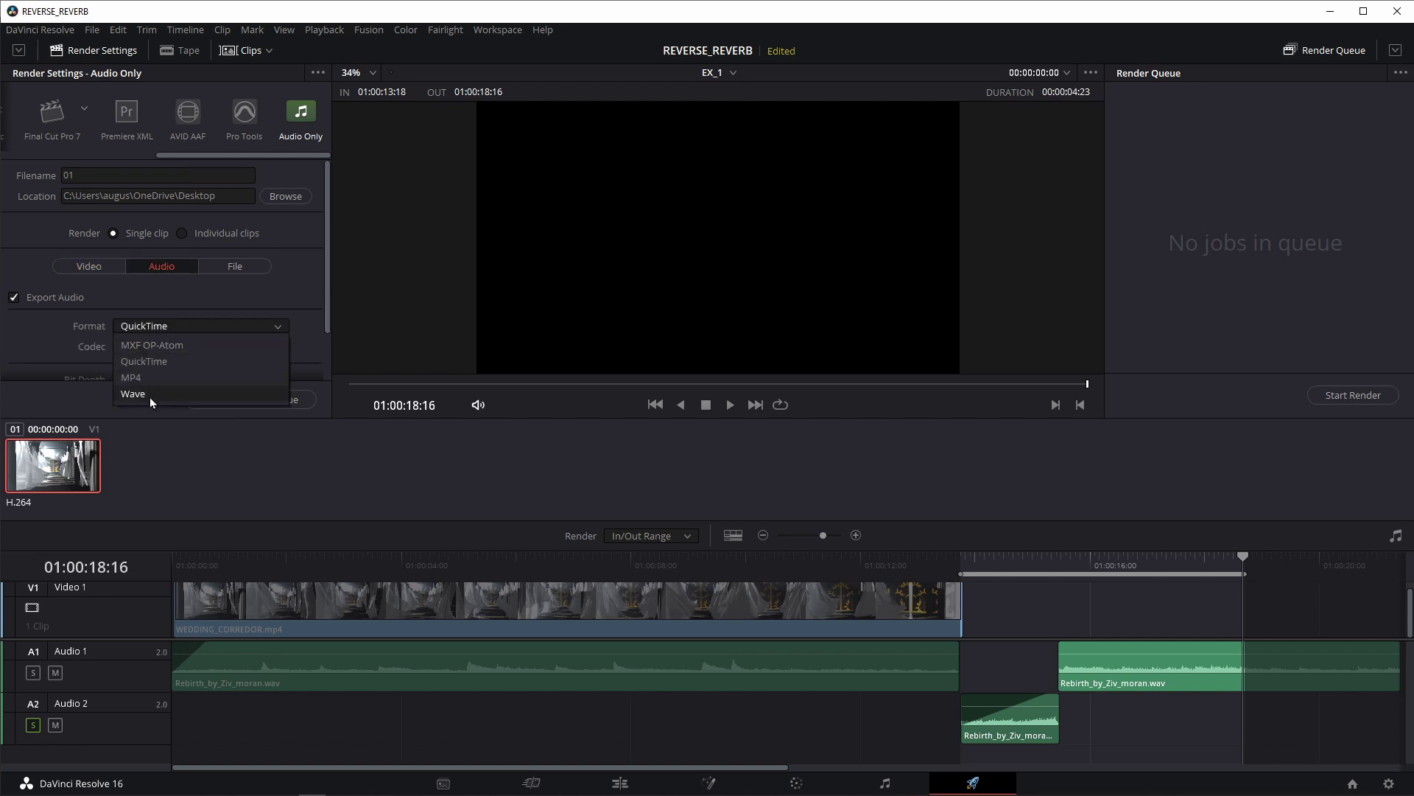
{"action": "left_click", "coordinate": [148, 395]}
{"action": "left_click", "coordinate": [254, 403]}
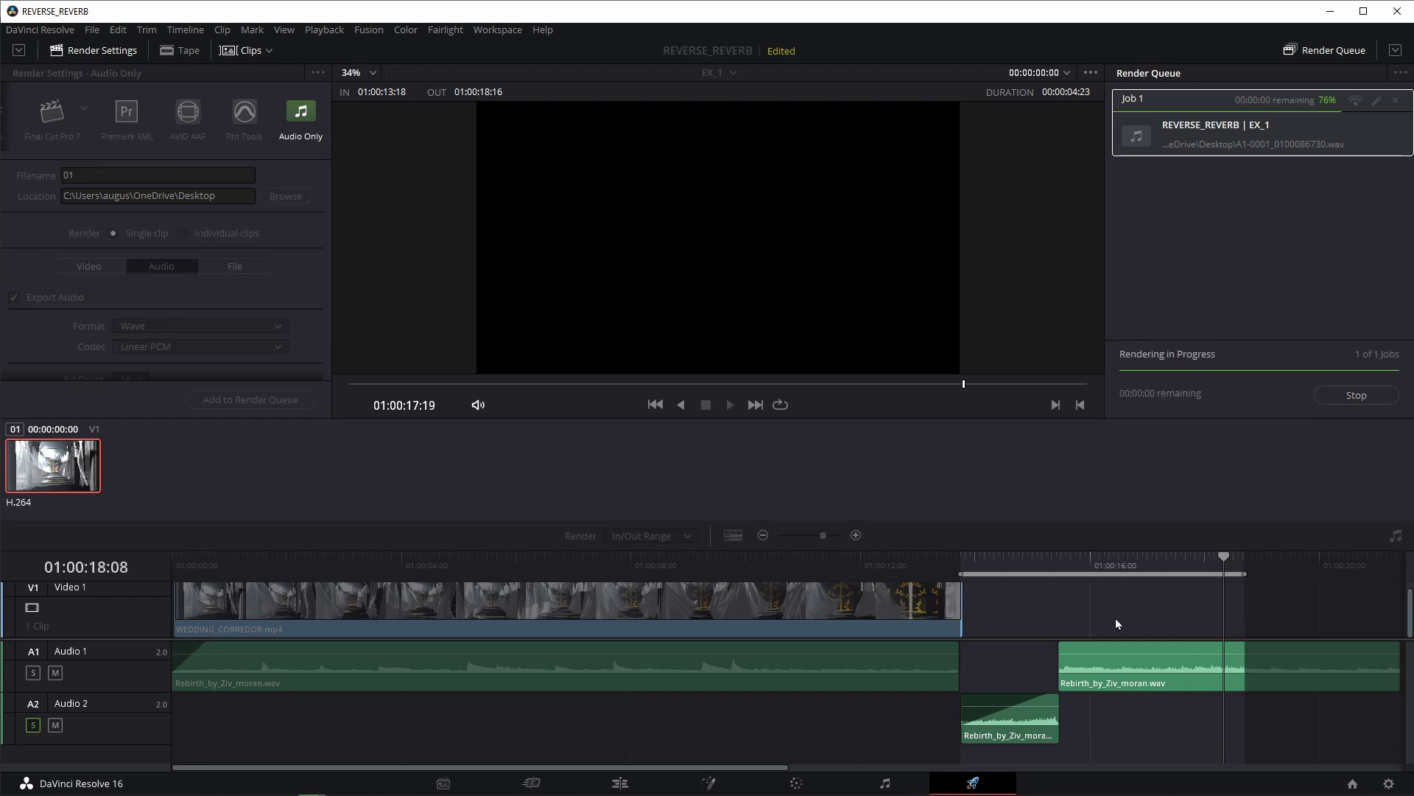
On the Edit page, delete the old Audio 2 track holding the reversed reverb slice
{"action": "left_click", "coordinate": [619, 784]}
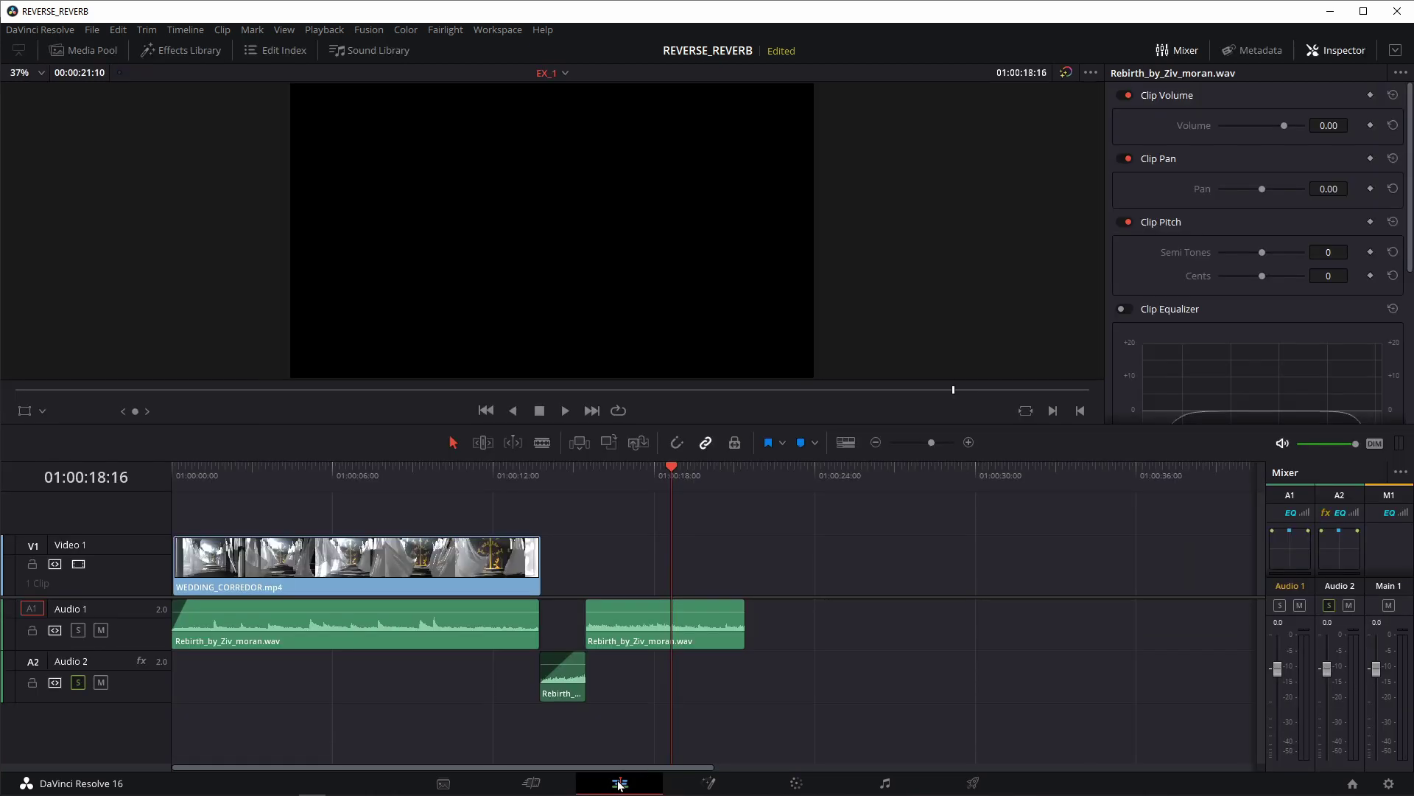
{"action": "left_click", "coordinate": [141, 700]}
{"action": "right_click", "coordinate": [129, 682]}
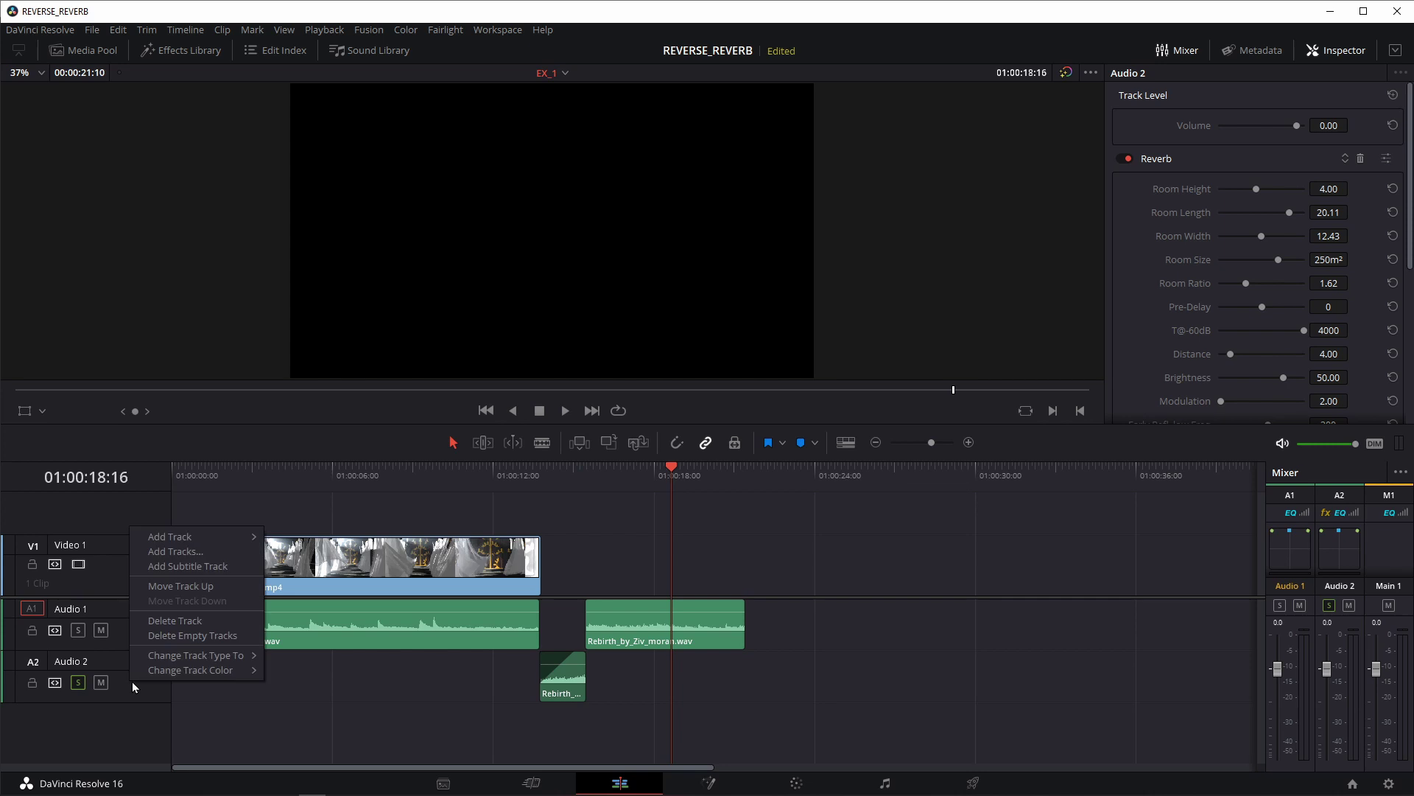
{"action": "left_click", "coordinate": [171, 622]}
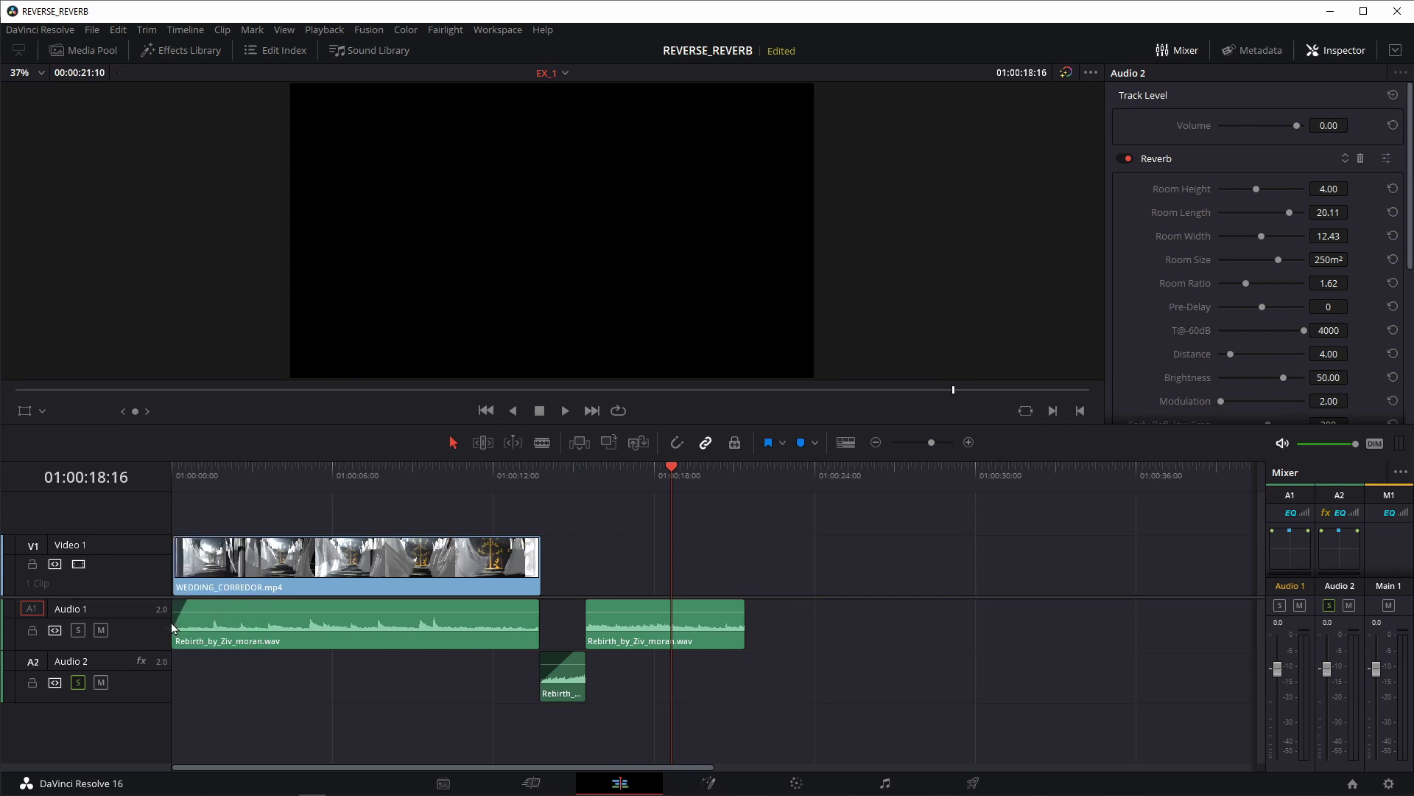
Add a new empty stereo Audio 2 track
{"action": "right_click", "coordinate": [125, 679]}
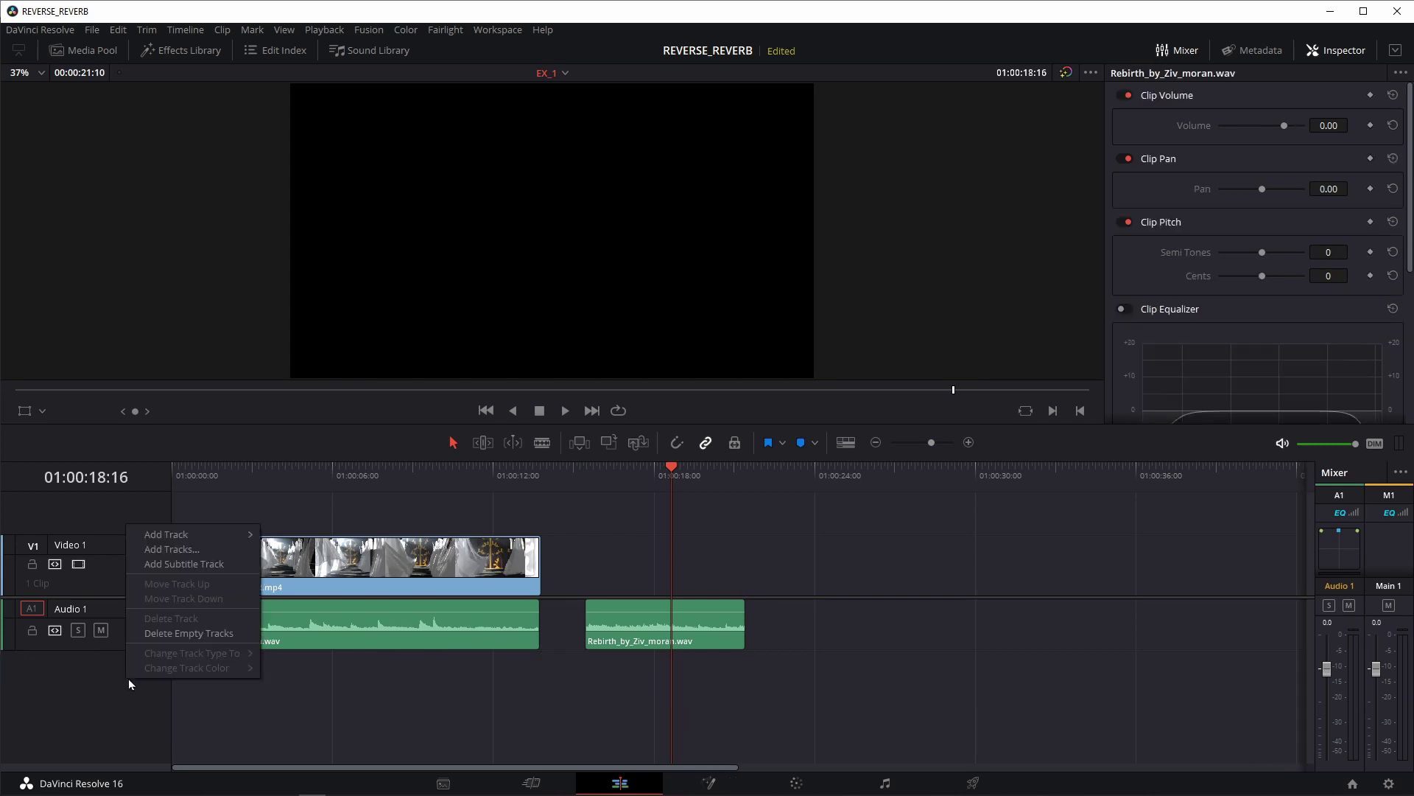
{"action": "mouse_move", "coordinate": [254, 535]}
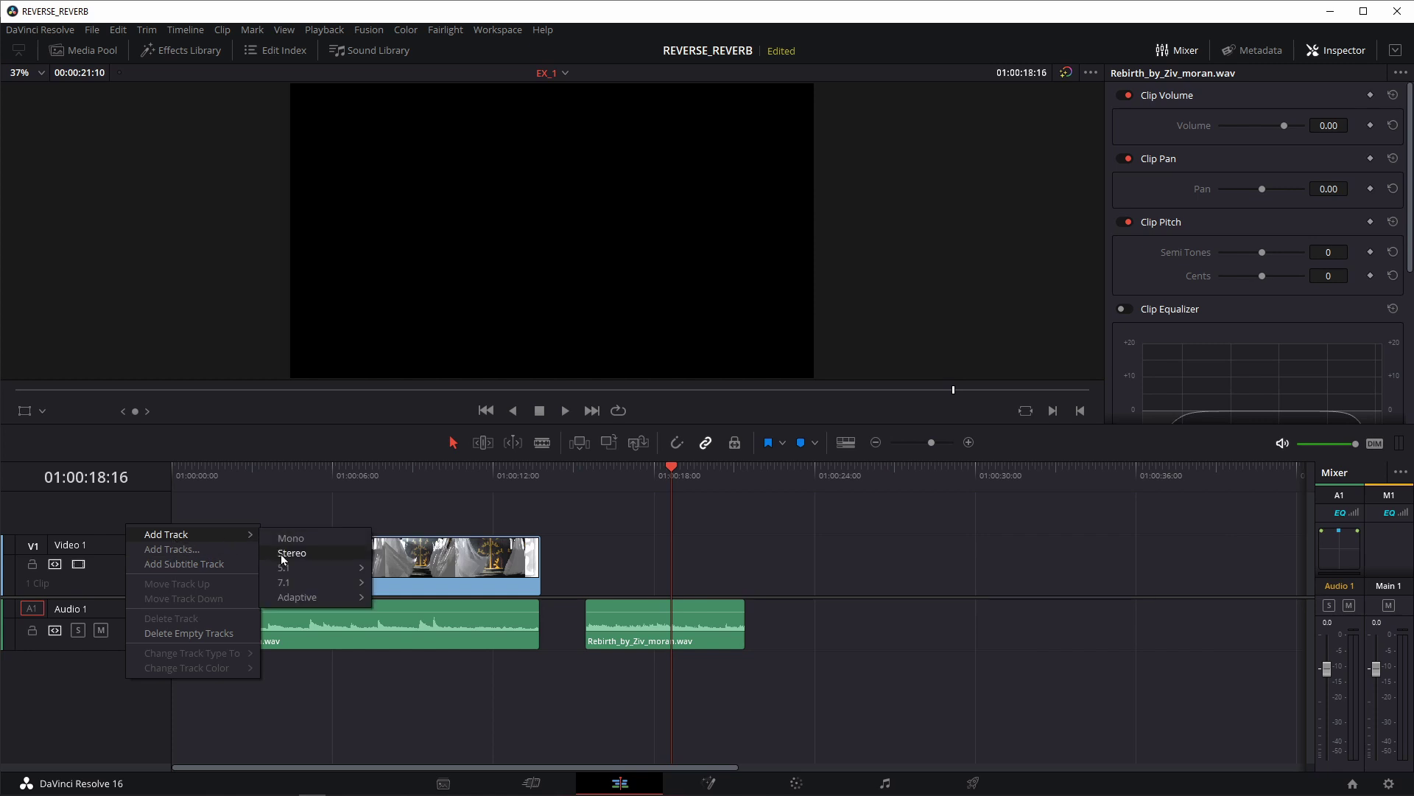
{"action": "left_click", "coordinate": [283, 552]}
Import A1-0001_0100086730.wav from the Desktop and place it on Audio 2 near 01:00:13
{"action": "left_click", "coordinate": [77, 51]}
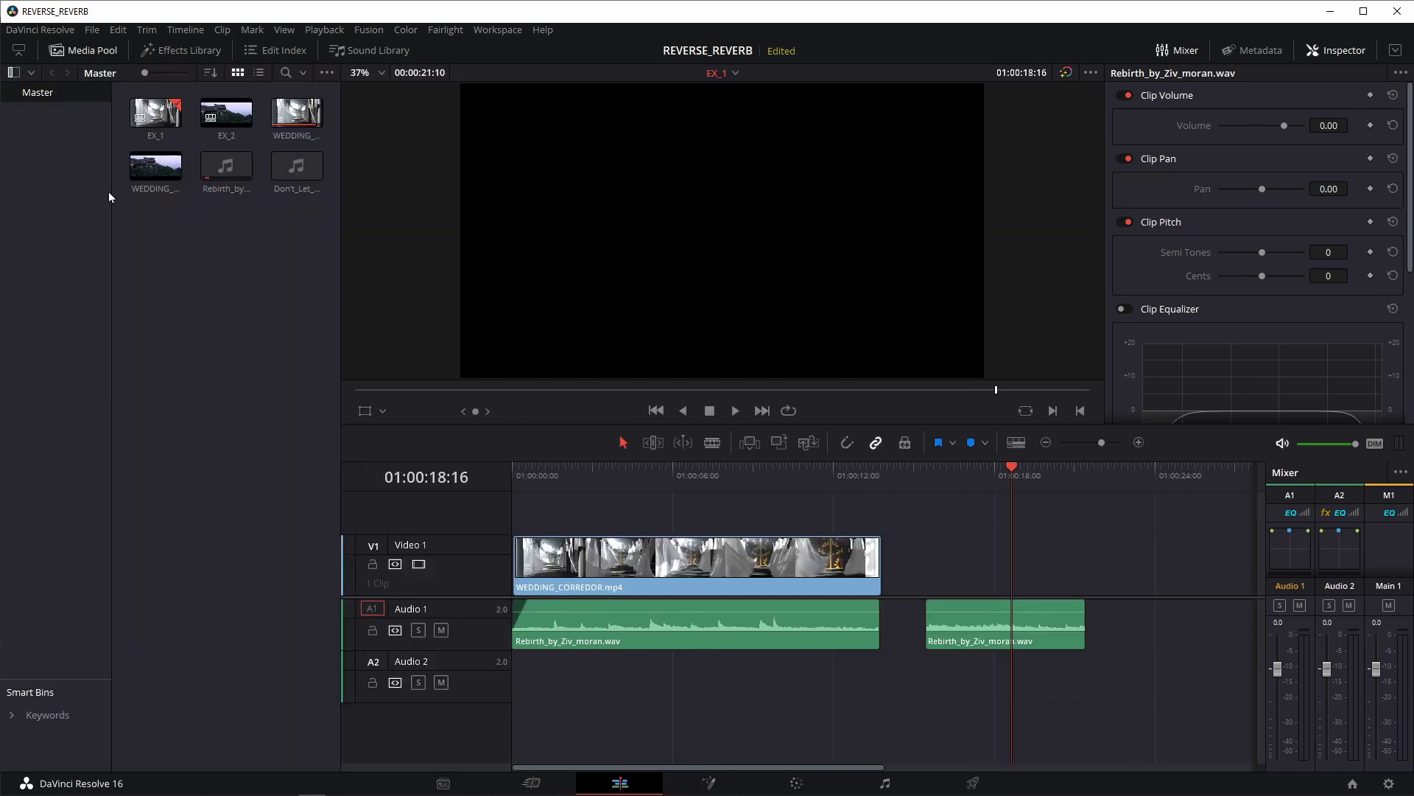
{"action": "key", "text": "ctrl+i"}
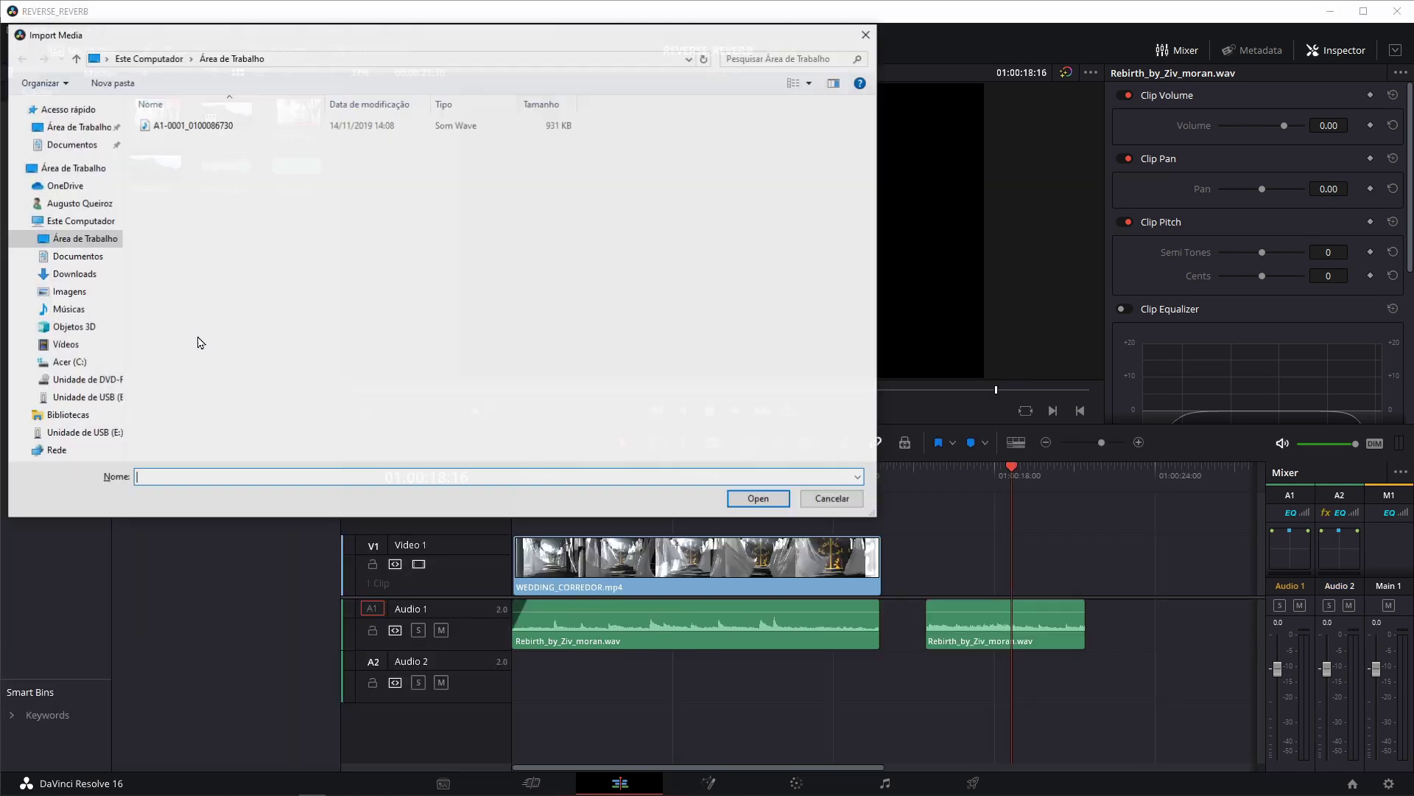
{"action": "double_click", "coordinate": [153, 127]}
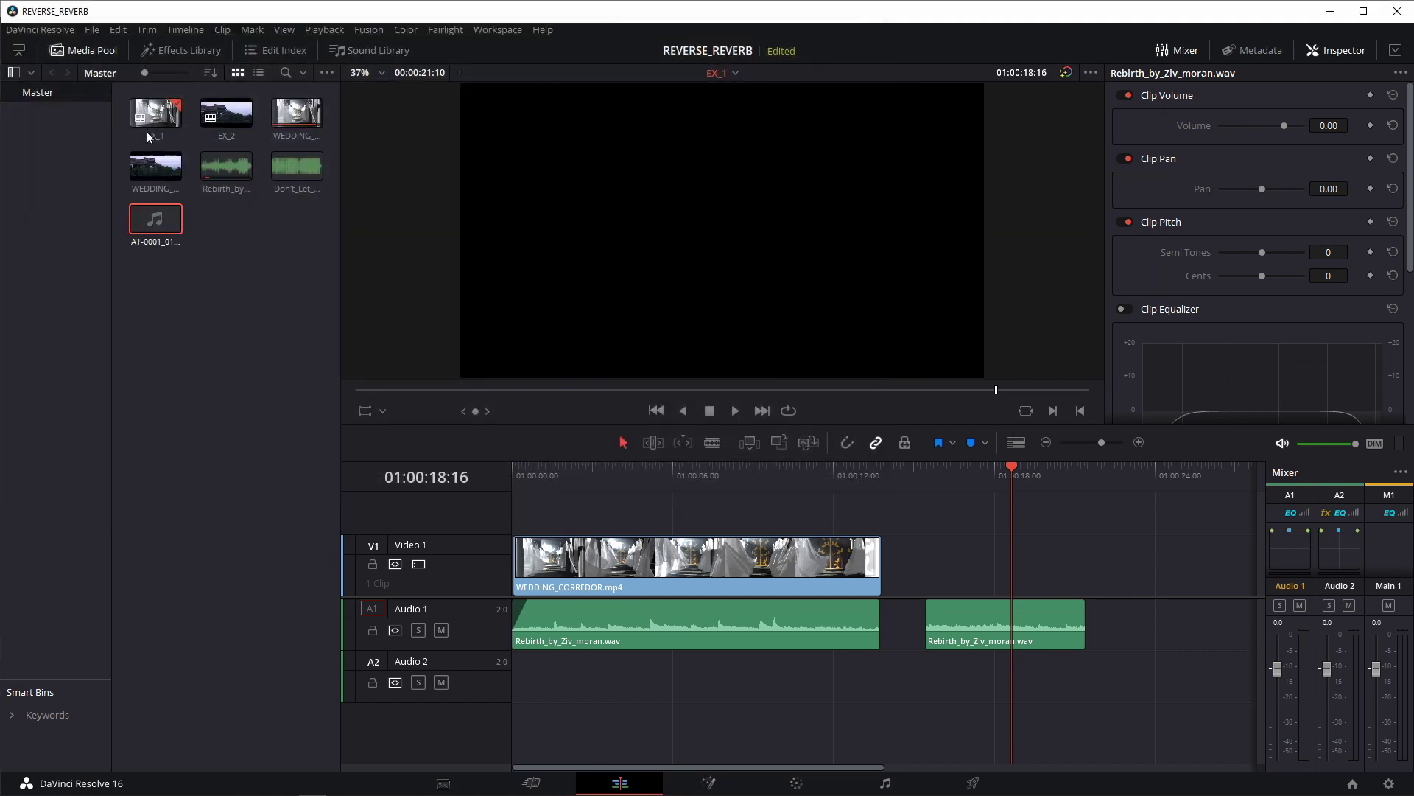
{"action": "left_click_drag", "start_coordinate": [161, 230], "coordinate": [931, 688]}
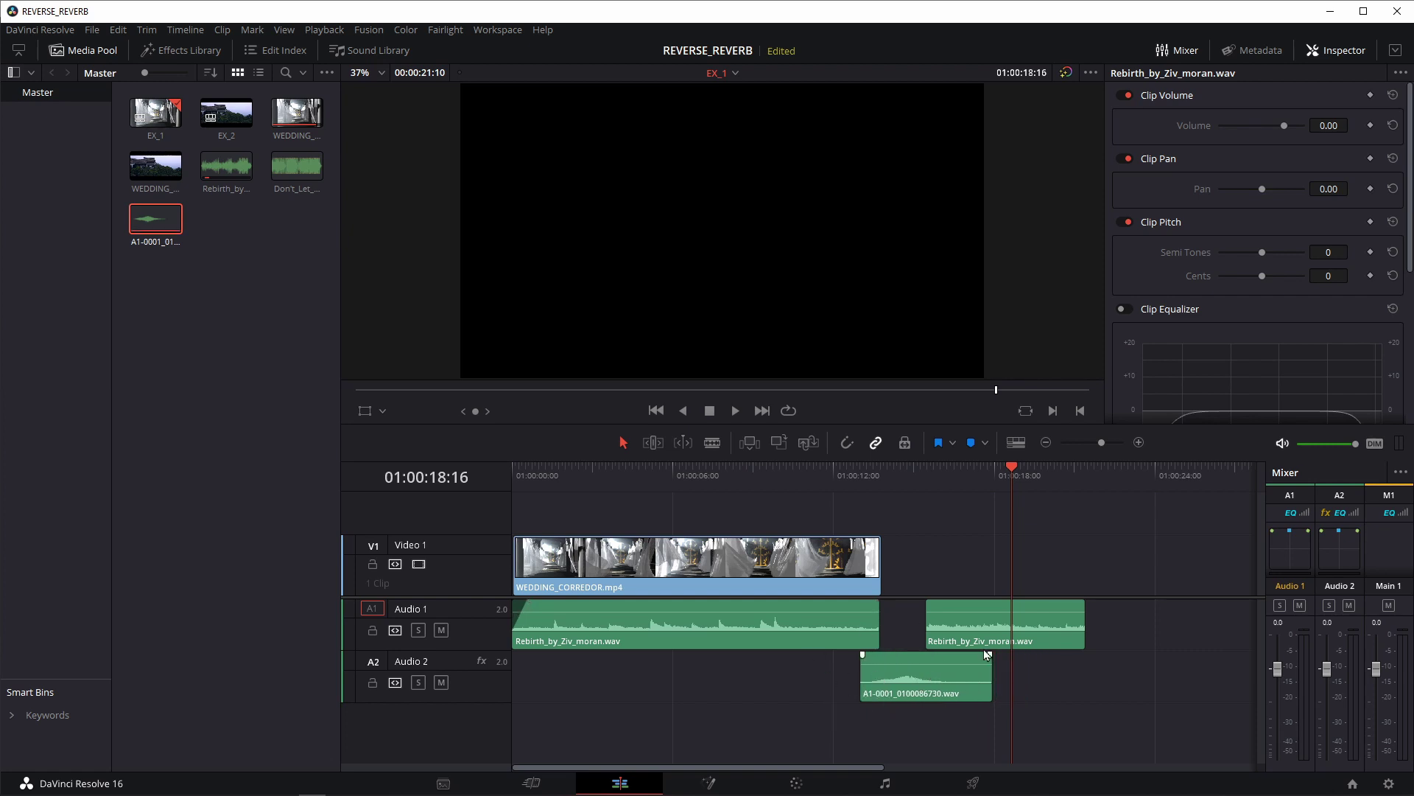
{"action": "left_click", "coordinate": [919, 679]}
Reverse the imported swell clip on Audio 2 to -100% speed via Change Clip Speed
{"action": "right_click", "coordinate": [918, 679]}
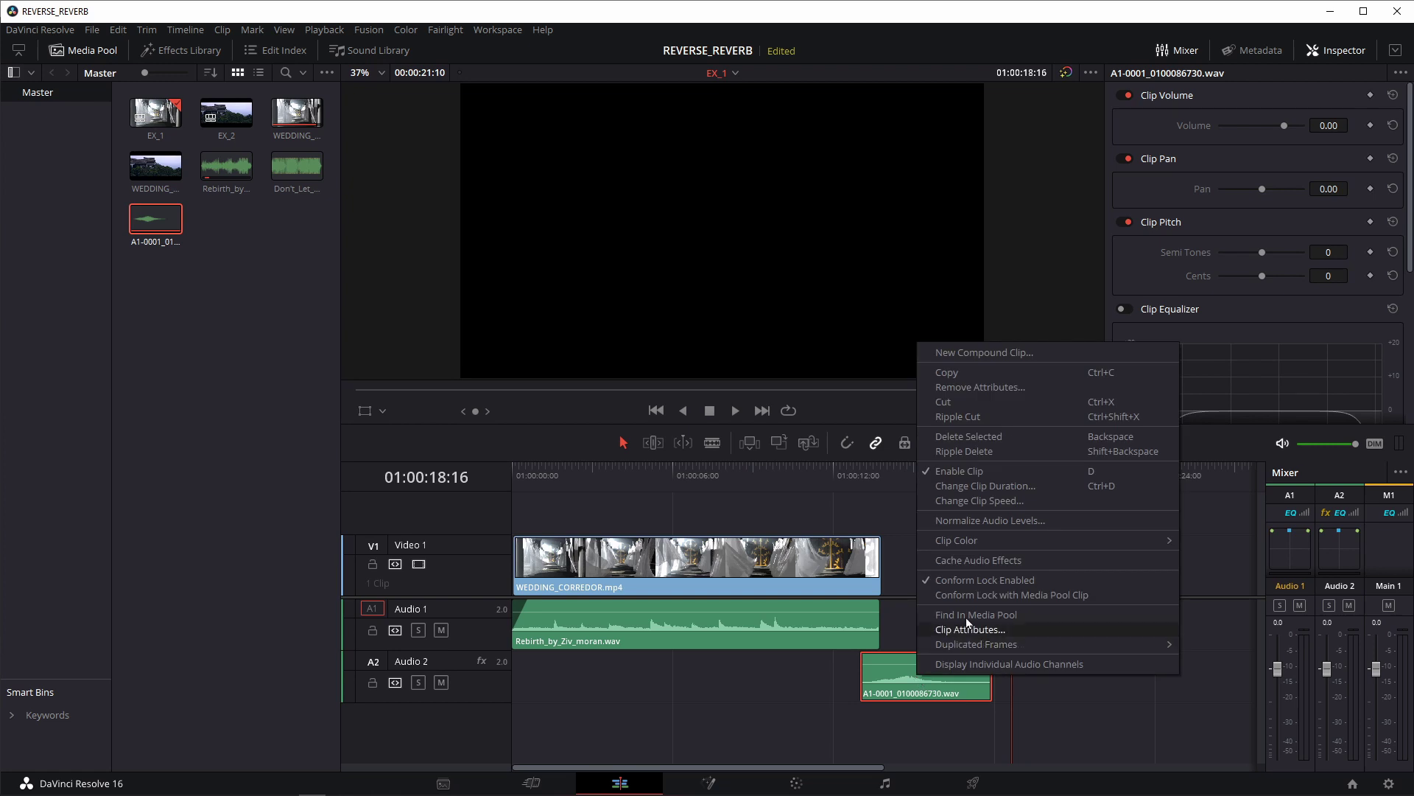
{"action": "left_click", "coordinate": [977, 500]}
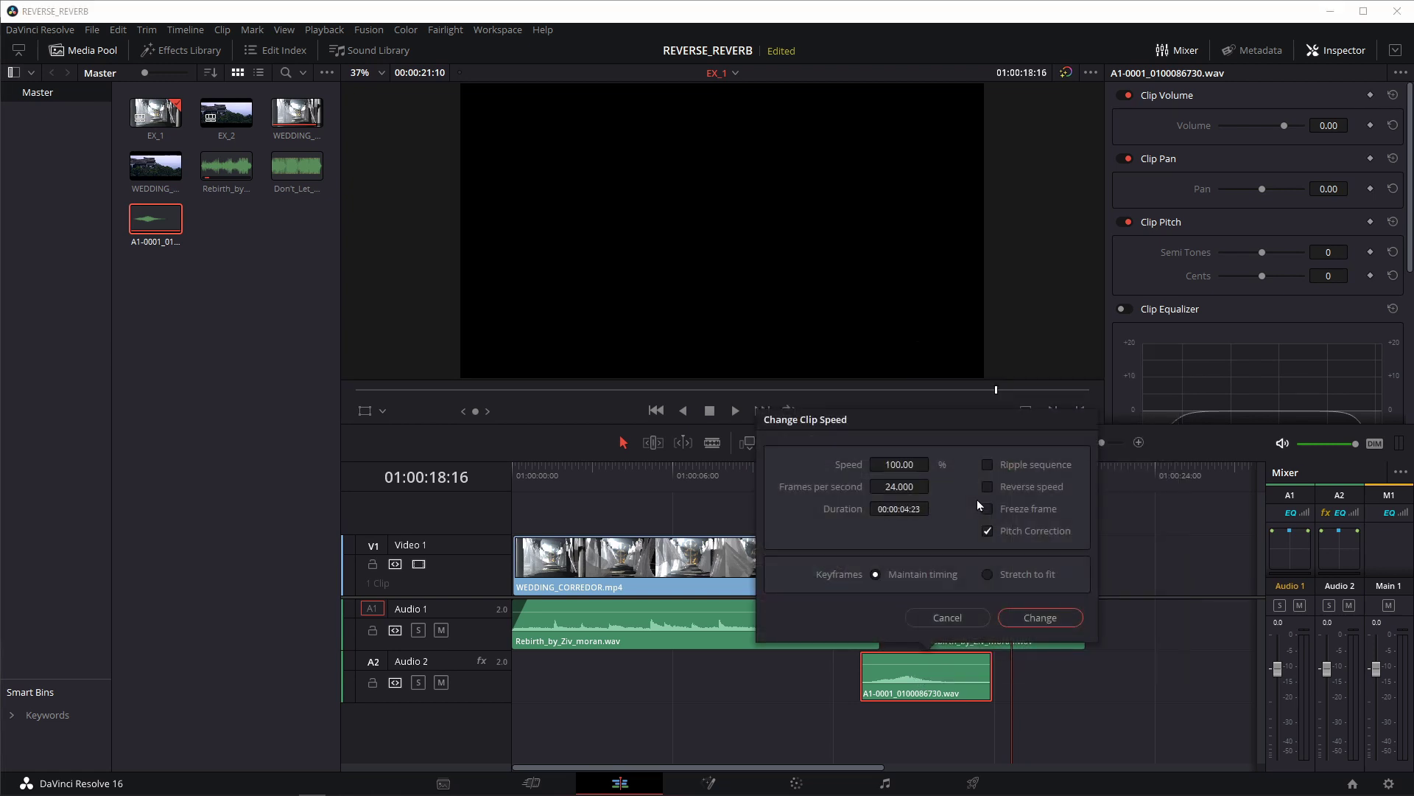
{"action": "left_click", "coordinate": [988, 486]}
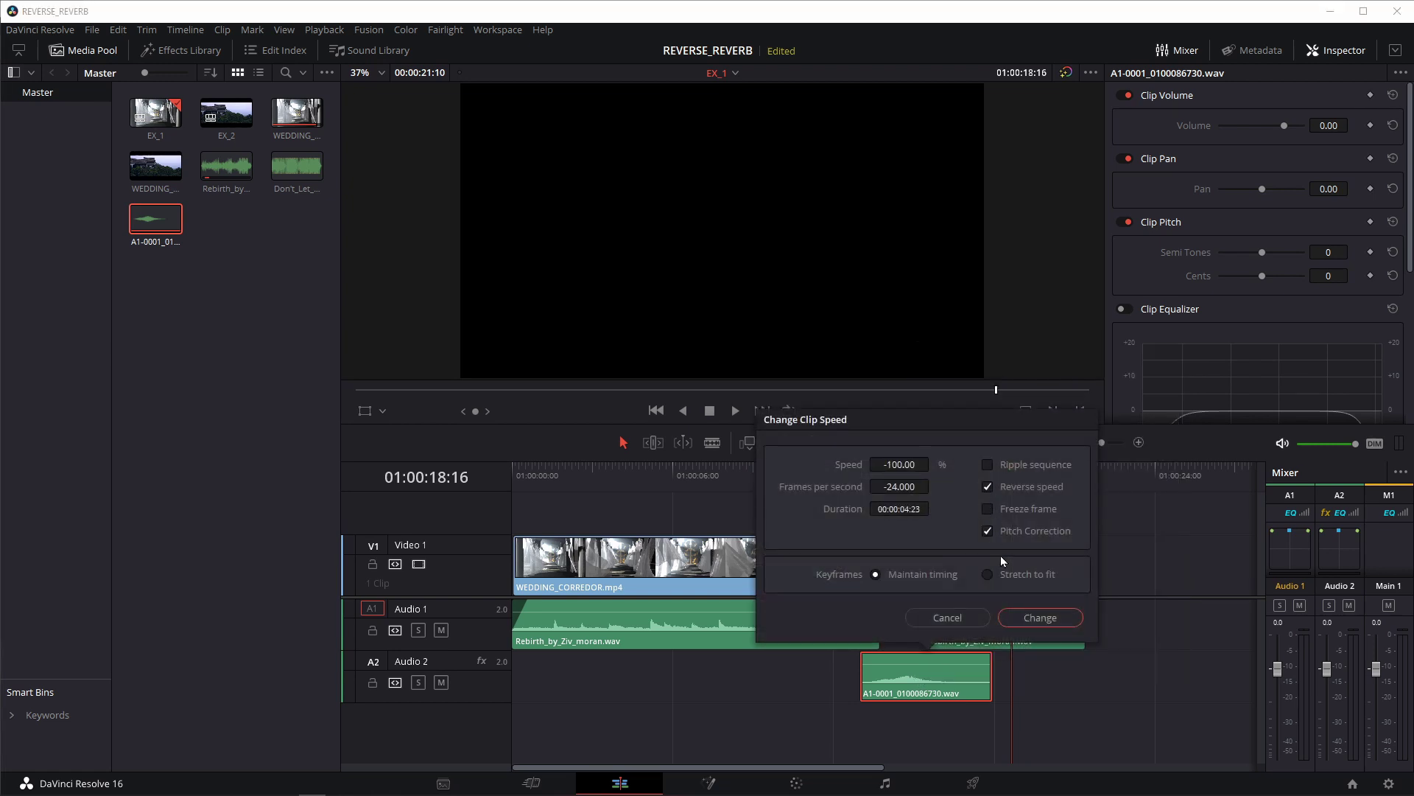
{"action": "left_click", "coordinate": [1038, 617]}
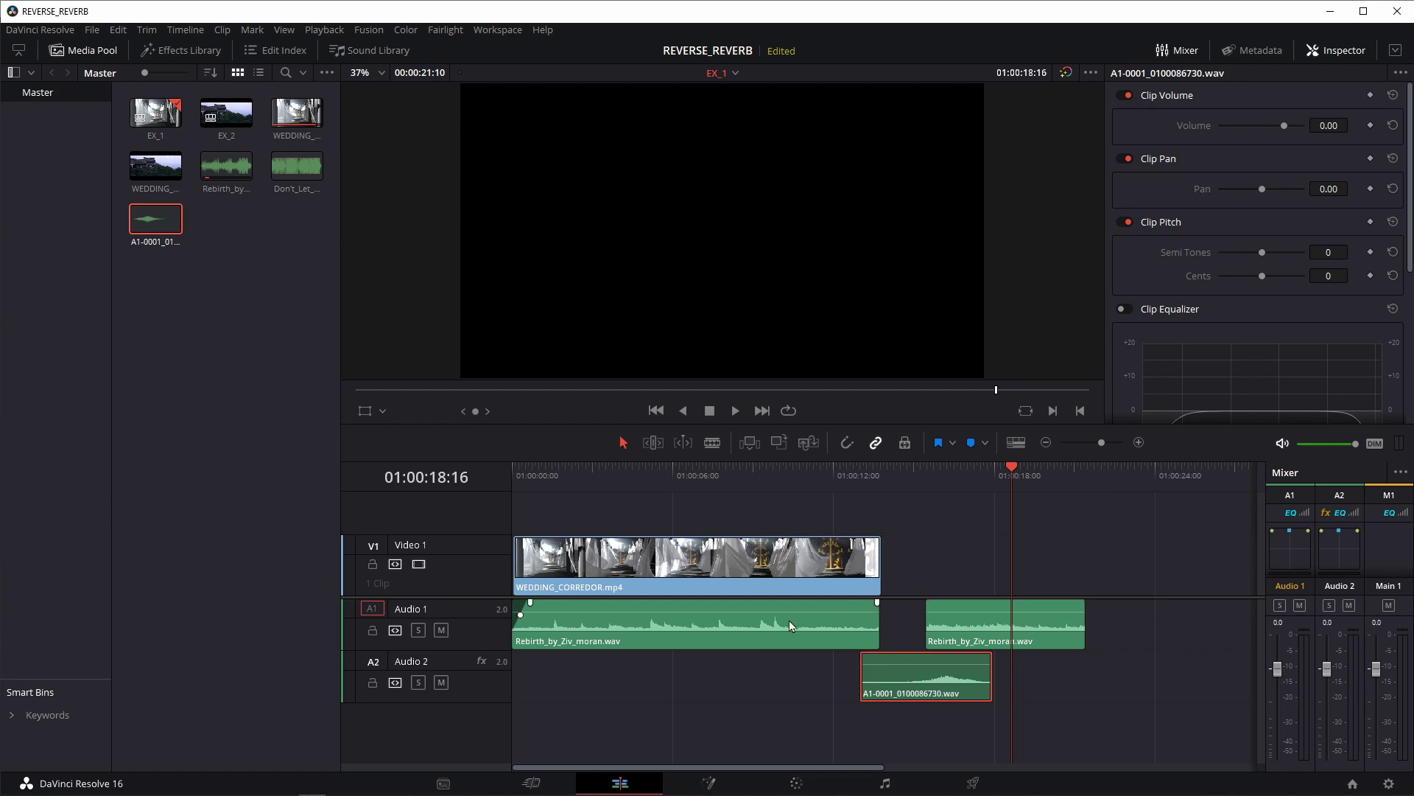
Solo Audio 2 and play the reversed swell from 01:00:13:06
{"action": "left_click", "coordinate": [419, 682]}
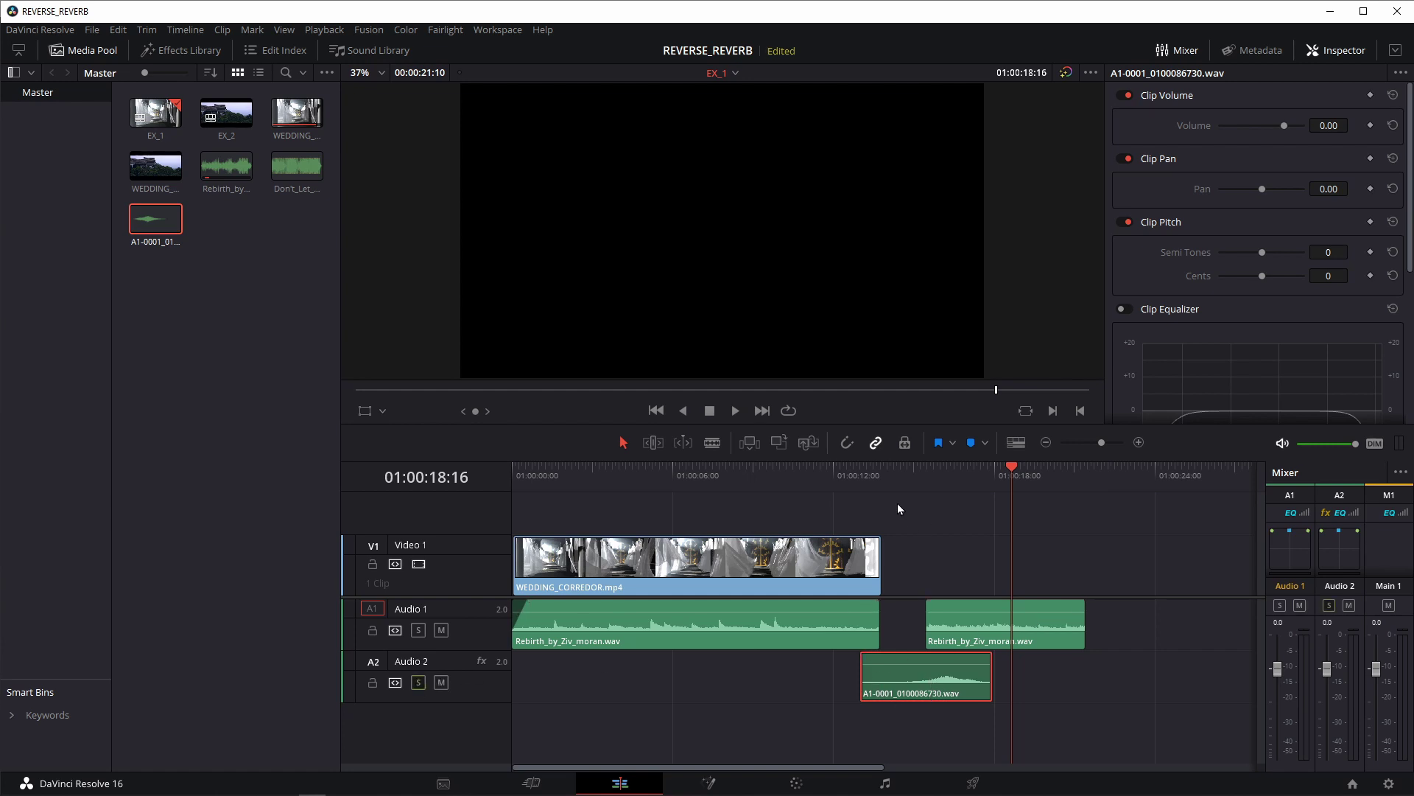
{"action": "left_click", "coordinate": [866, 473]}
{"action": "key", "text": "space"}
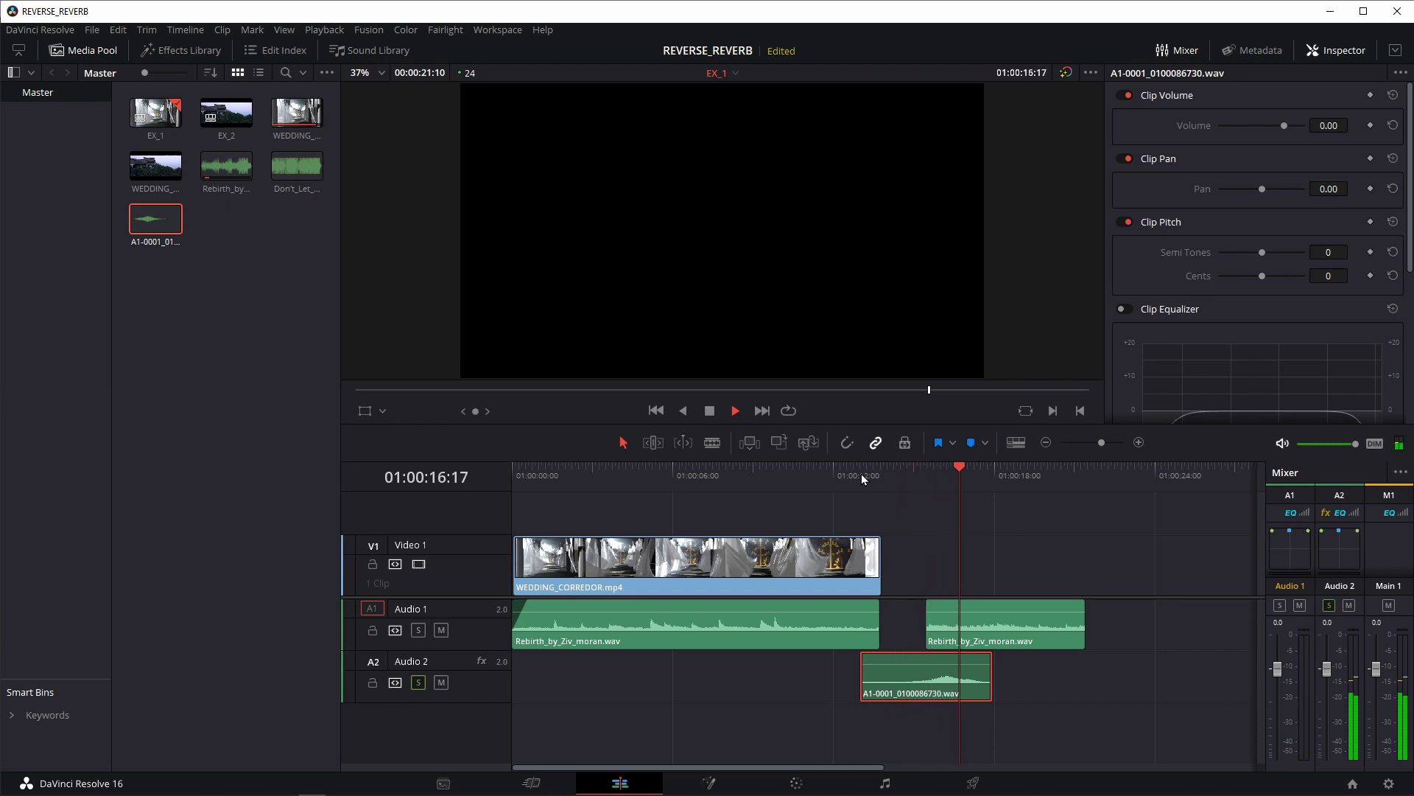
{"action": "key", "text": "space"}
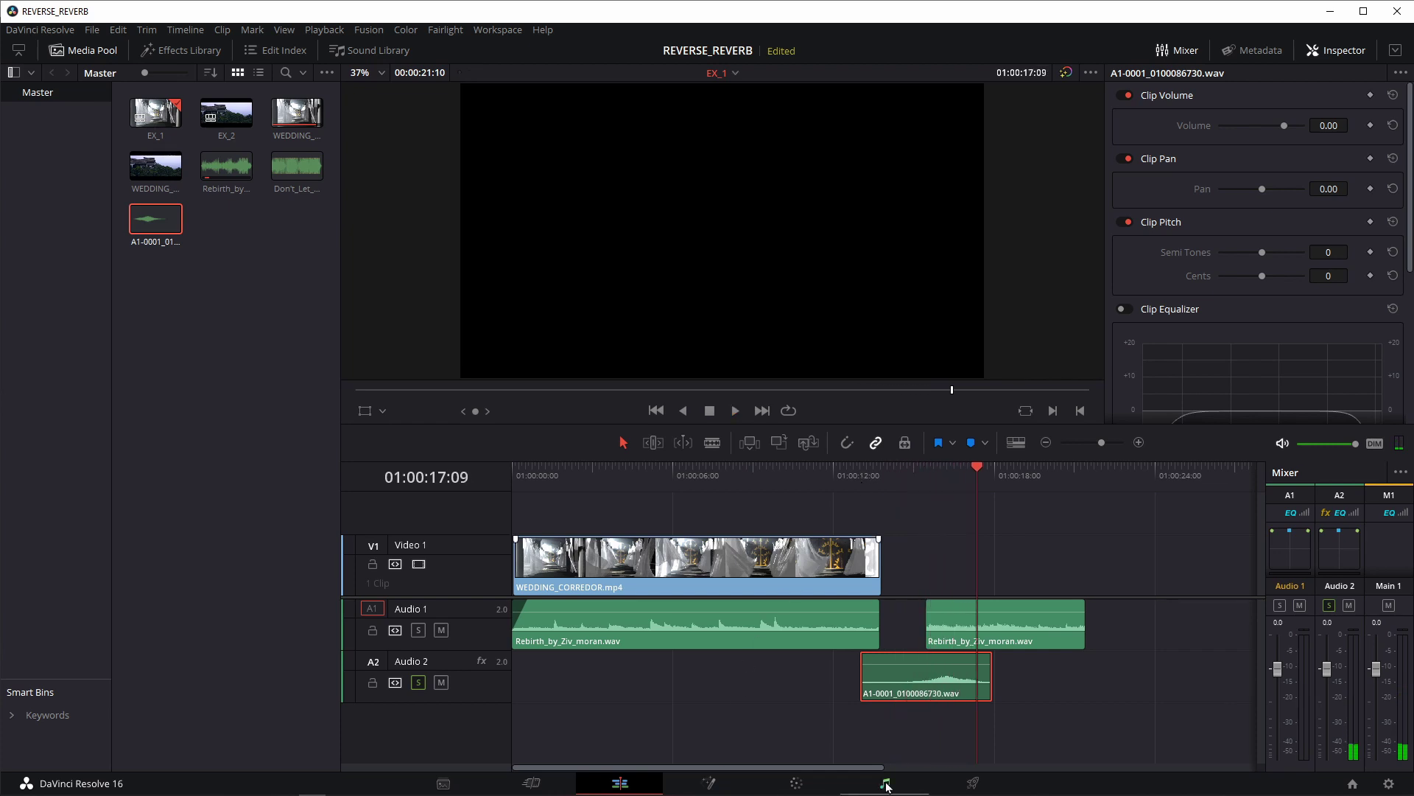
Go to the Fairlight page and enlarge the tracks
{"action": "left_click", "coordinate": [887, 787]}
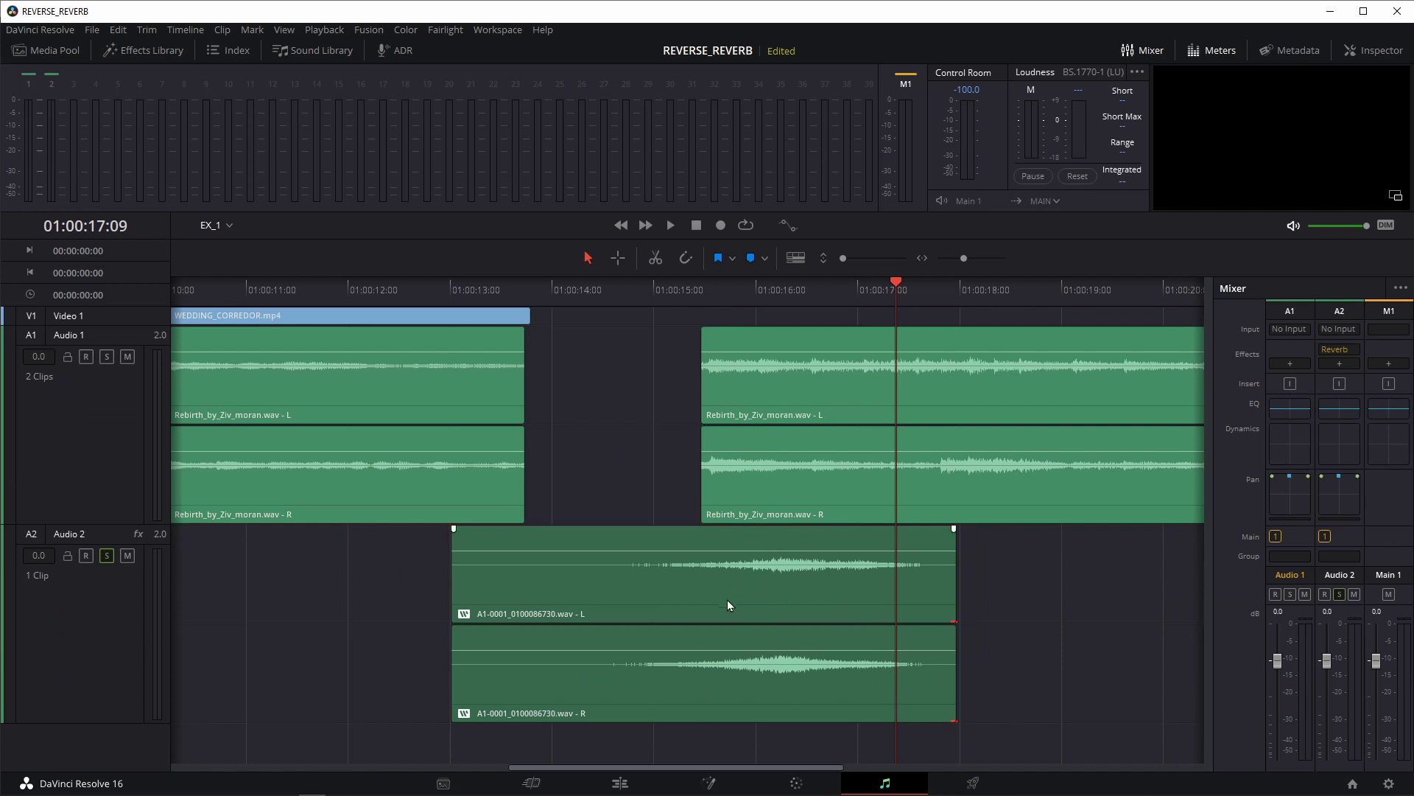
{"action": "scroll", "coordinate": [732, 596], "scroll_direction": "up", "scroll_amount": 5}
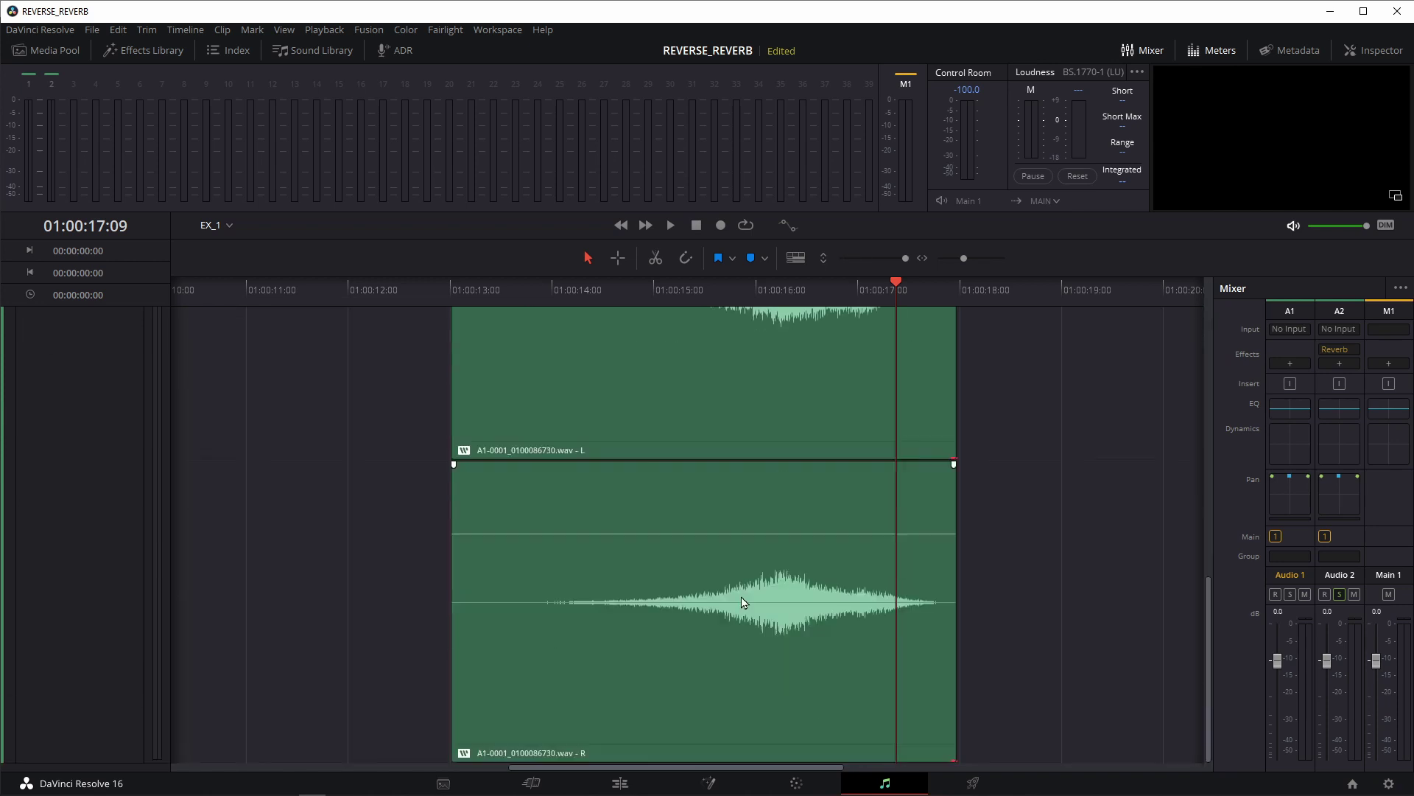
{"action": "scroll", "coordinate": [744, 601], "scroll_direction": "up", "scroll_amount": 3}
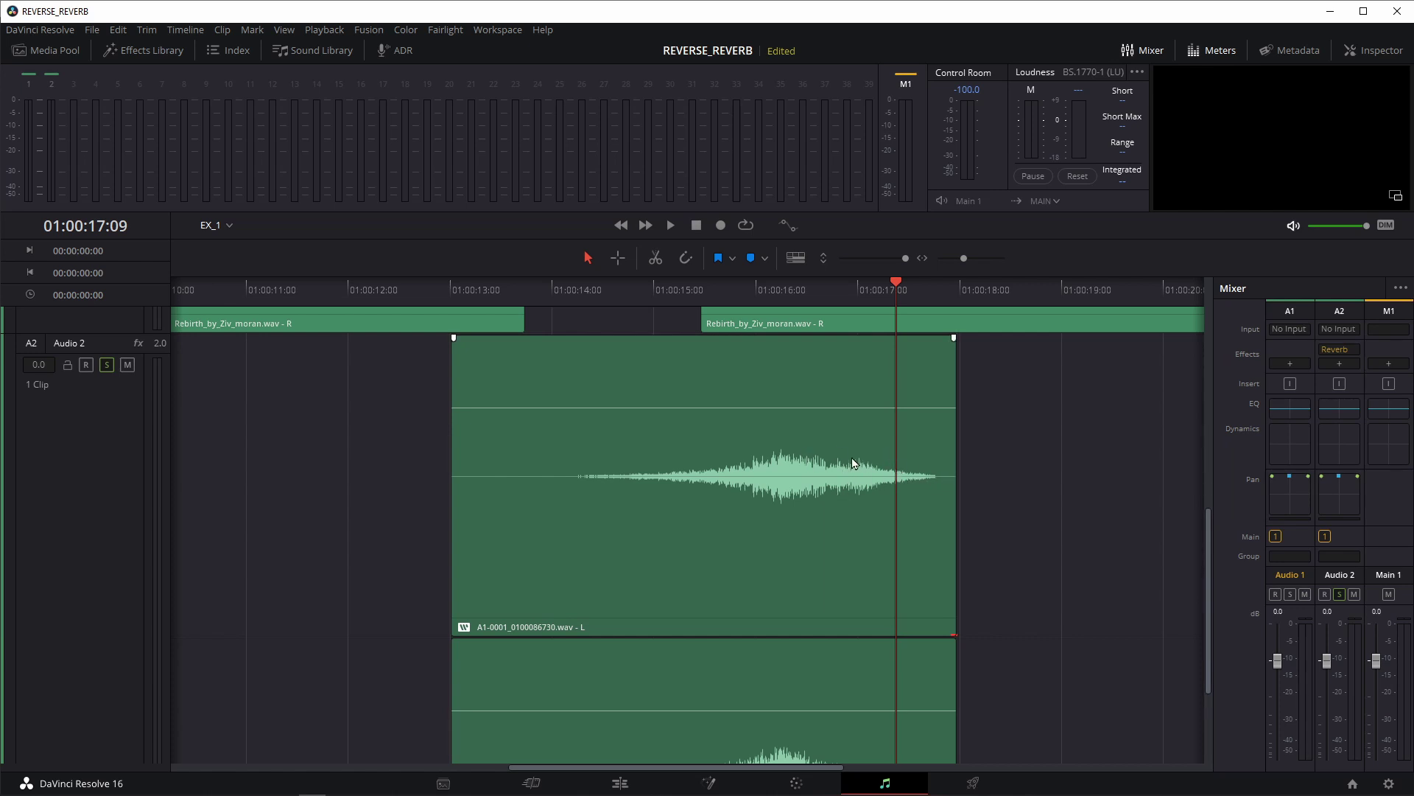
Split the reversed Audio 2 clip at 01:00:16:05
{"action": "left_click", "coordinate": [782, 454]}
{"action": "left_click_drag", "start_coordinate": [775, 294], "coordinate": [782, 297]}
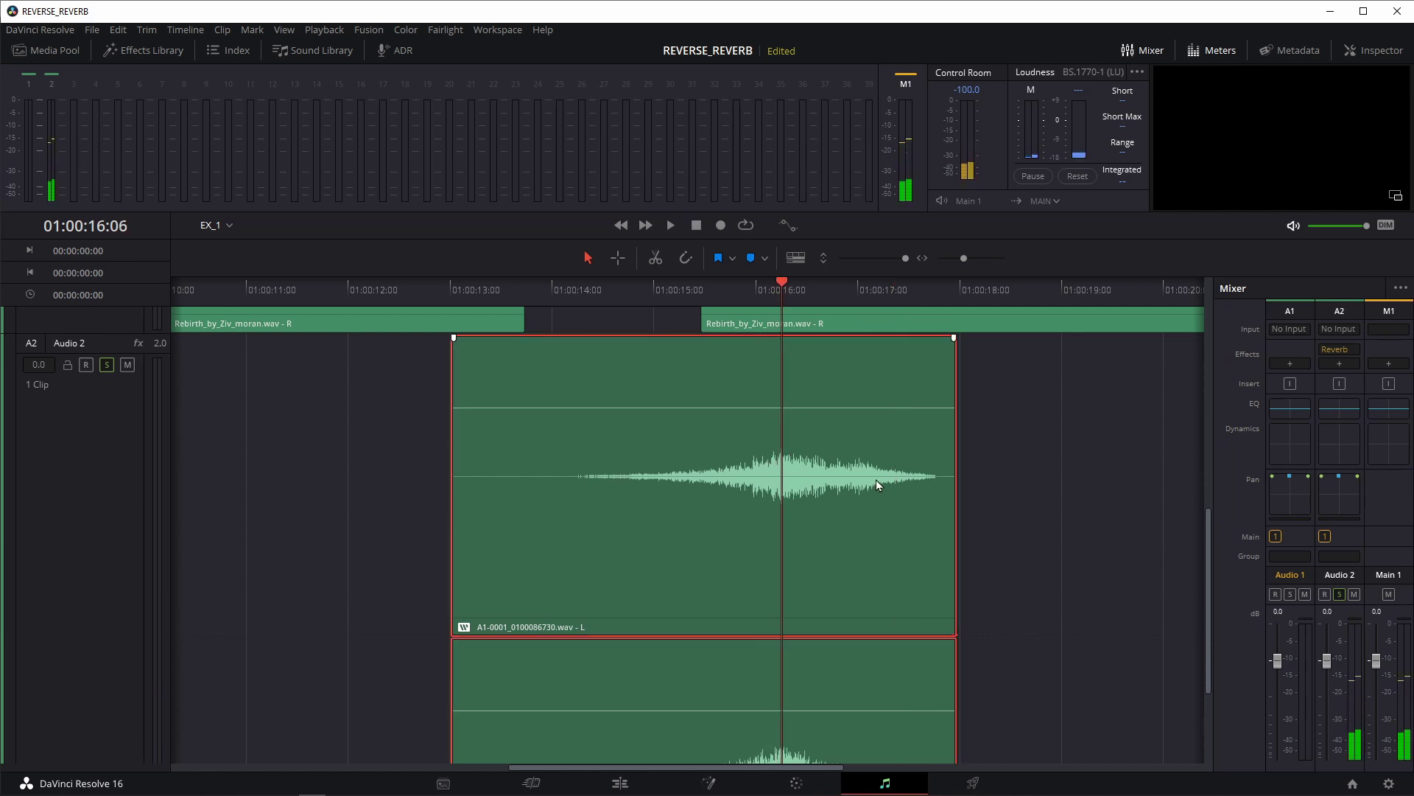
{"action": "scroll", "coordinate": [877, 480], "scroll_direction": "up", "scroll_amount": 10}
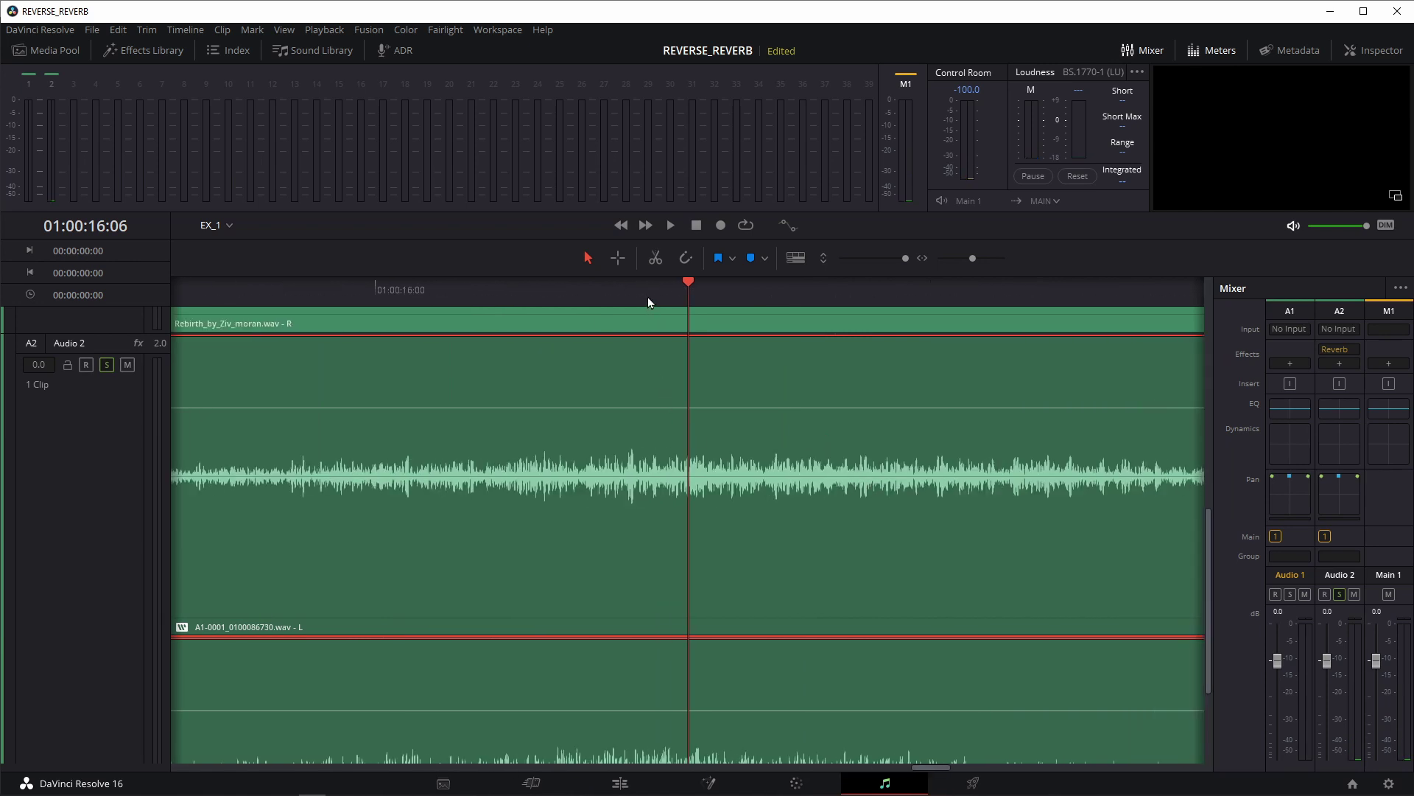
{"action": "left_click_drag", "start_coordinate": [647, 298], "coordinate": [633, 298]}
{"action": "scroll", "coordinate": [761, 472], "scroll_direction": "down", "scroll_amount": 1}
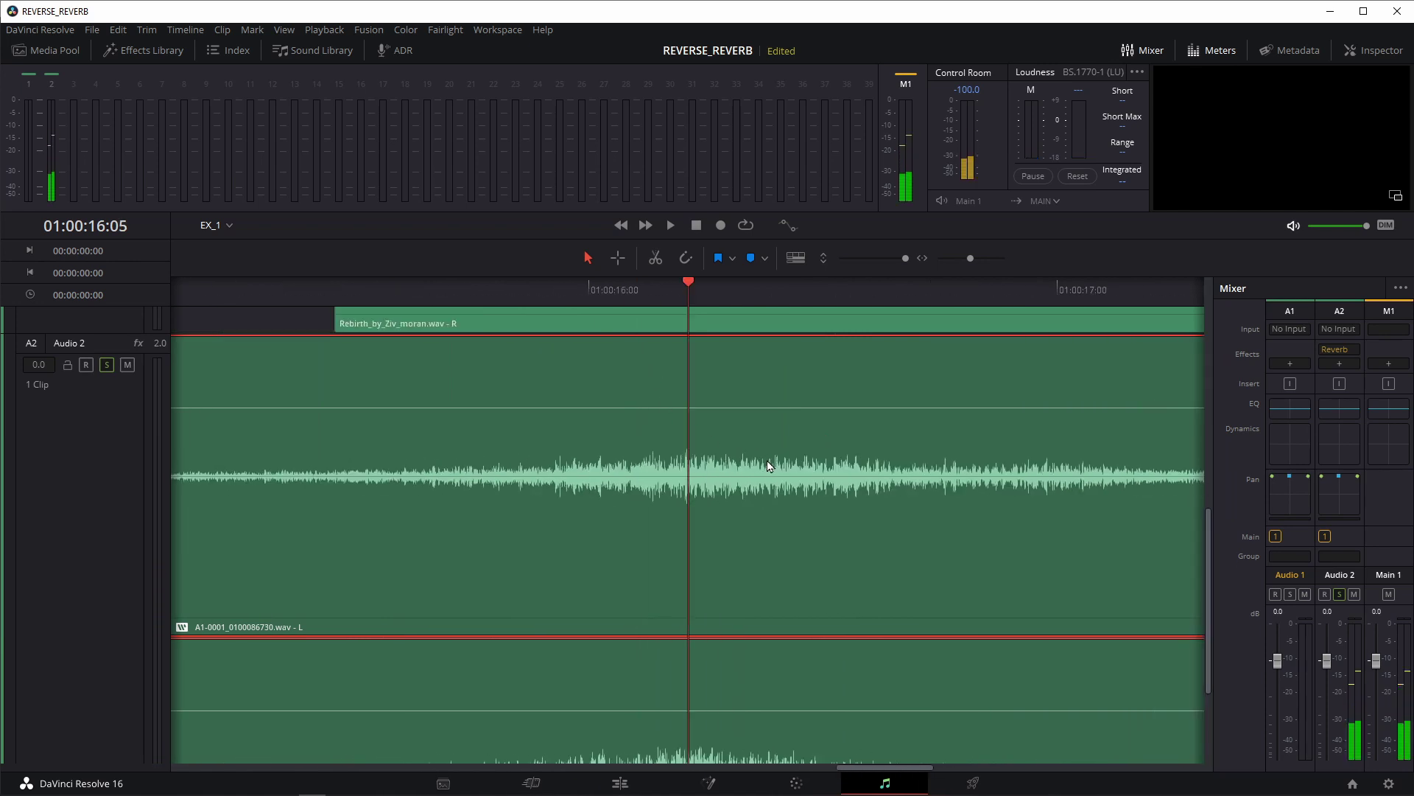
{"action": "scroll", "coordinate": [763, 486], "scroll_direction": "down", "scroll_amount": 2}
{"action": "scroll", "coordinate": [765, 500], "scroll_direction": "down", "scroll_amount": 2}
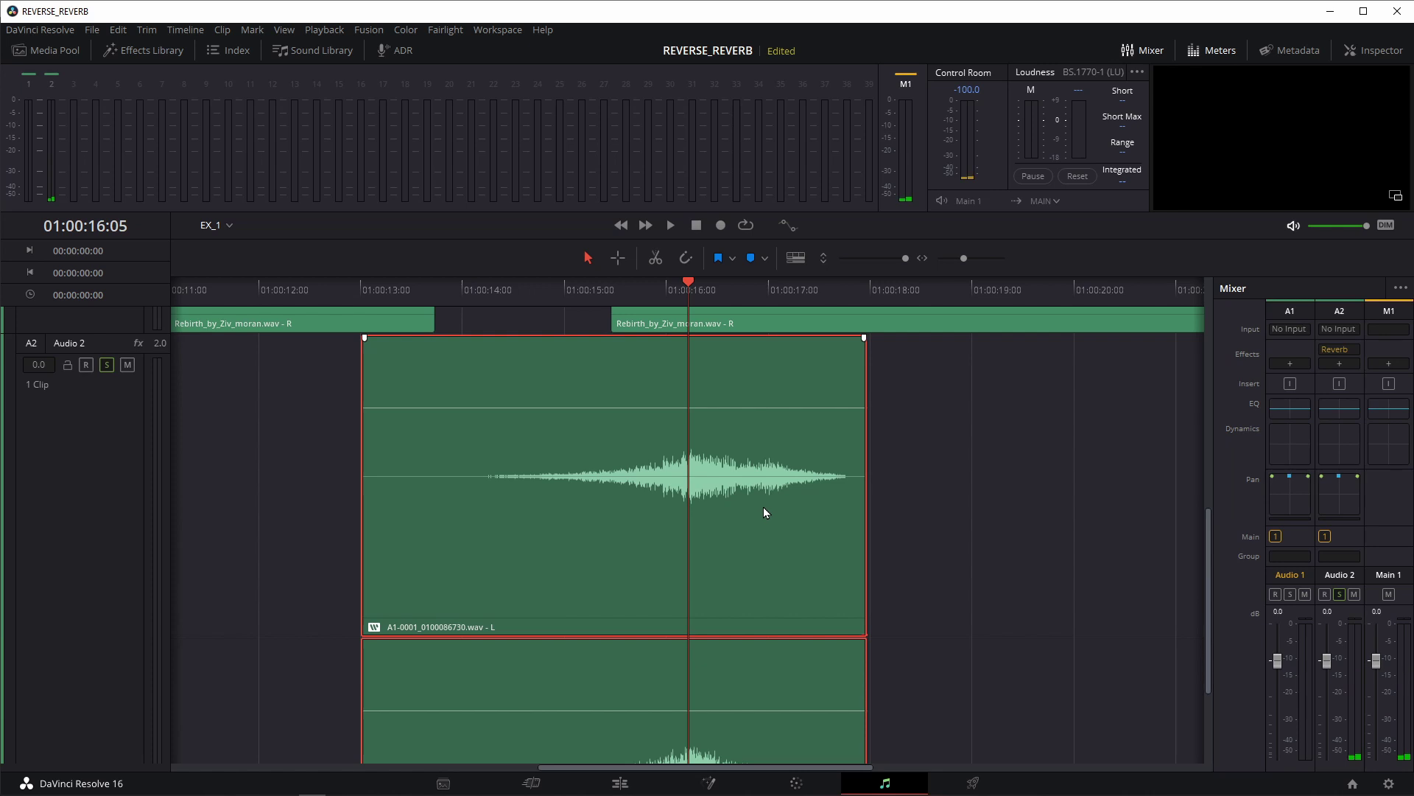
{"action": "key", "text": "ctrl+b"}
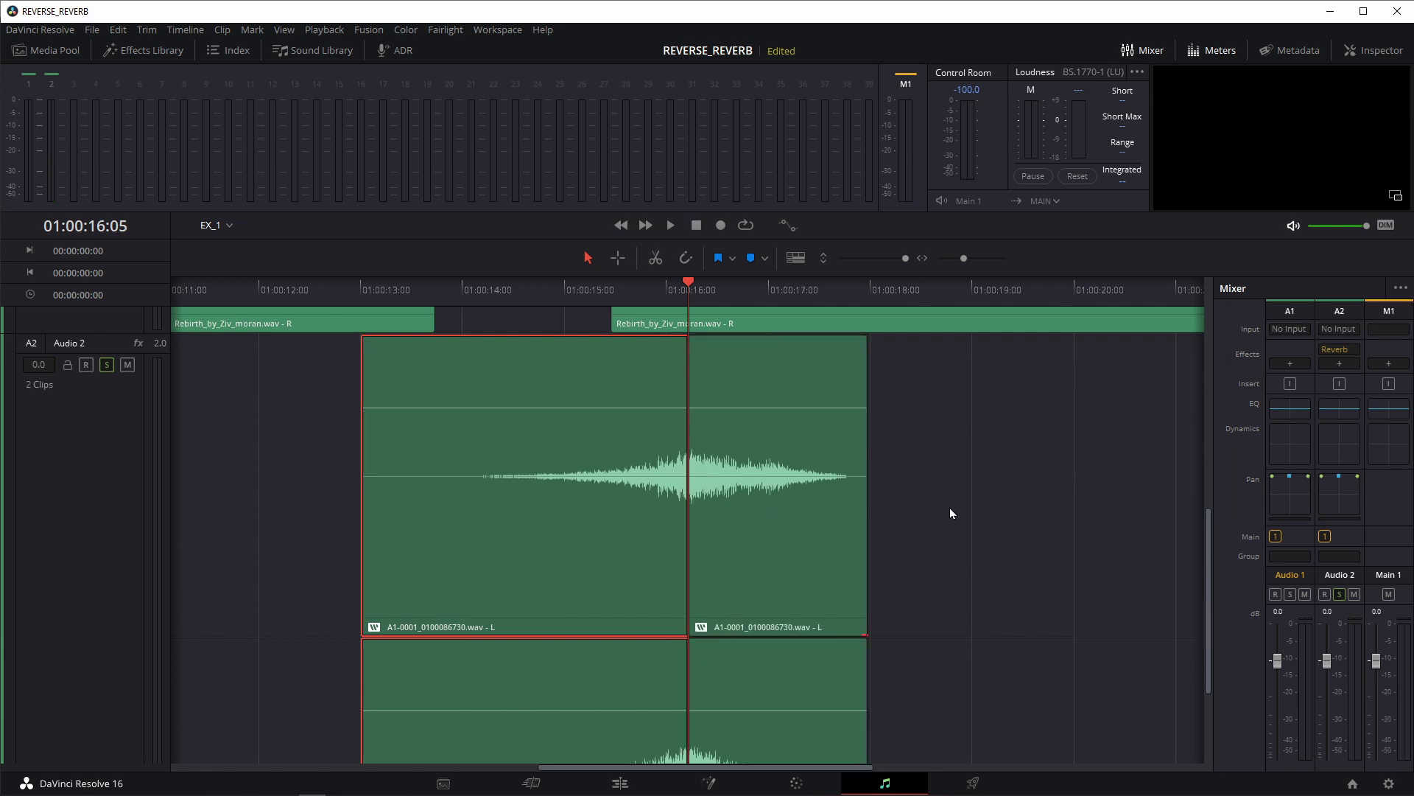
{"action": "scroll", "coordinate": [935, 506], "scroll_direction": "down", "scroll_amount": 3}
Delete the right piece of the split swell and the second Audio 1 music clip
{"action": "left_click", "coordinate": [789, 551]}
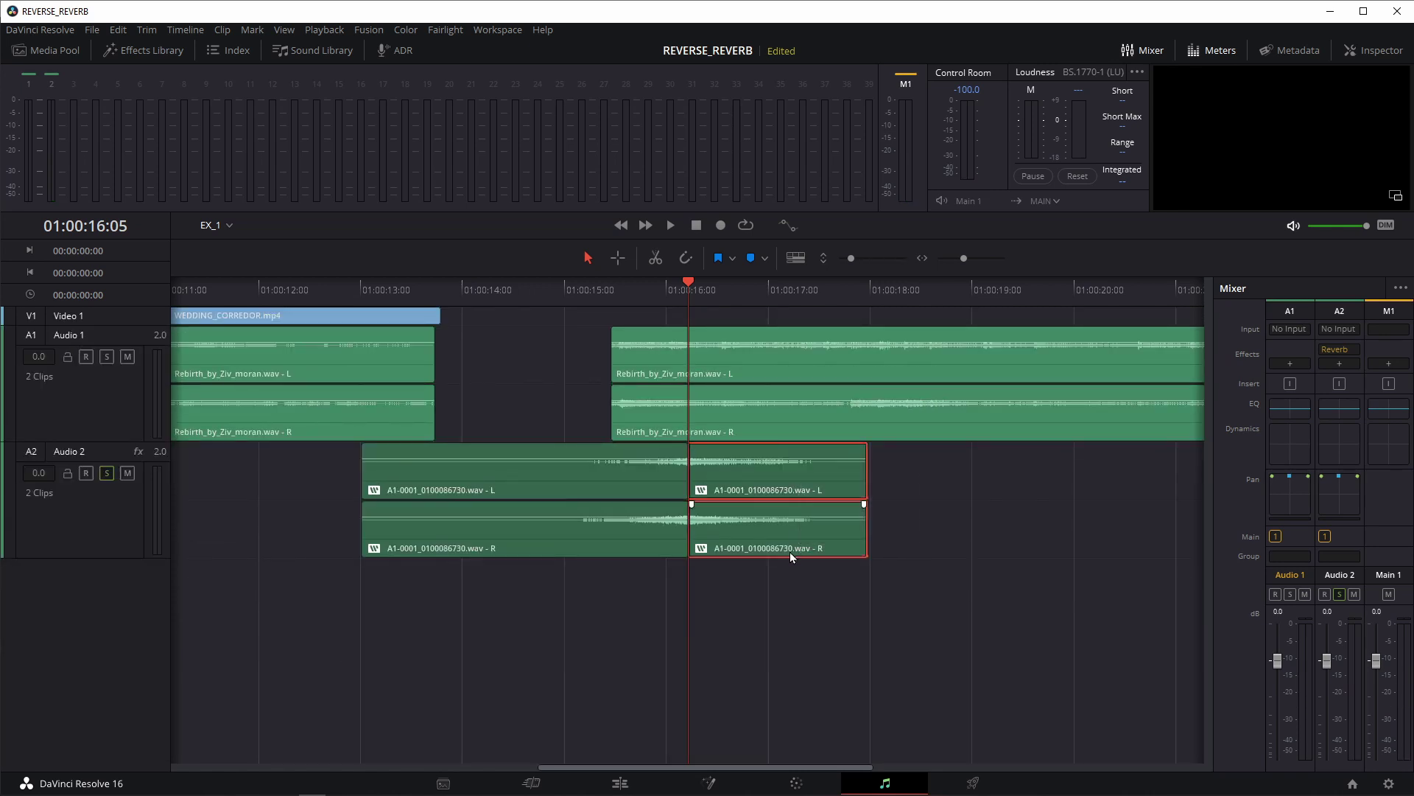
{"action": "left_click_drag", "start_coordinate": [775, 542], "coordinate": [904, 535]}
{"action": "key", "text": "Delete"}
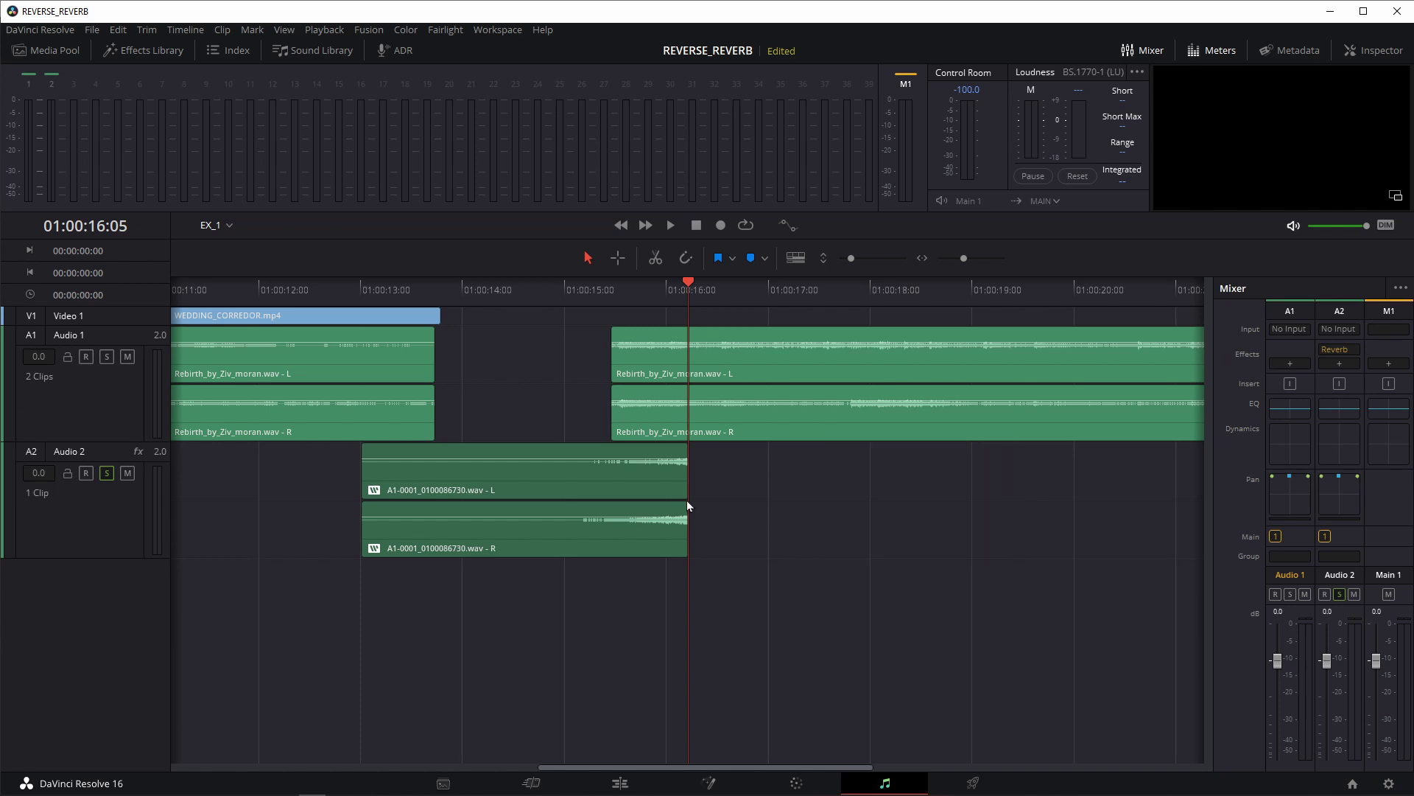
{"action": "scroll", "coordinate": [886, 473], "scroll_direction": "down", "scroll_amount": 3}
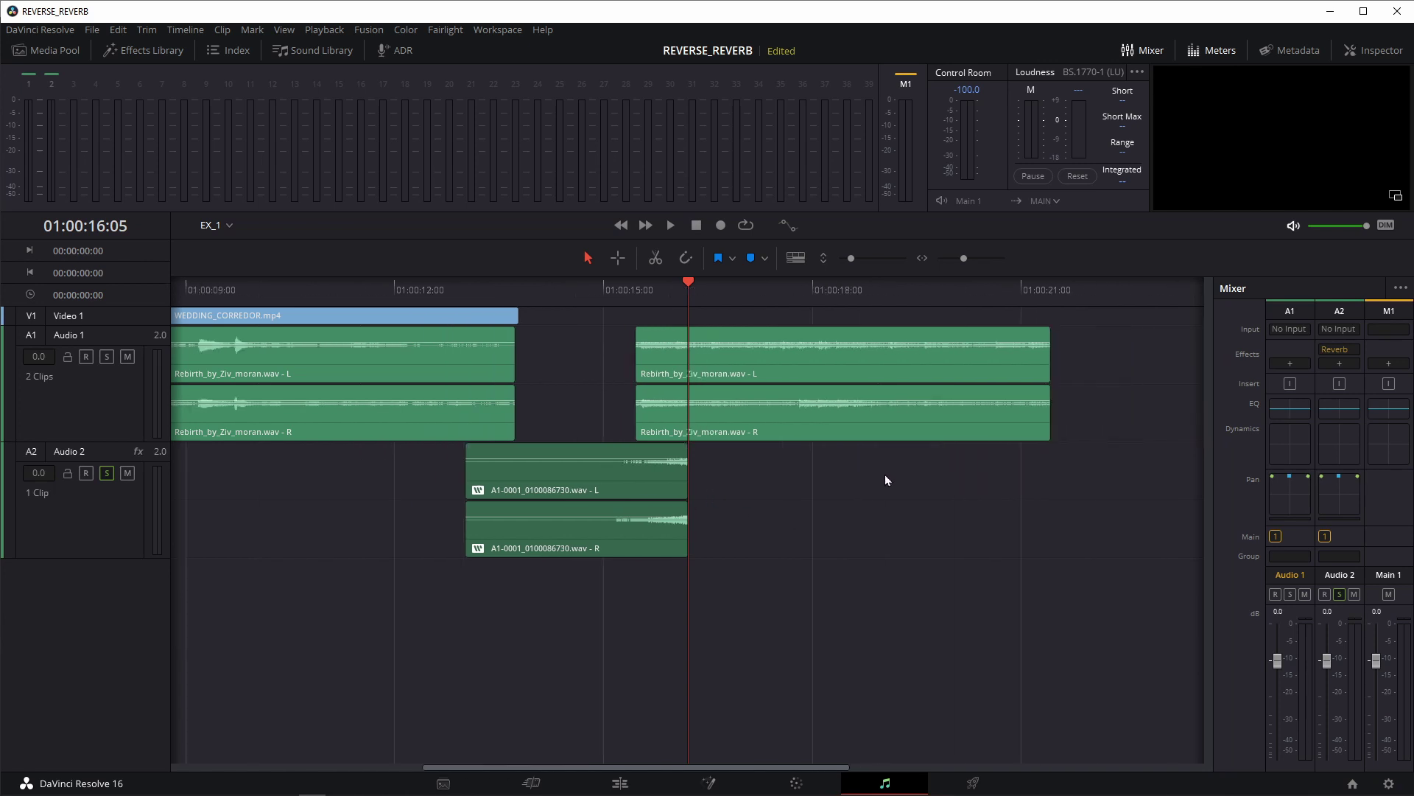
{"action": "left_click_drag", "start_coordinate": [806, 429], "coordinate": [905, 418]}
{"action": "key", "text": "Delete"}
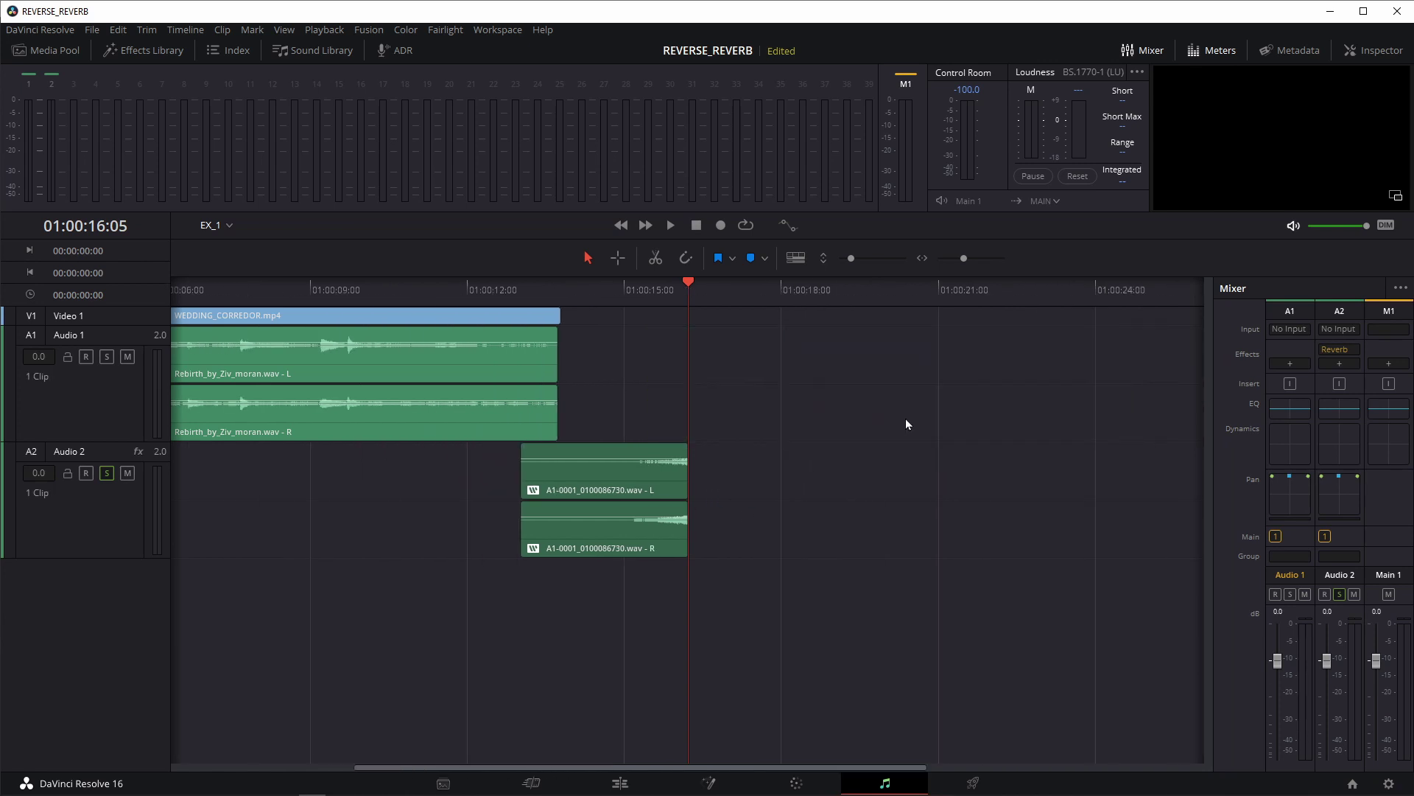
With snapping on, slide the swell to end at the 01:00:13:17 cut and extend Audio 1 past it
{"action": "left_click", "coordinate": [631, 492]}
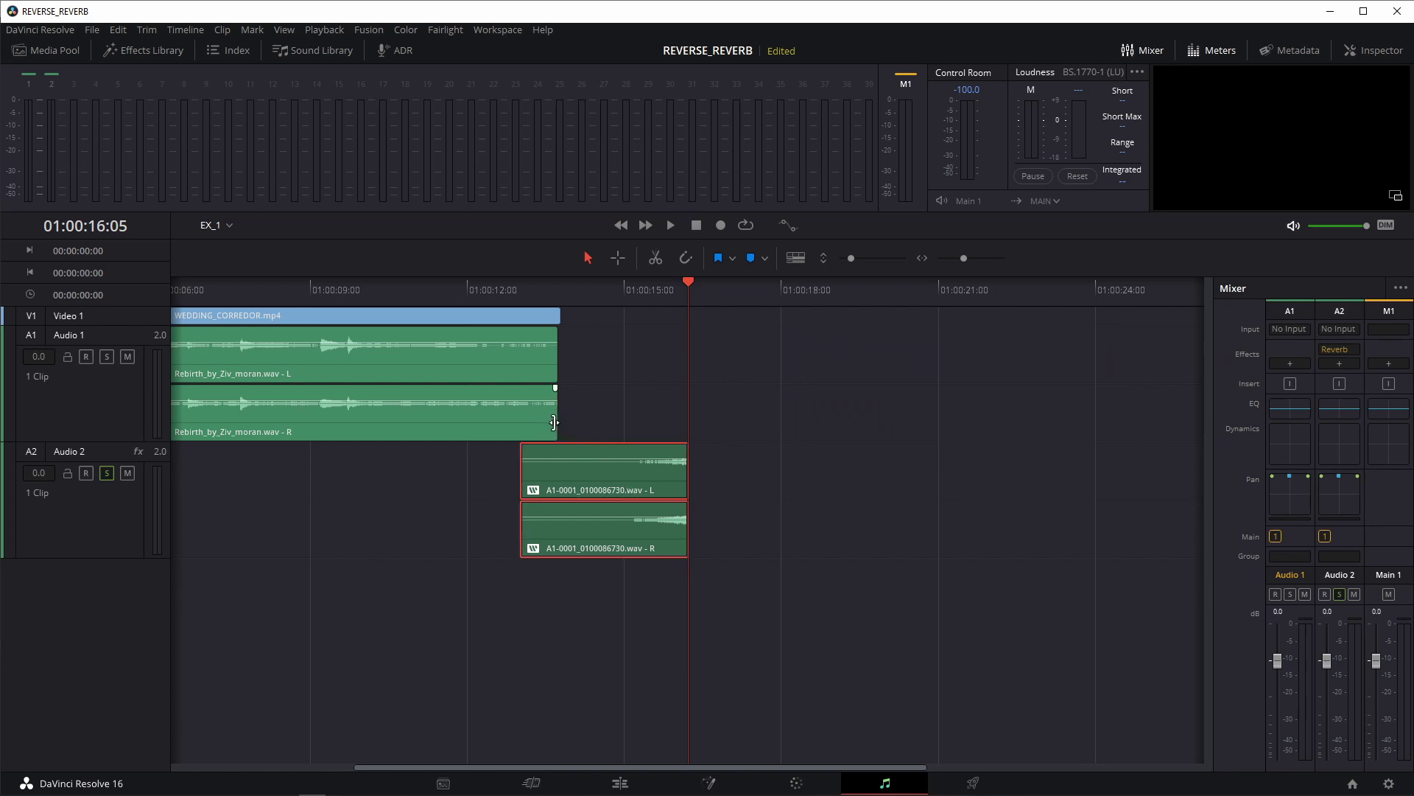
{"action": "mouse_move", "coordinate": [558, 425]}
{"action": "left_click", "coordinate": [554, 289]}
{"action": "left_click", "coordinate": [686, 258]}
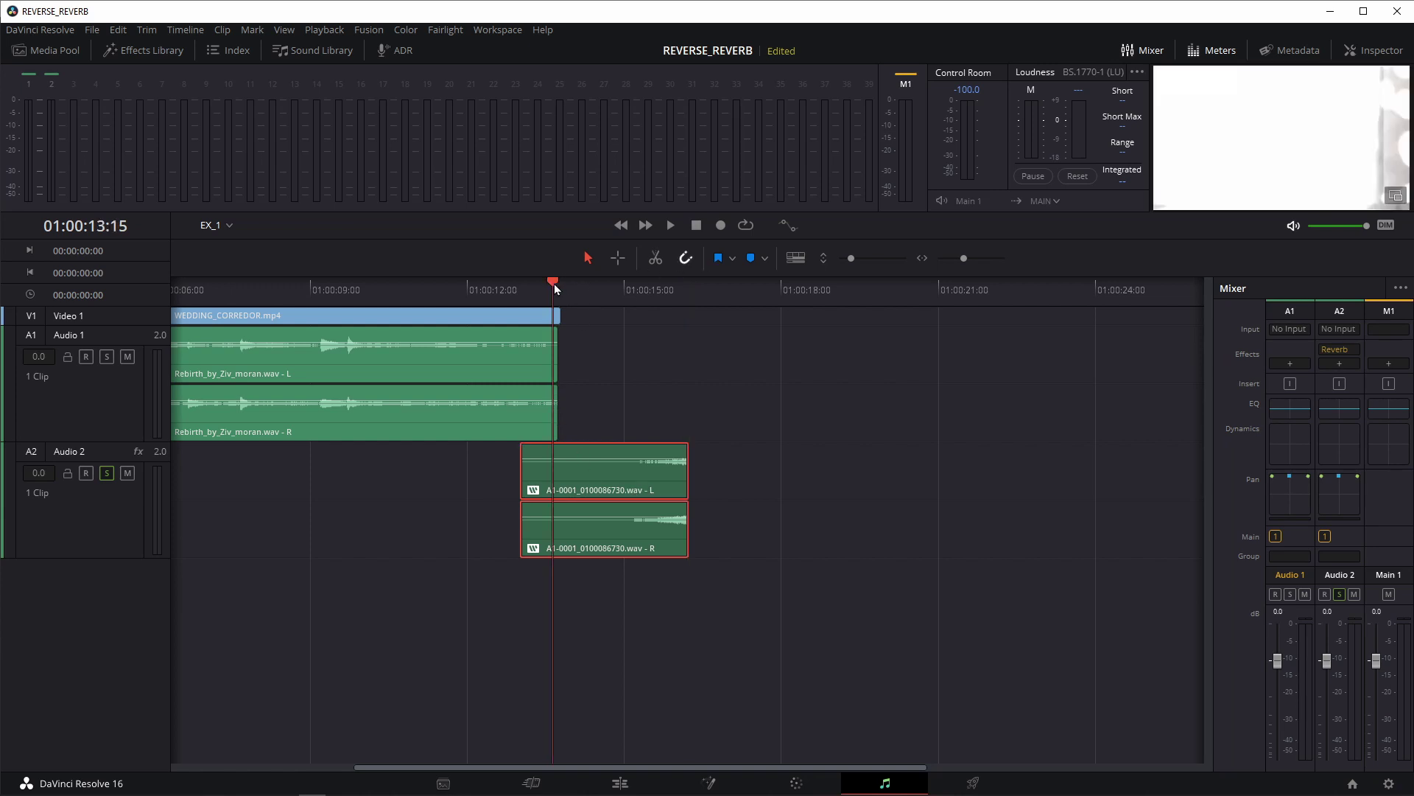
{"action": "left_click", "coordinate": [554, 285]}
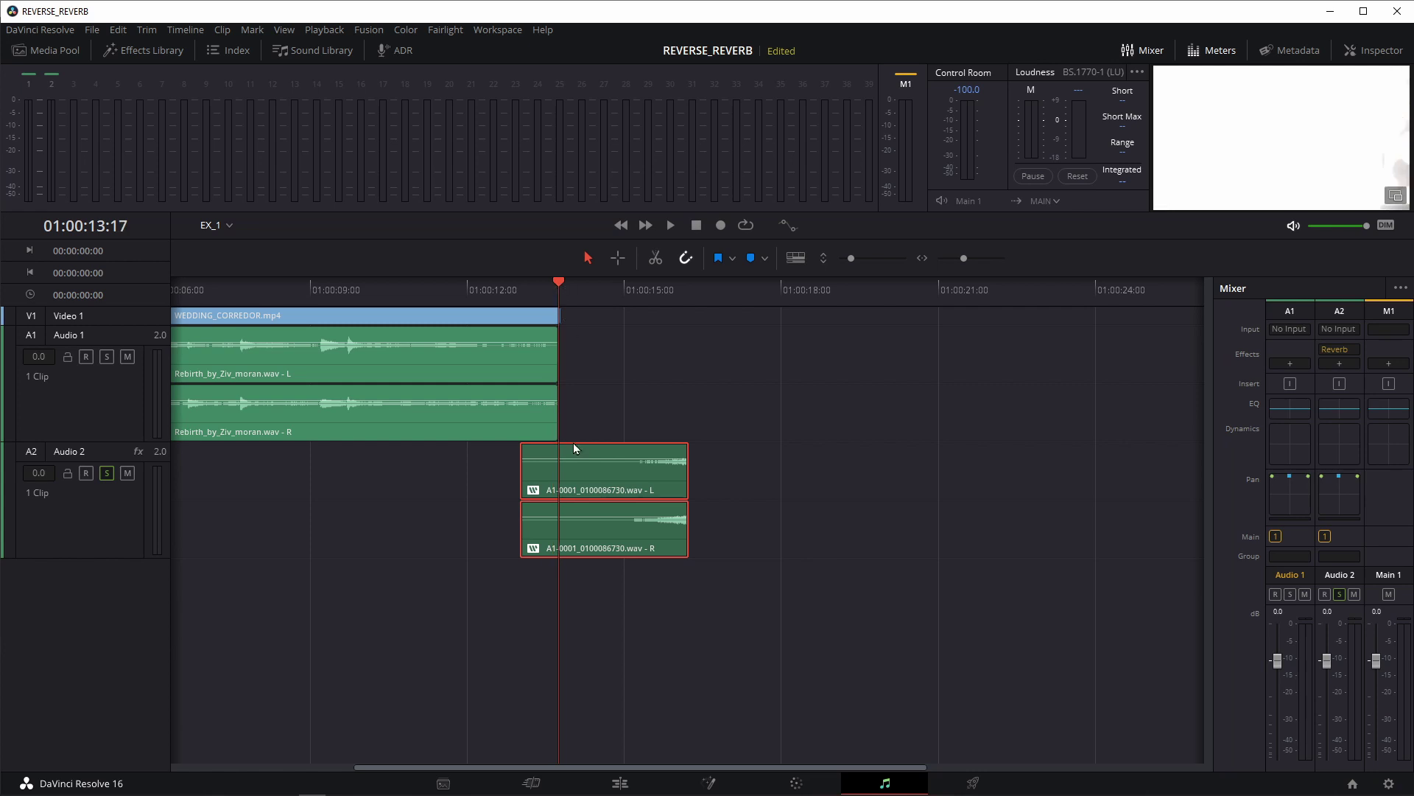
{"action": "left_click_drag", "start_coordinate": [646, 542], "coordinate": [521, 546]}
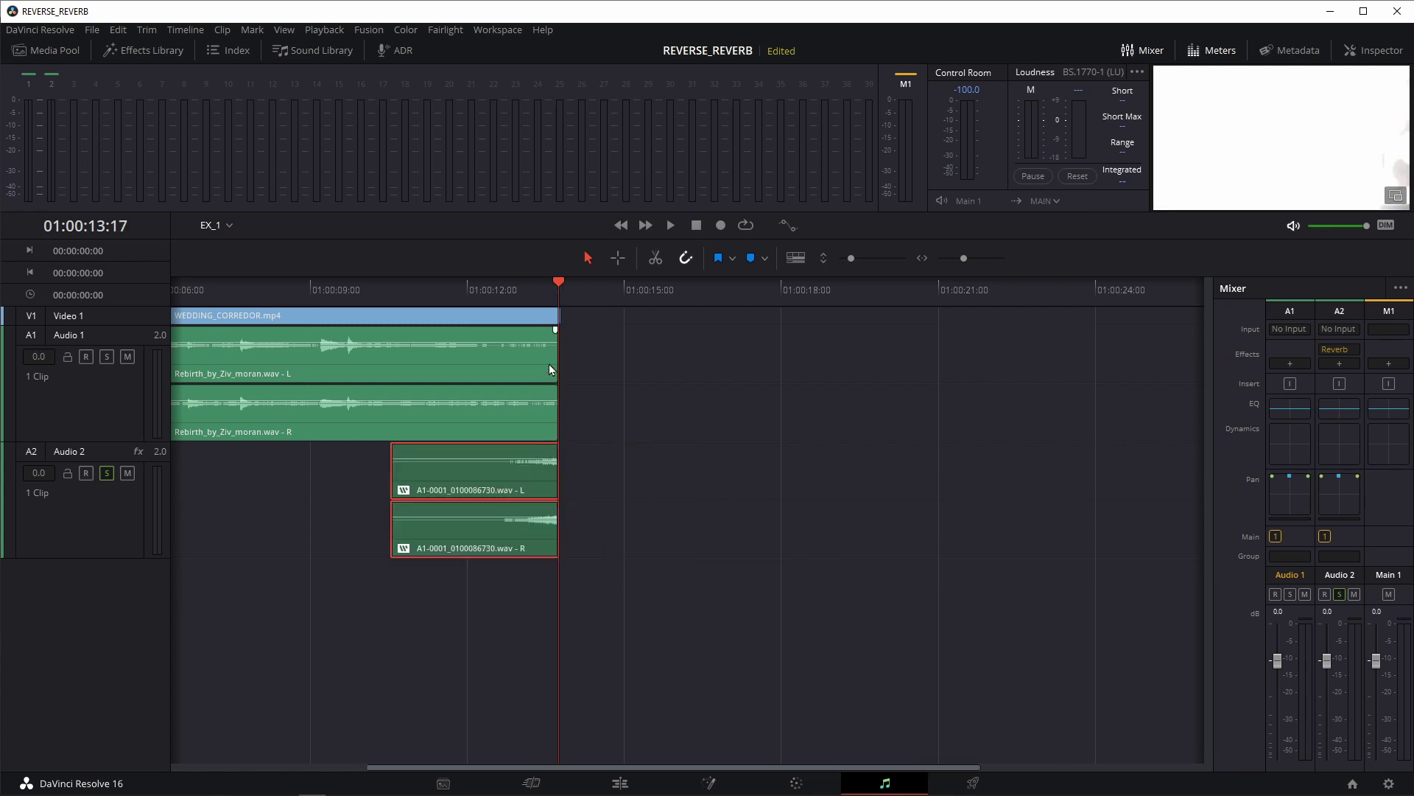
{"action": "left_click_drag", "start_coordinate": [553, 365], "coordinate": [1008, 371]}
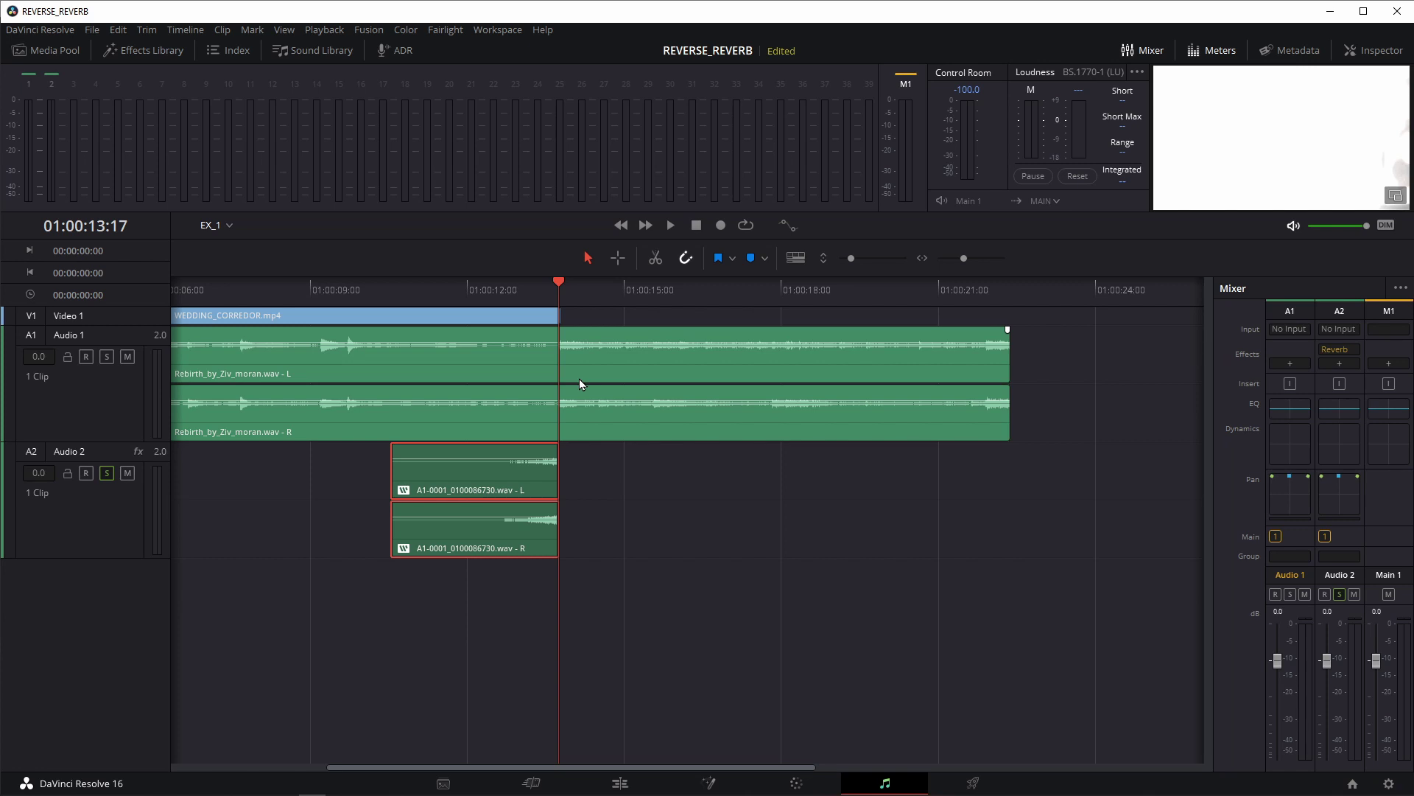
{"action": "left_click", "coordinate": [631, 779]}
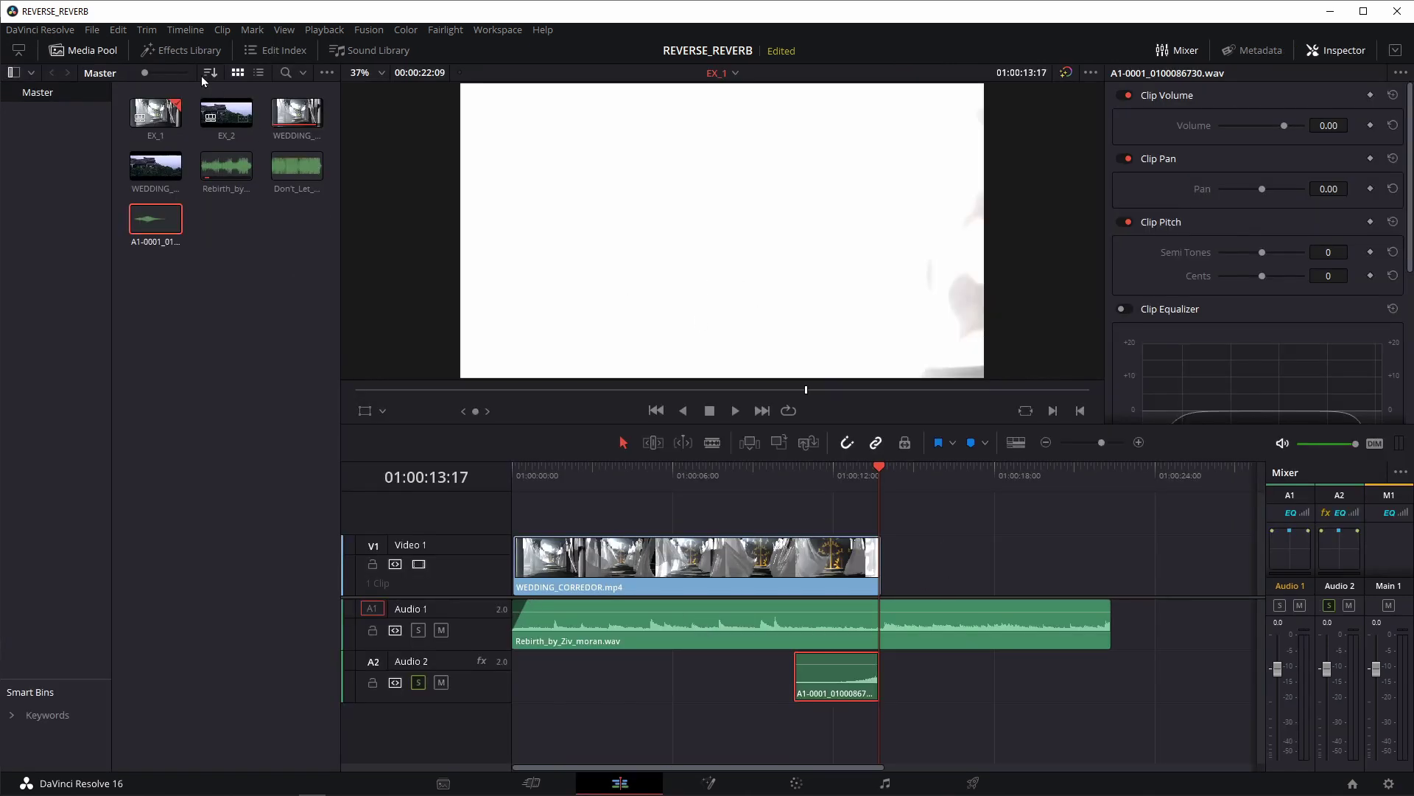
Hide the media pool, unsolo Audio 2 and preview the timeline from 01:00:08:21
{"action": "left_click", "coordinate": [84, 52]}
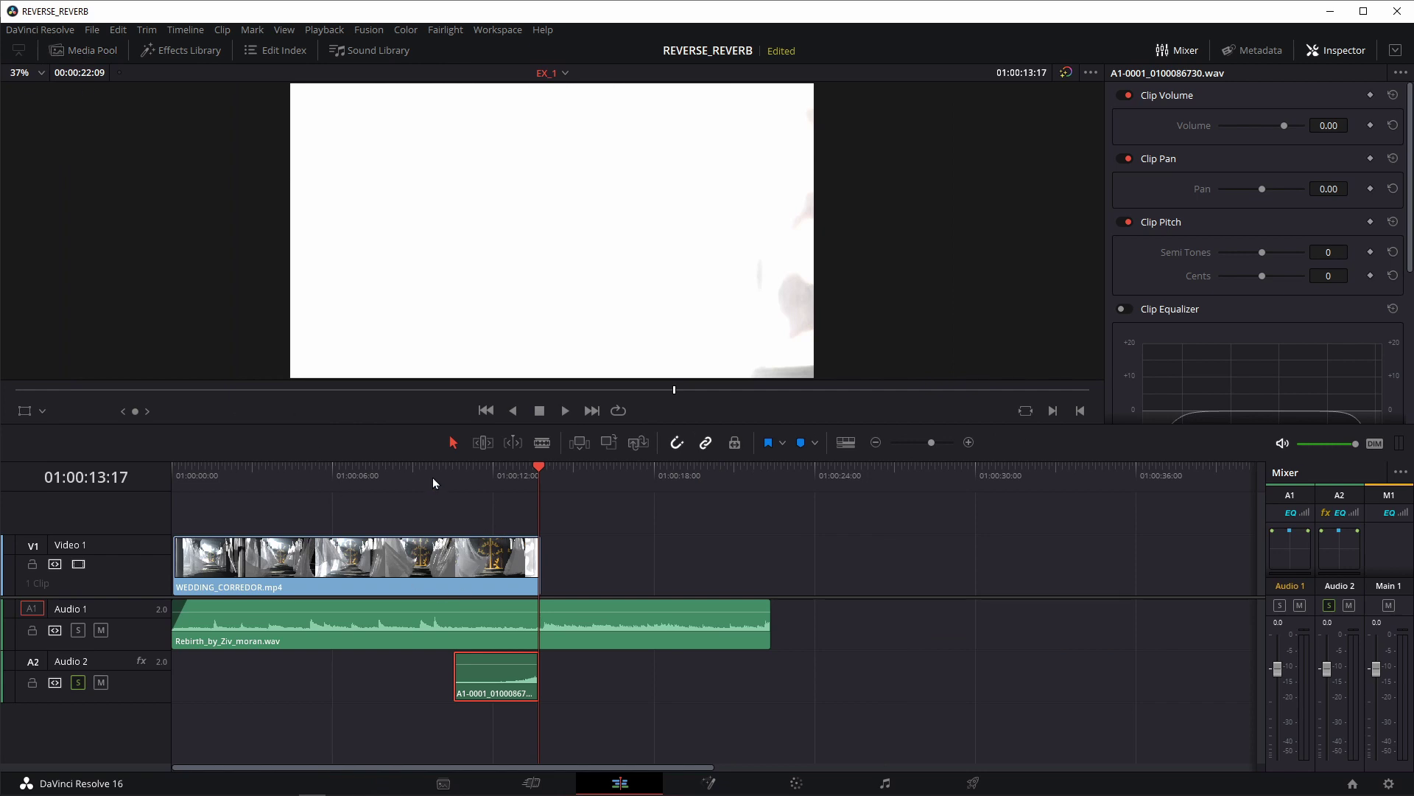
{"action": "left_click", "coordinate": [408, 478]}
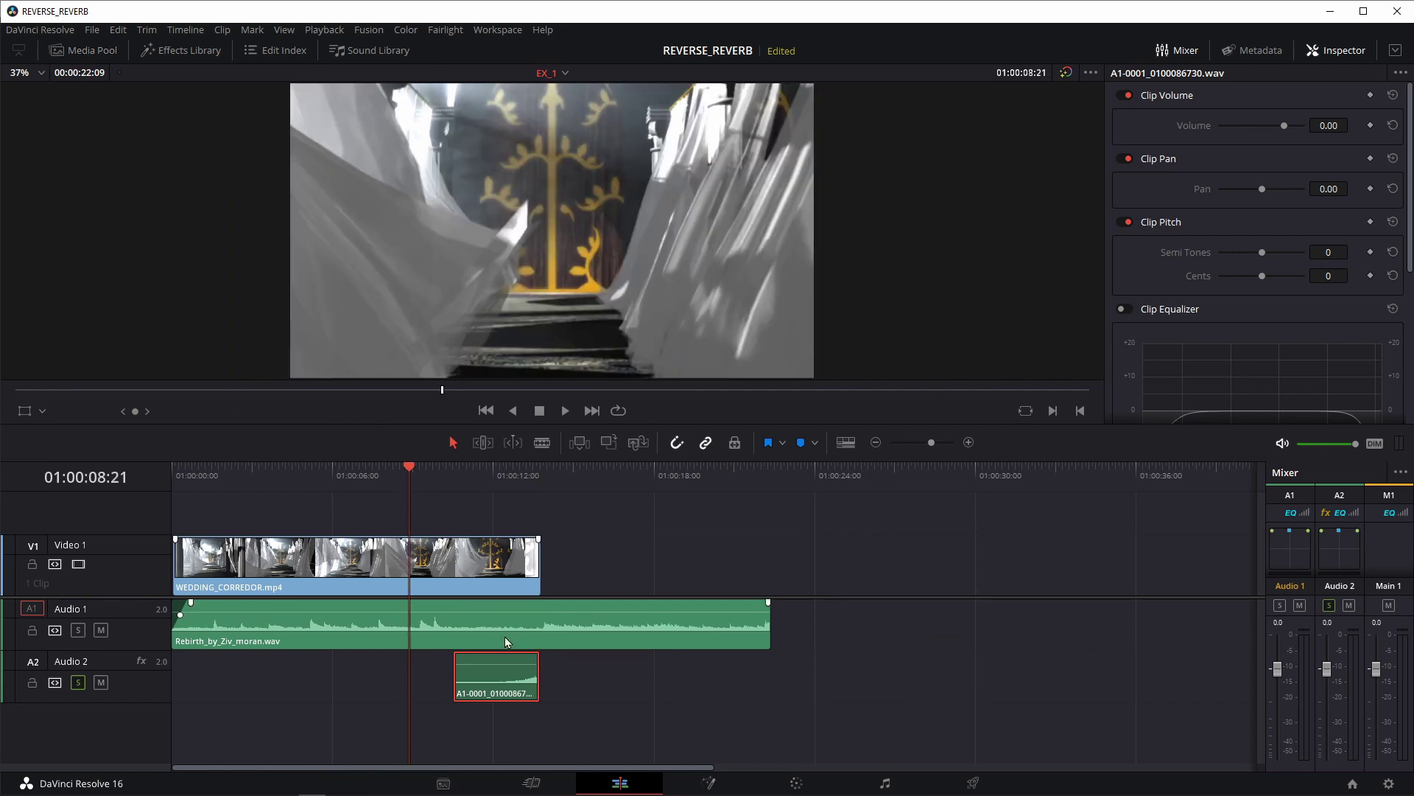
{"action": "key", "text": "space"}
{"action": "key", "text": "space"}
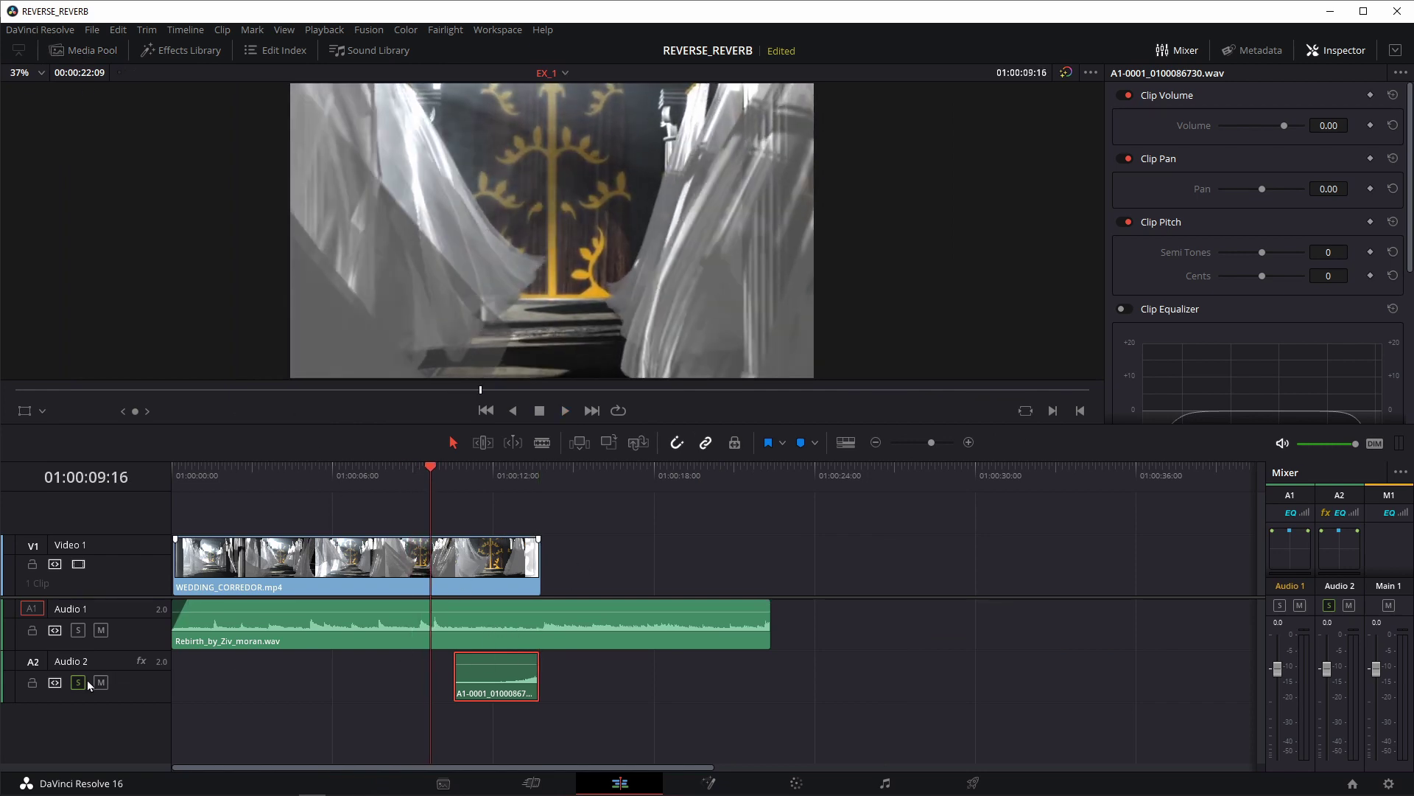
{"action": "left_click", "coordinate": [78, 683]}
{"action": "key", "text": "space"}
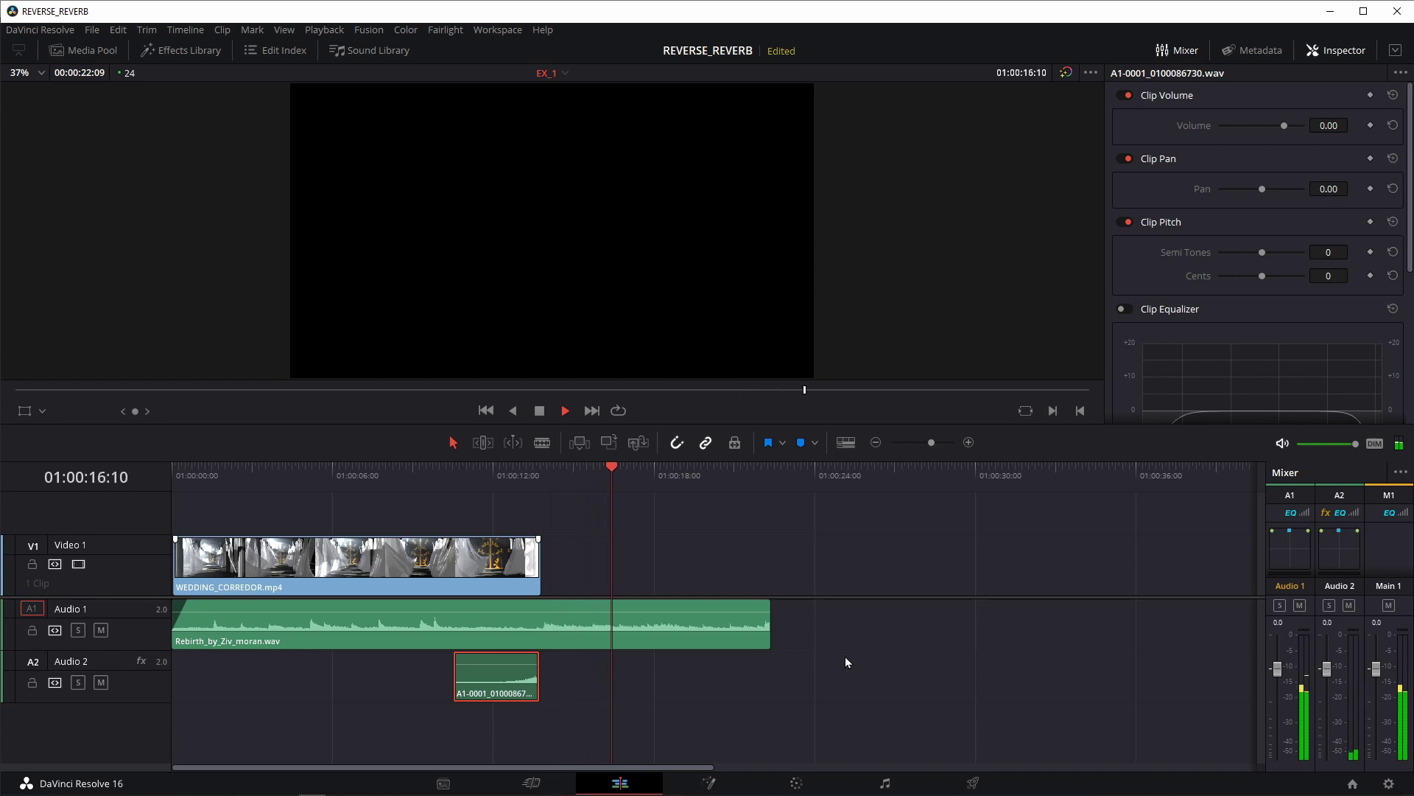
{"action": "key", "text": "space"}
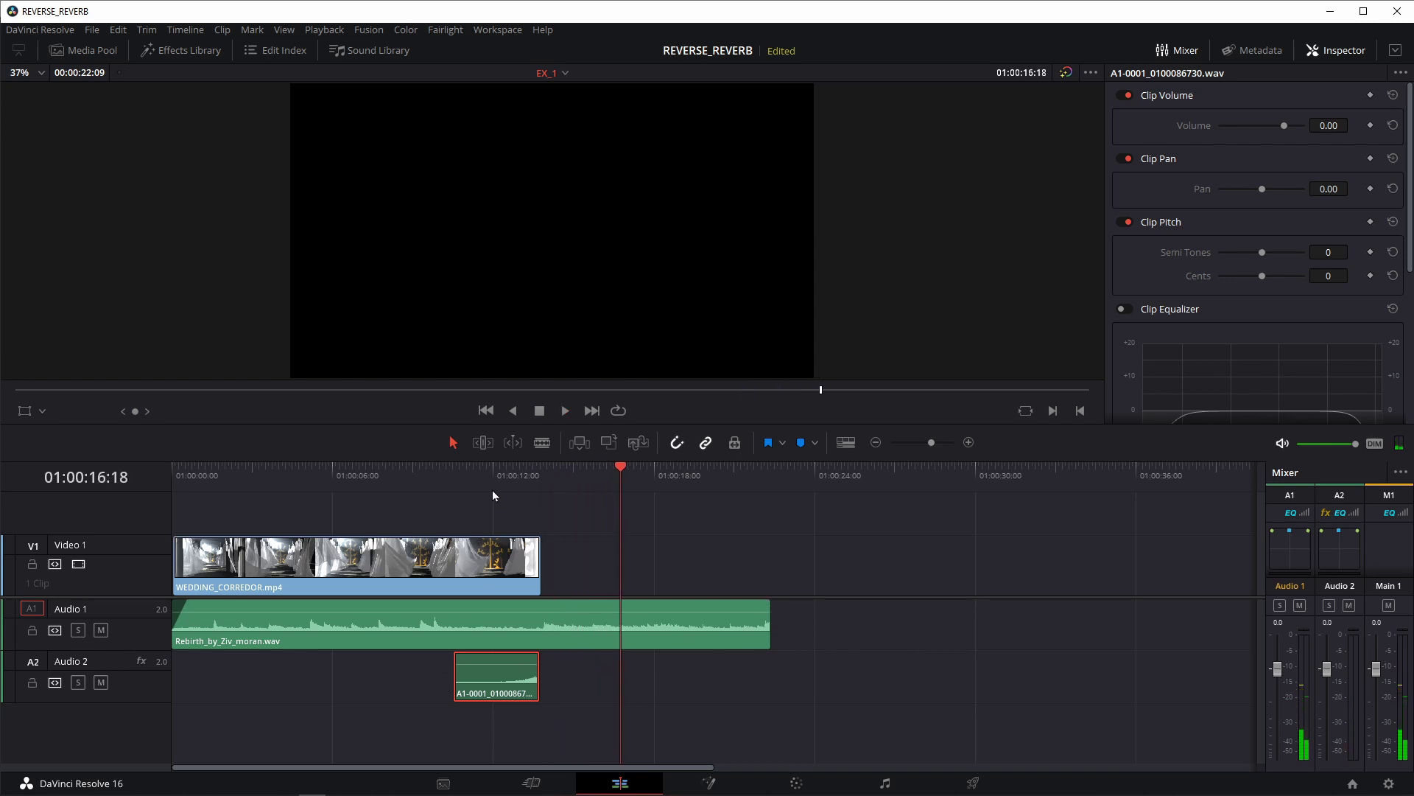
Trim the swell clip's start later, around 01:00:11:18
{"action": "left_click", "coordinate": [492, 494]}
{"action": "key", "text": "j"}
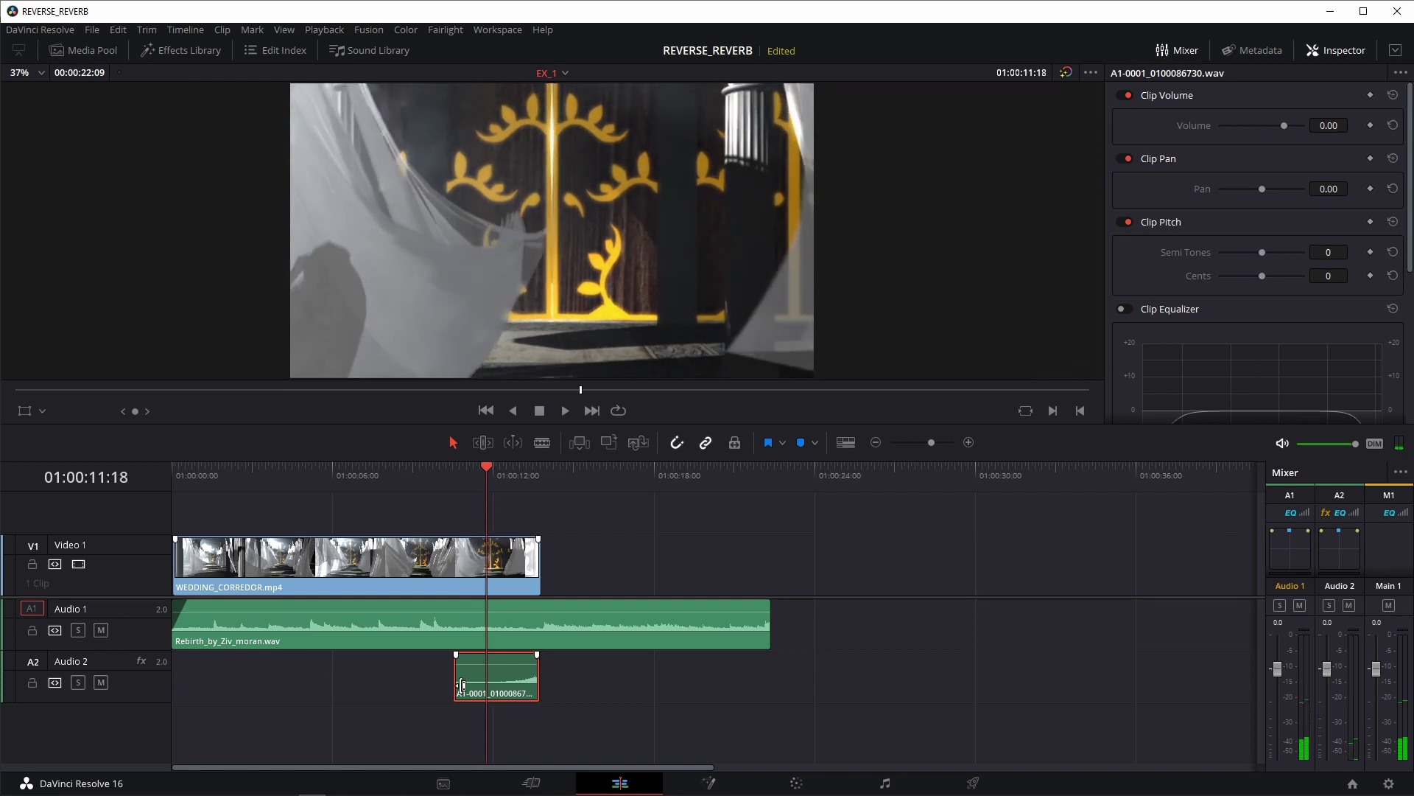
{"action": "left_click_drag", "start_coordinate": [456, 689], "coordinate": [489, 691]}
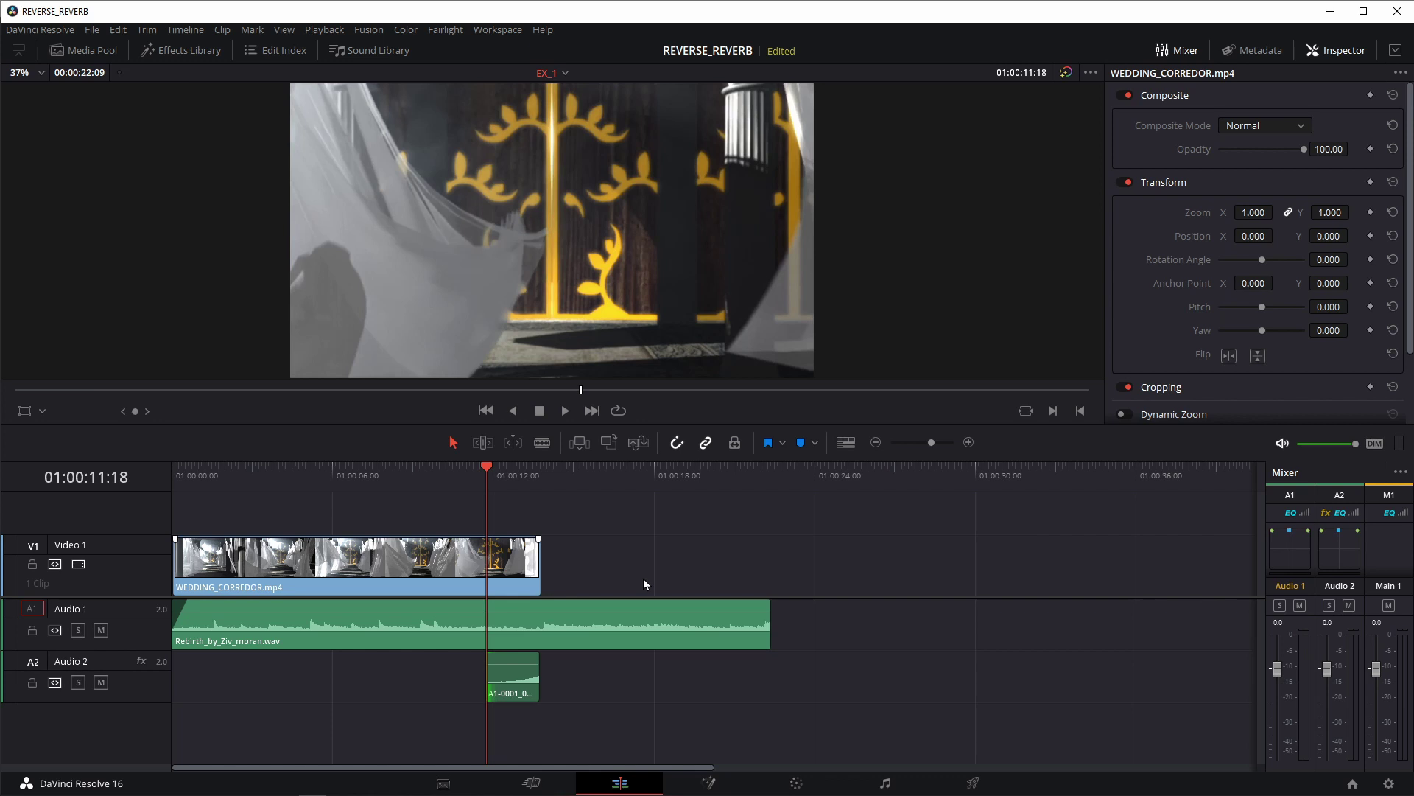
Play EX_1 from the start and raise the Audio 2 track level to +4.8 dB
{"action": "key", "text": "Home"}
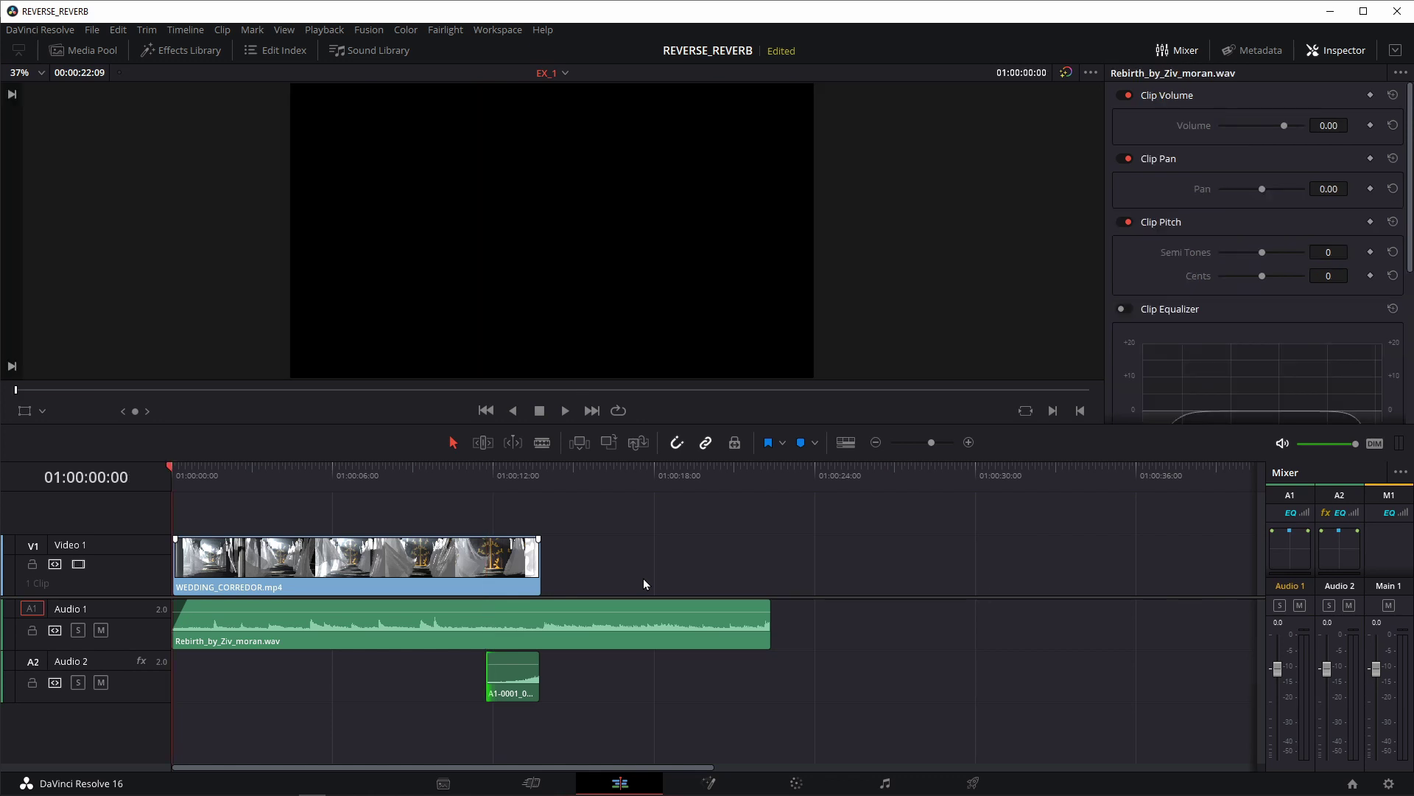
{"action": "key", "text": "space"}
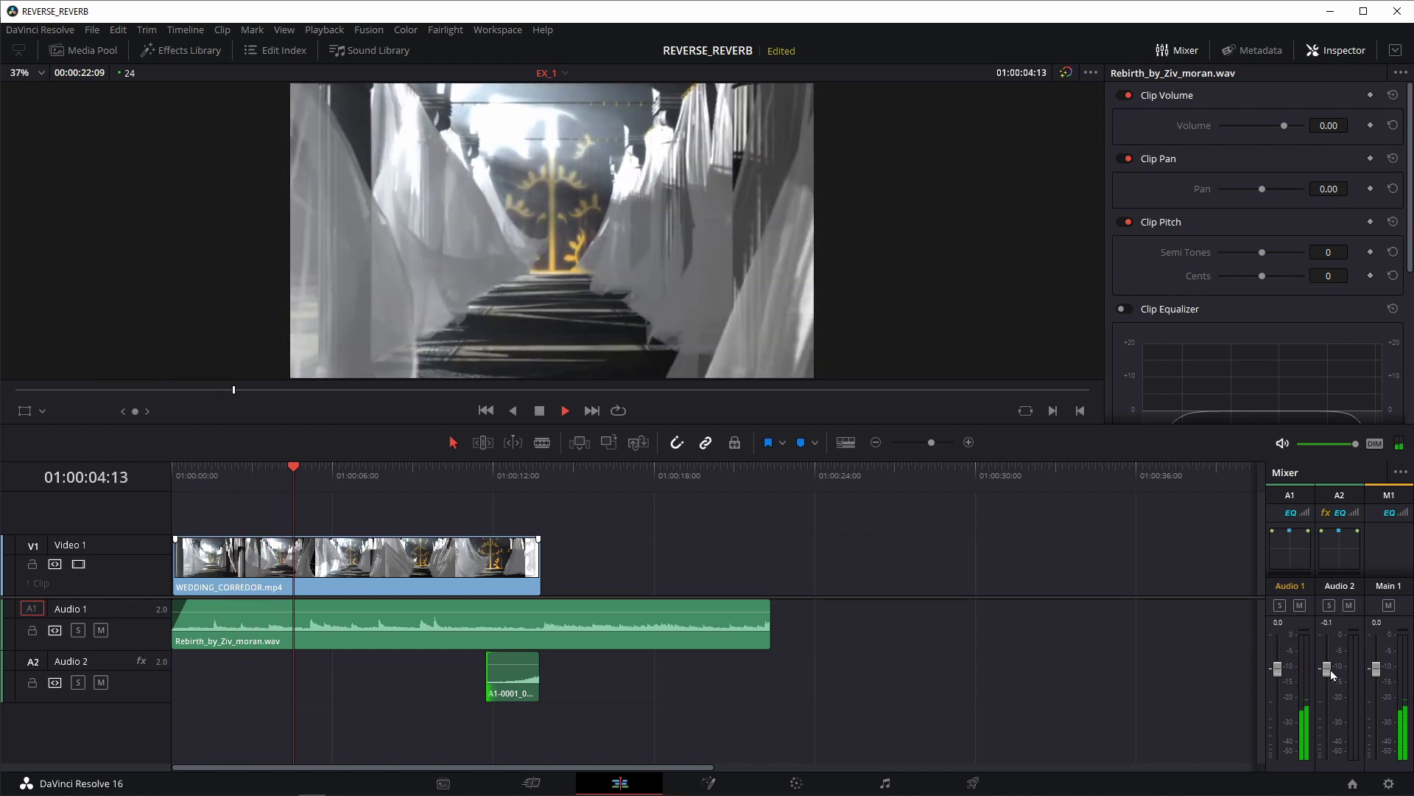
{"action": "left_click_drag", "start_coordinate": [1327, 671], "coordinate": [1331, 657]}
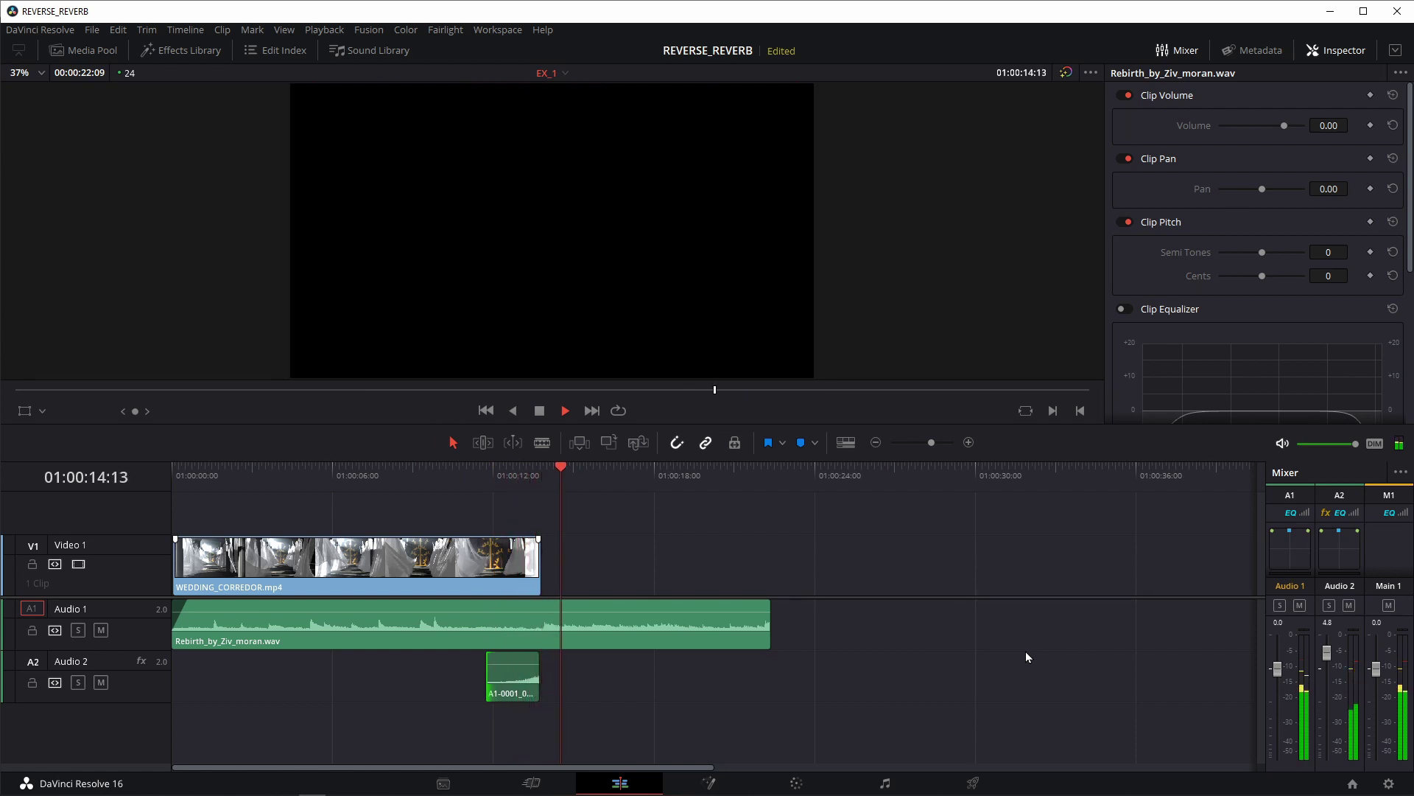
{"action": "key", "text": "space"}
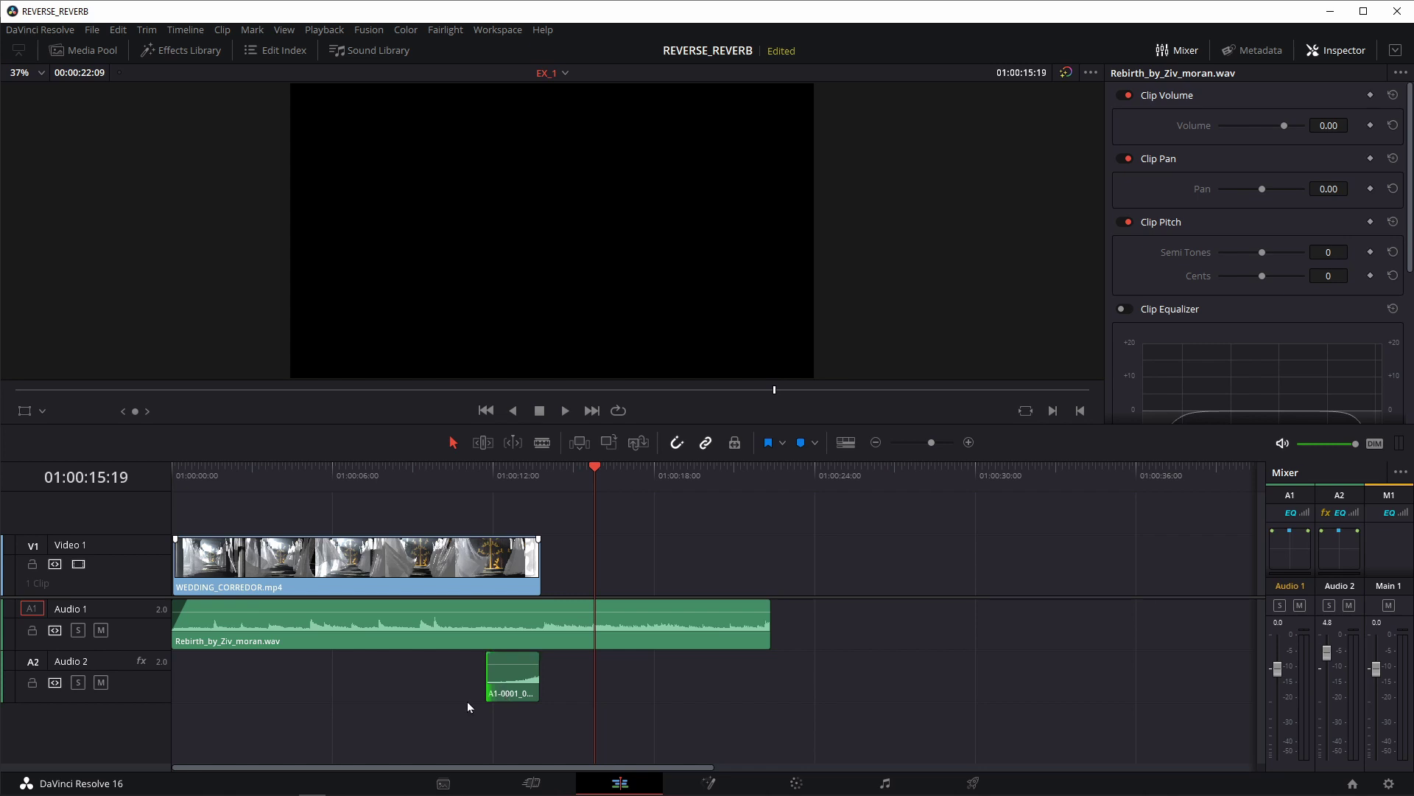
{"action": "left_click", "coordinate": [565, 74]}
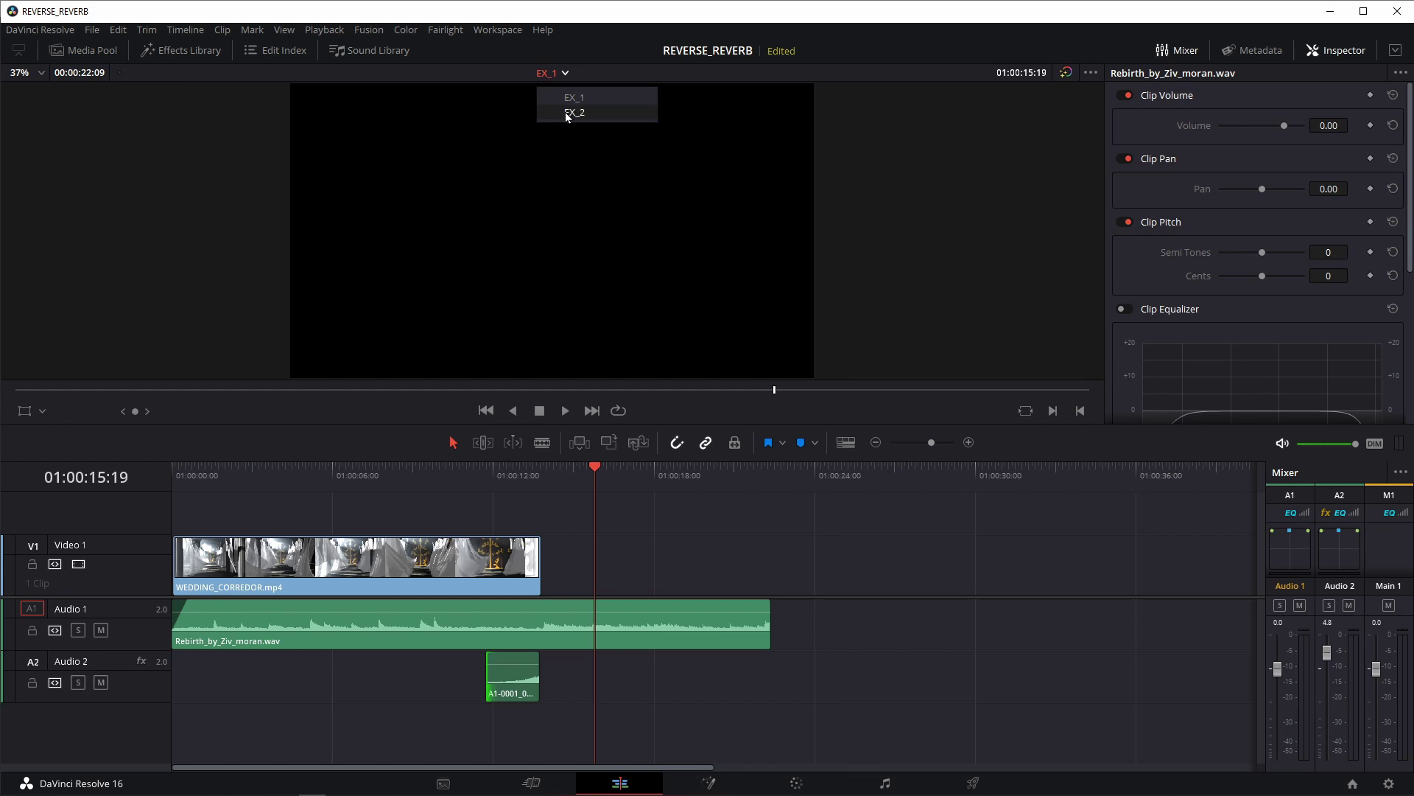
Switch to the EX_2 timeline and preview WEDDING_RESORT.mp4 with its music
{"action": "left_click", "coordinate": [564, 112]}
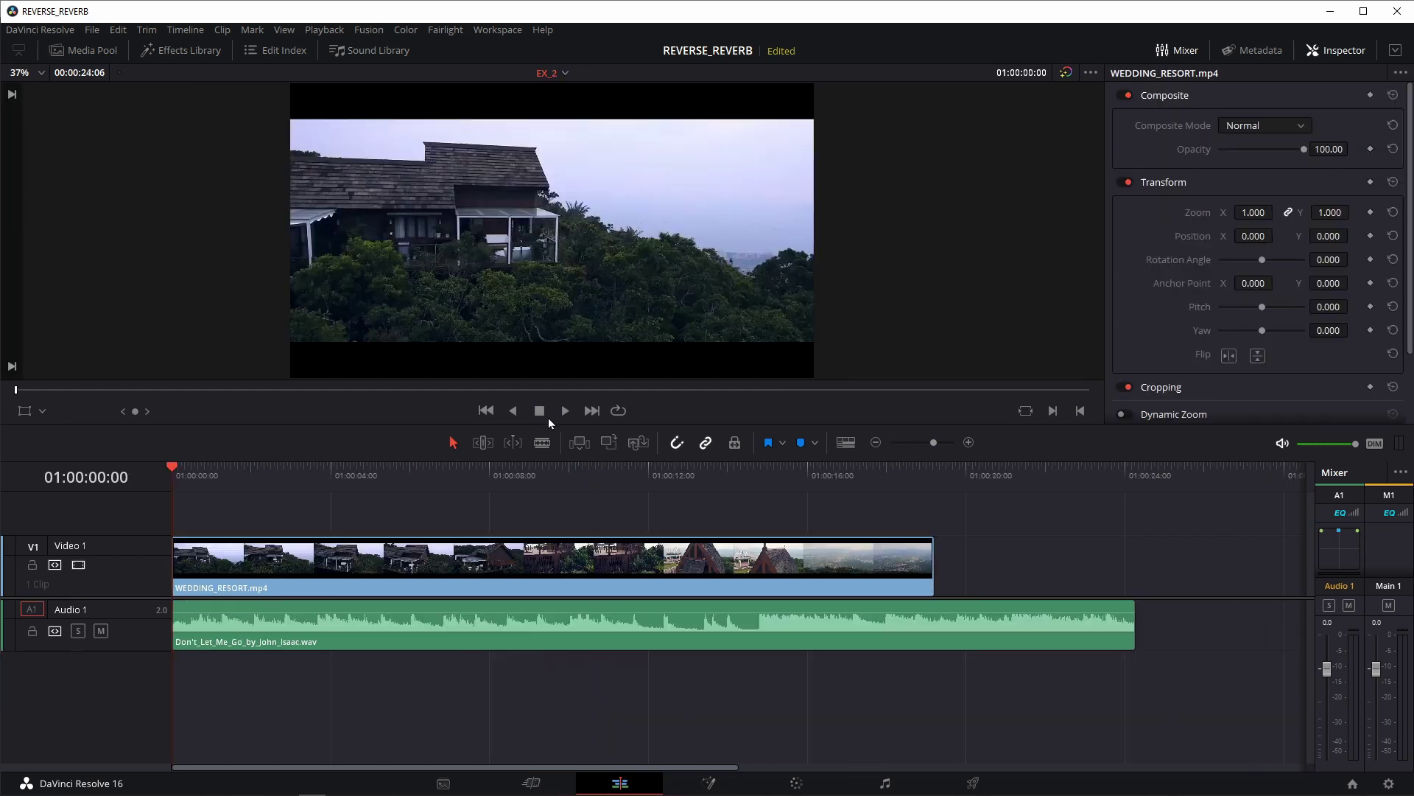
{"action": "mouse_move", "coordinate": [590, 573]}
{"action": "key", "text": "space"}
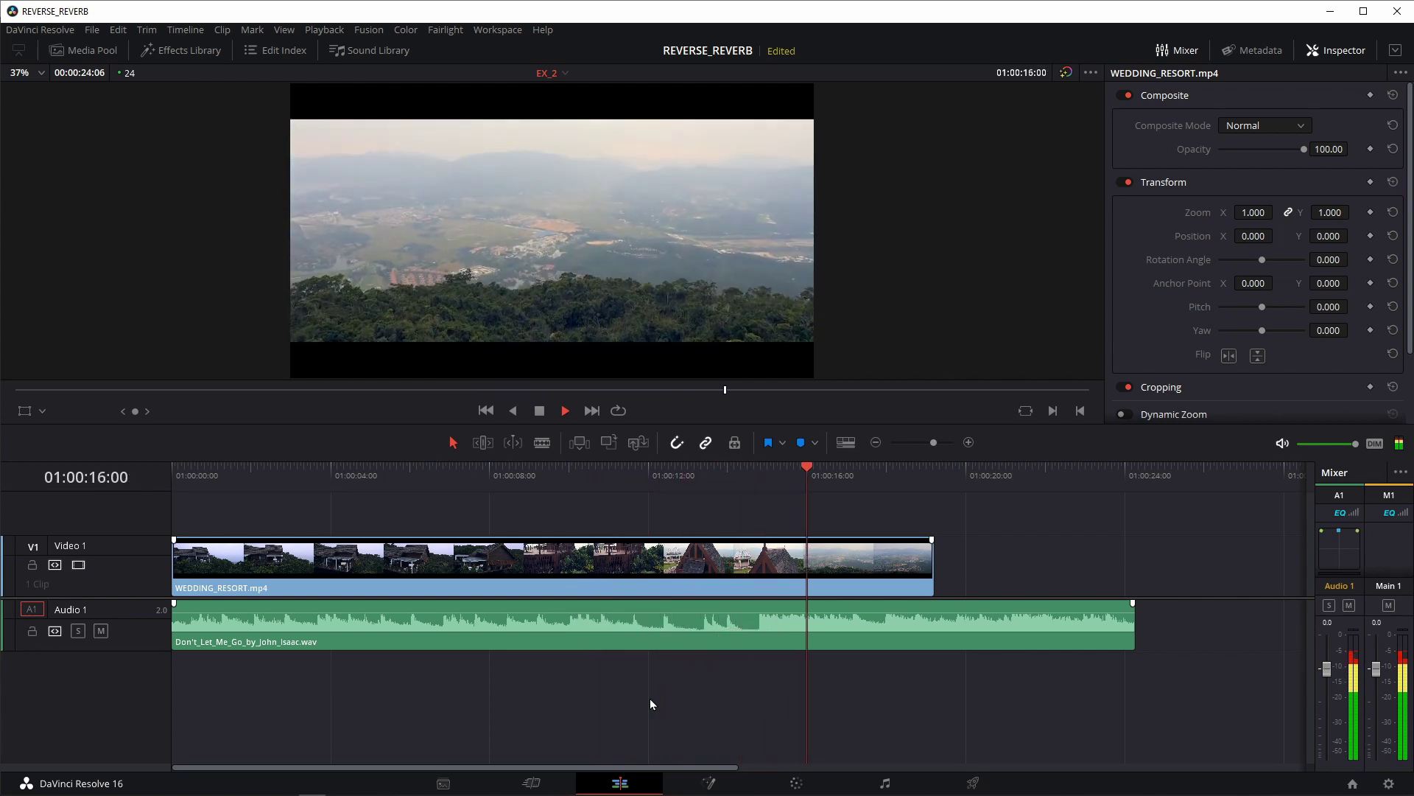
{"action": "key", "text": "space"}
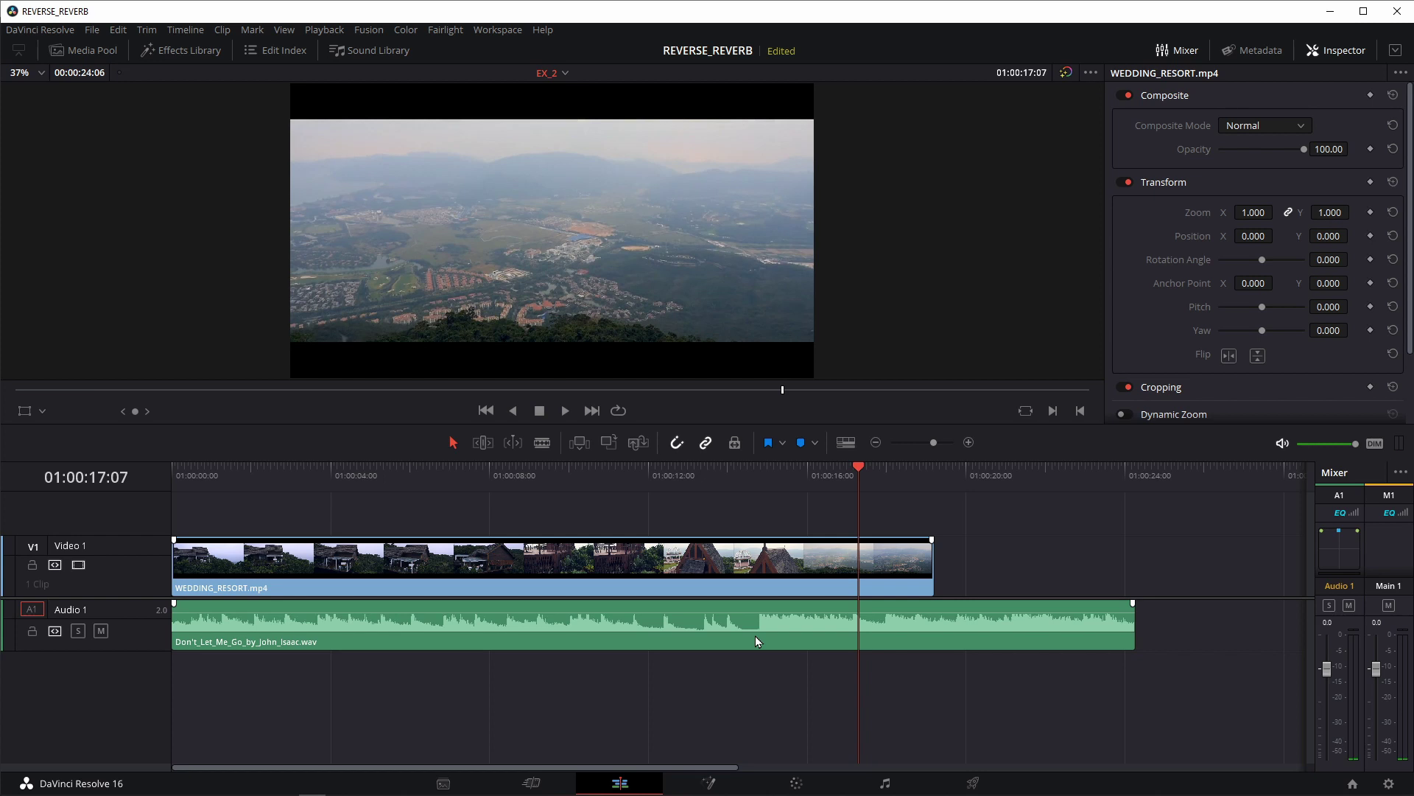
{"action": "left_click", "coordinate": [677, 483]}
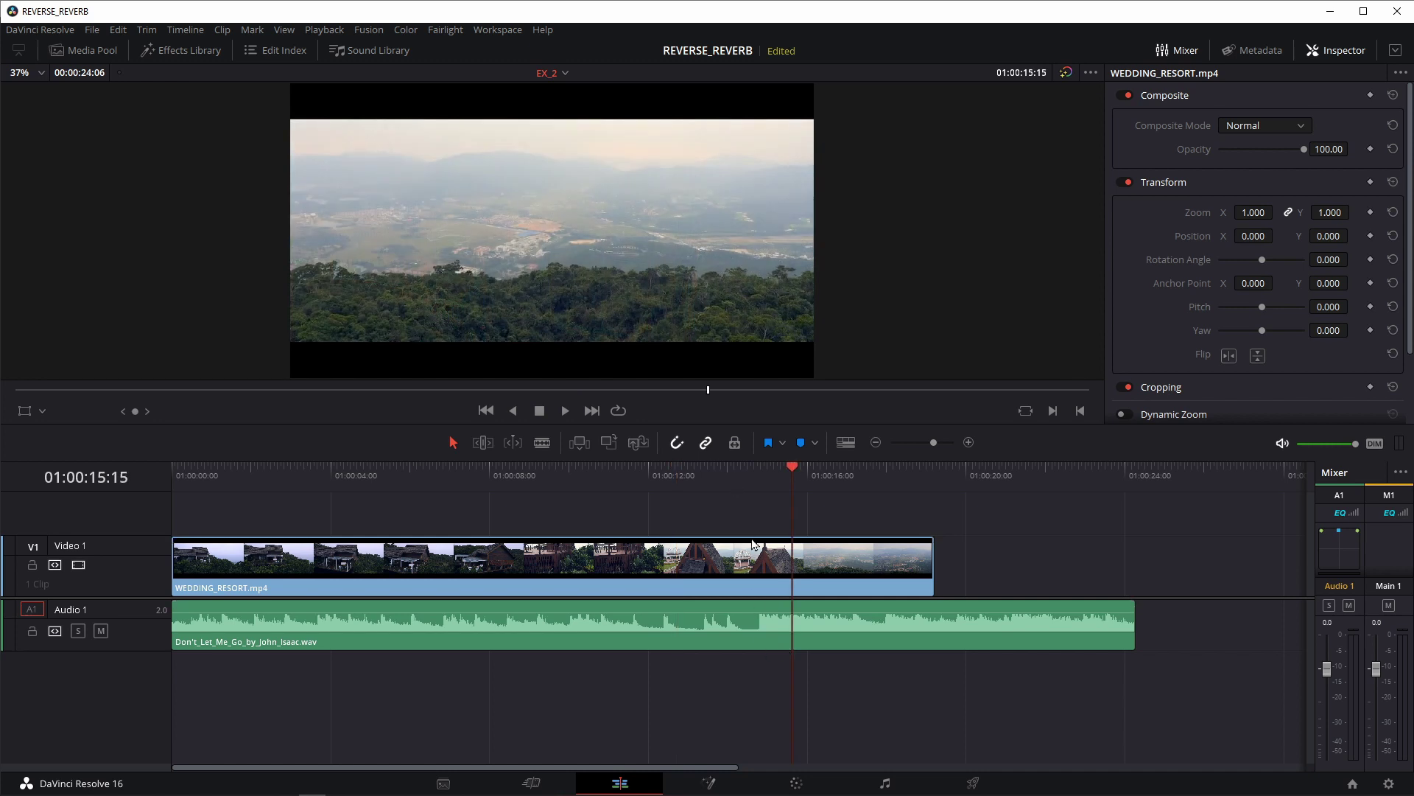
On the Fairlight page, split the music clip where the music swells in
{"action": "left_click", "coordinate": [886, 783]}
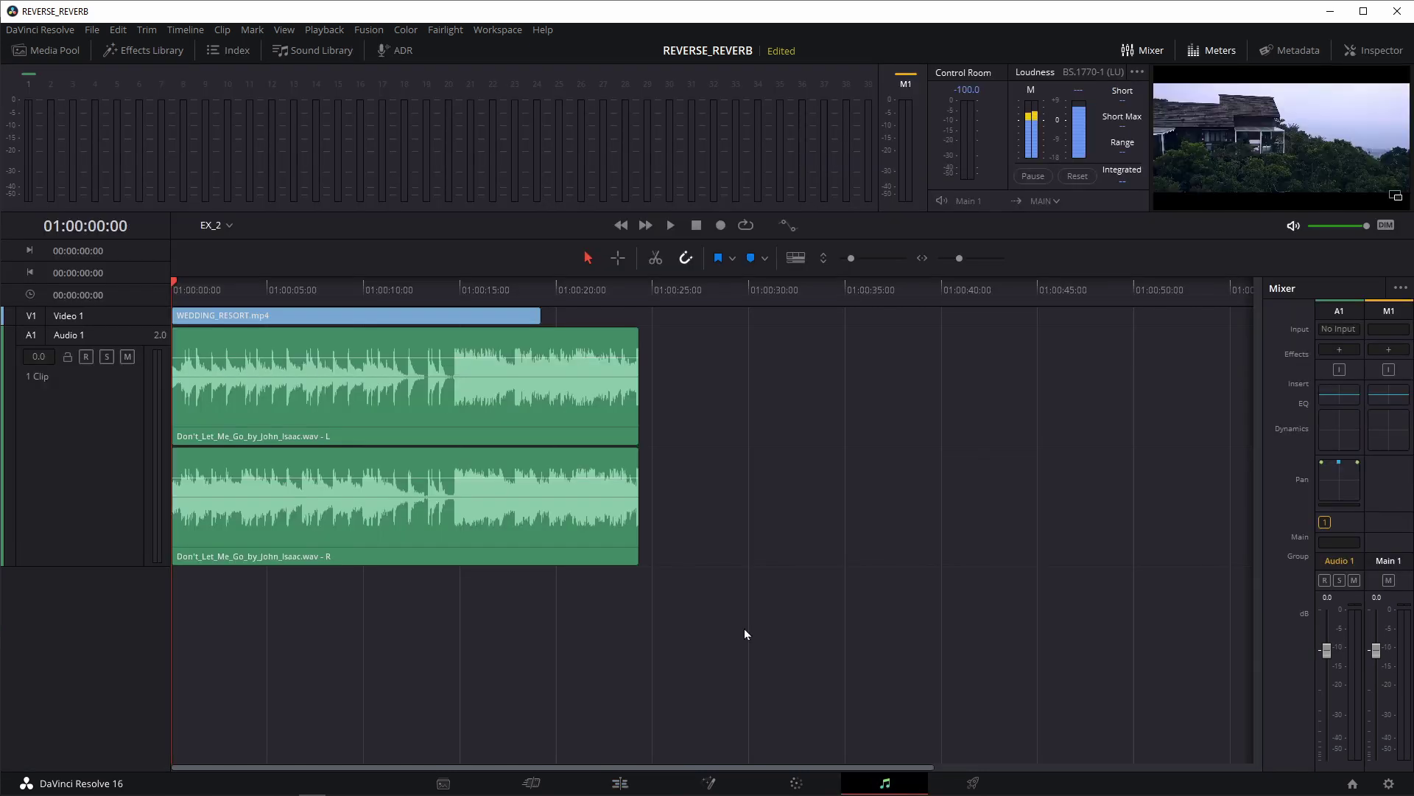
{"action": "left_click", "coordinate": [457, 291]}
{"action": "scroll", "coordinate": [509, 454], "scroll_direction": "up", "scroll_amount": 5}
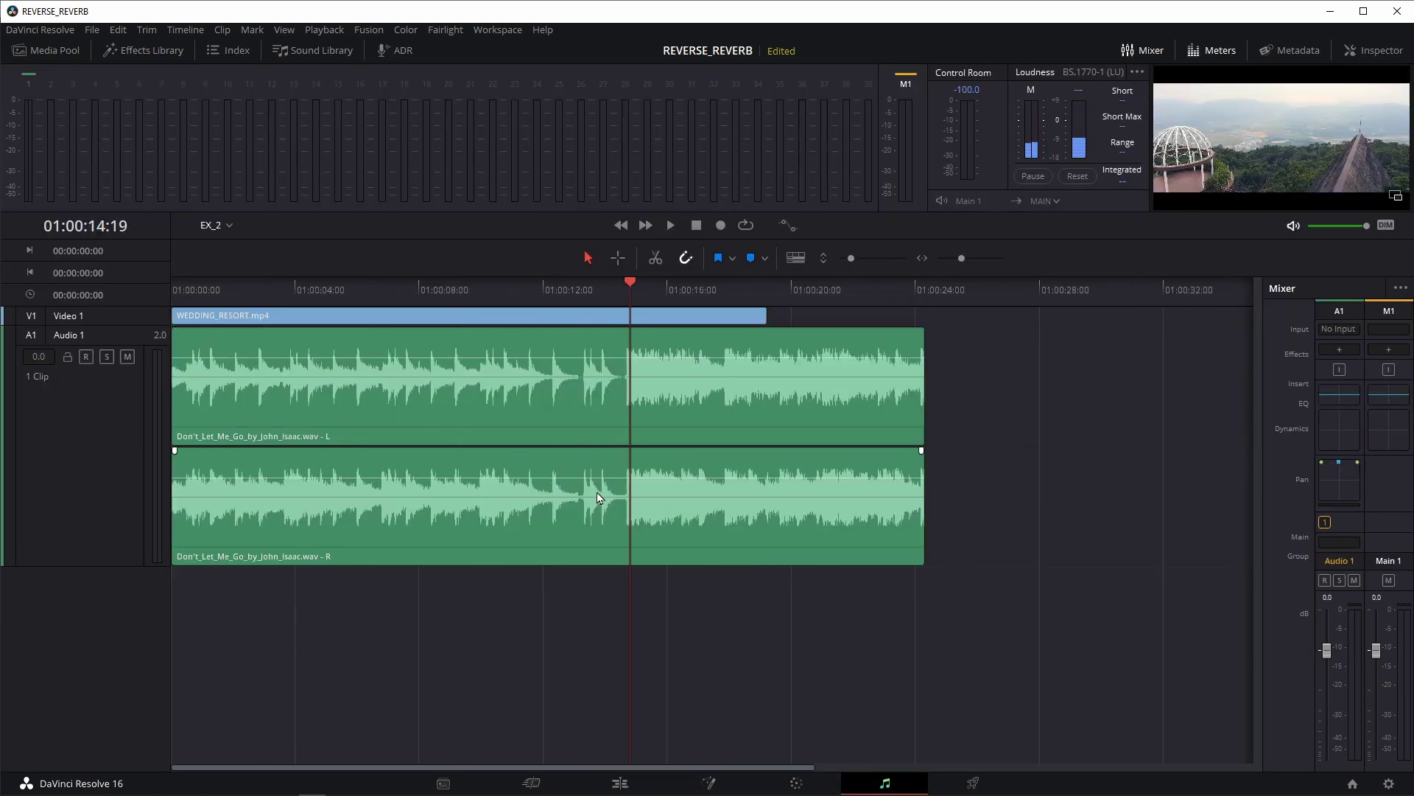
{"action": "scroll", "coordinate": [683, 488], "scroll_direction": "up", "scroll_amount": 1}
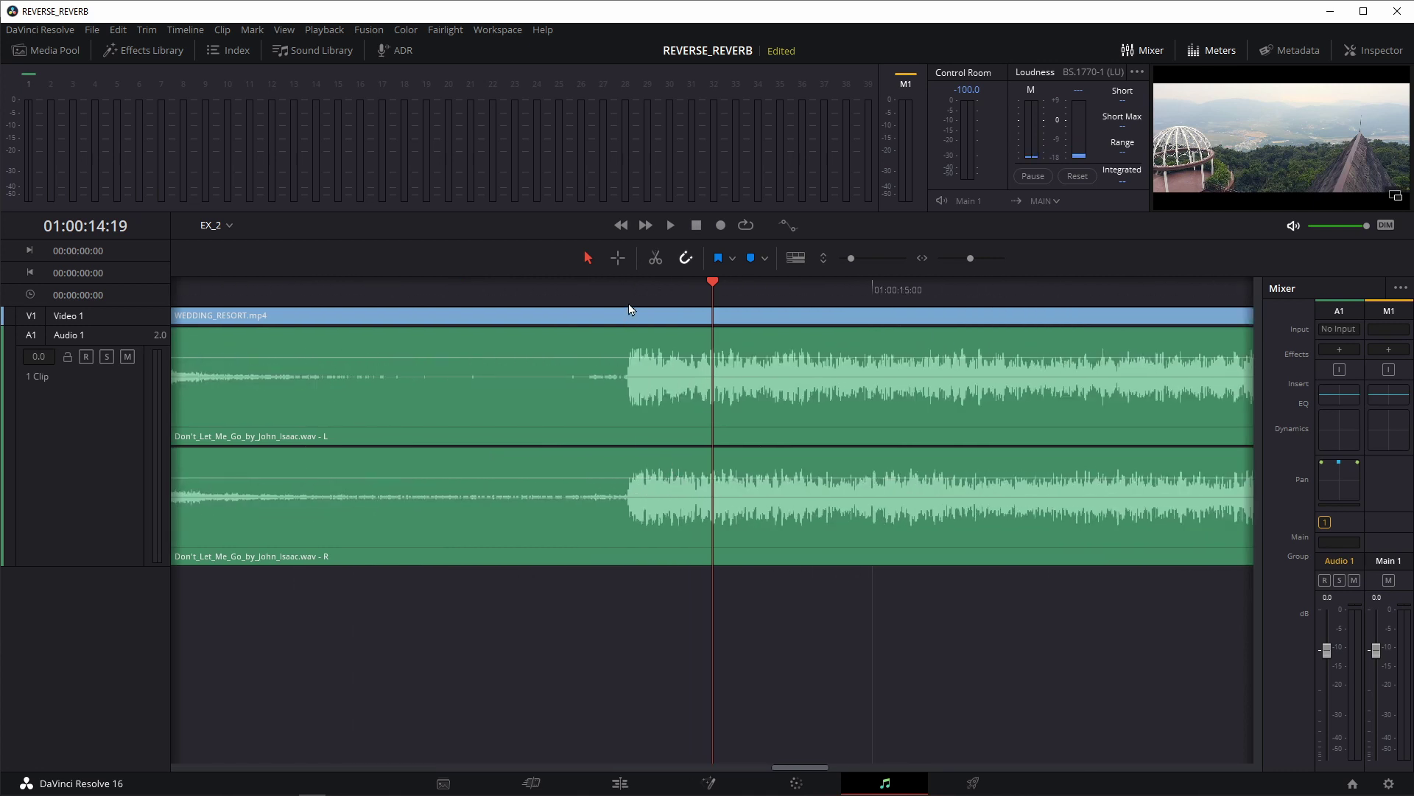
{"action": "left_click", "coordinate": [632, 291]}
{"action": "scroll", "coordinate": [677, 402], "scroll_direction": "up", "scroll_amount": 3}
{"action": "scroll", "coordinate": [672, 378], "scroll_direction": "up", "scroll_amount": 2}
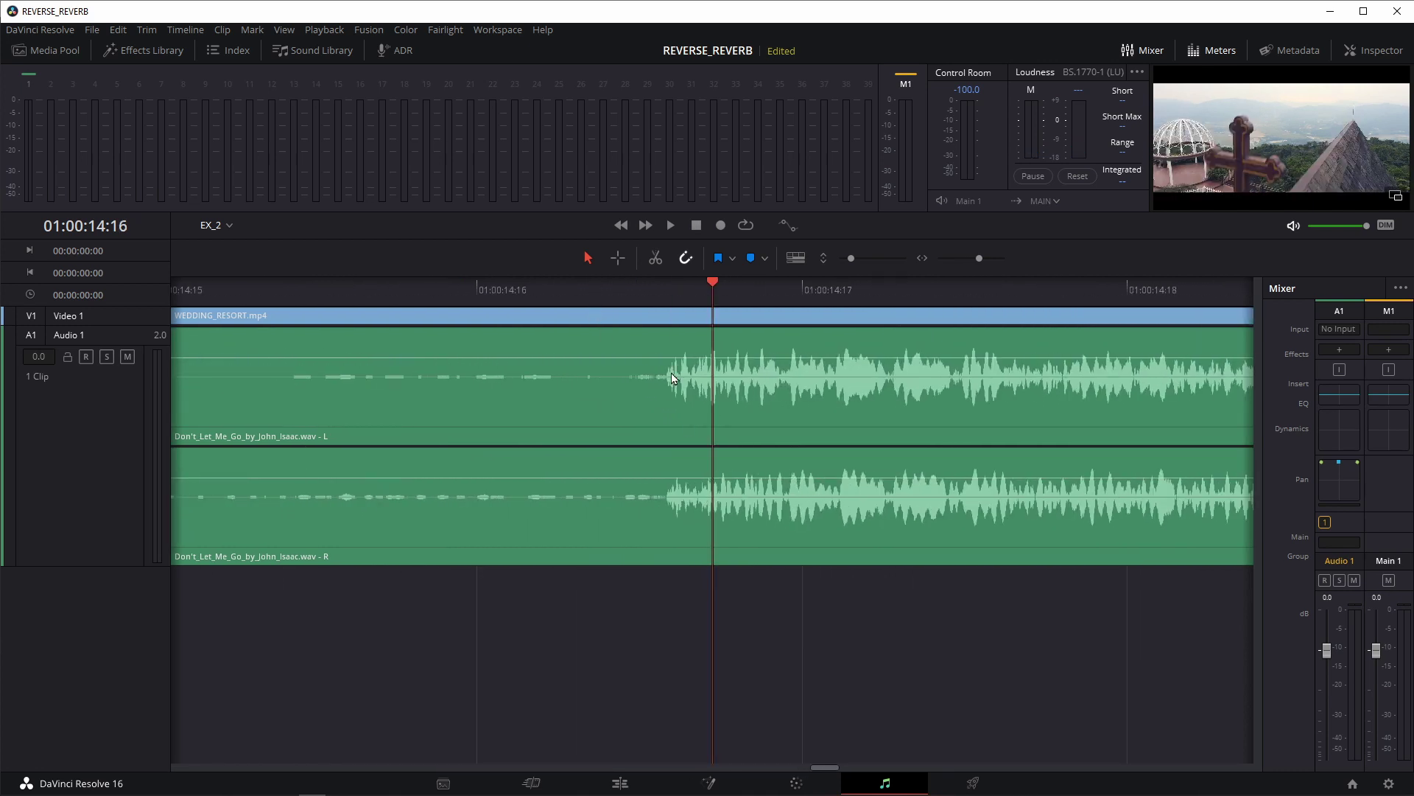
{"action": "left_click", "coordinate": [668, 307]}
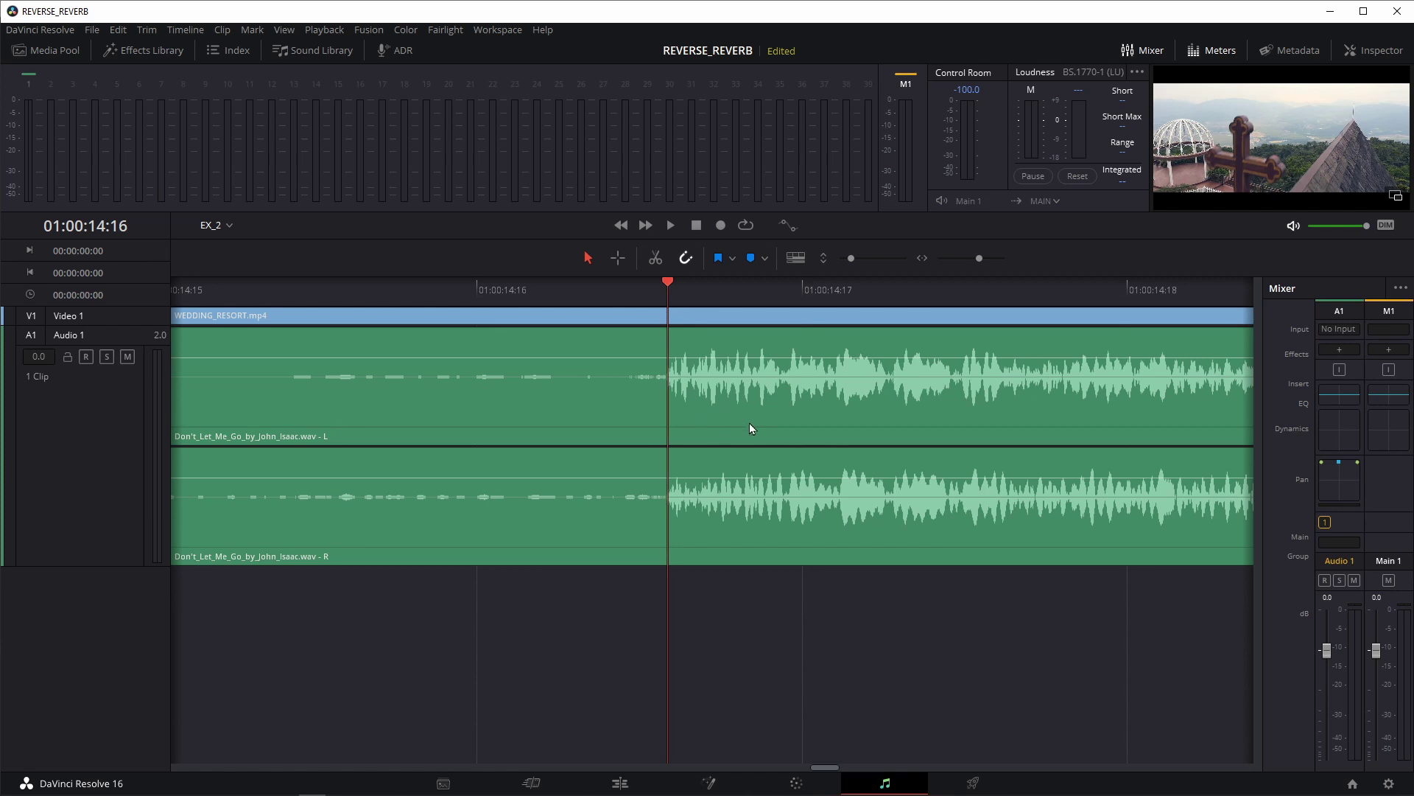
{"action": "left_click", "coordinate": [775, 515]}
{"action": "key", "text": "ctrl+b"}
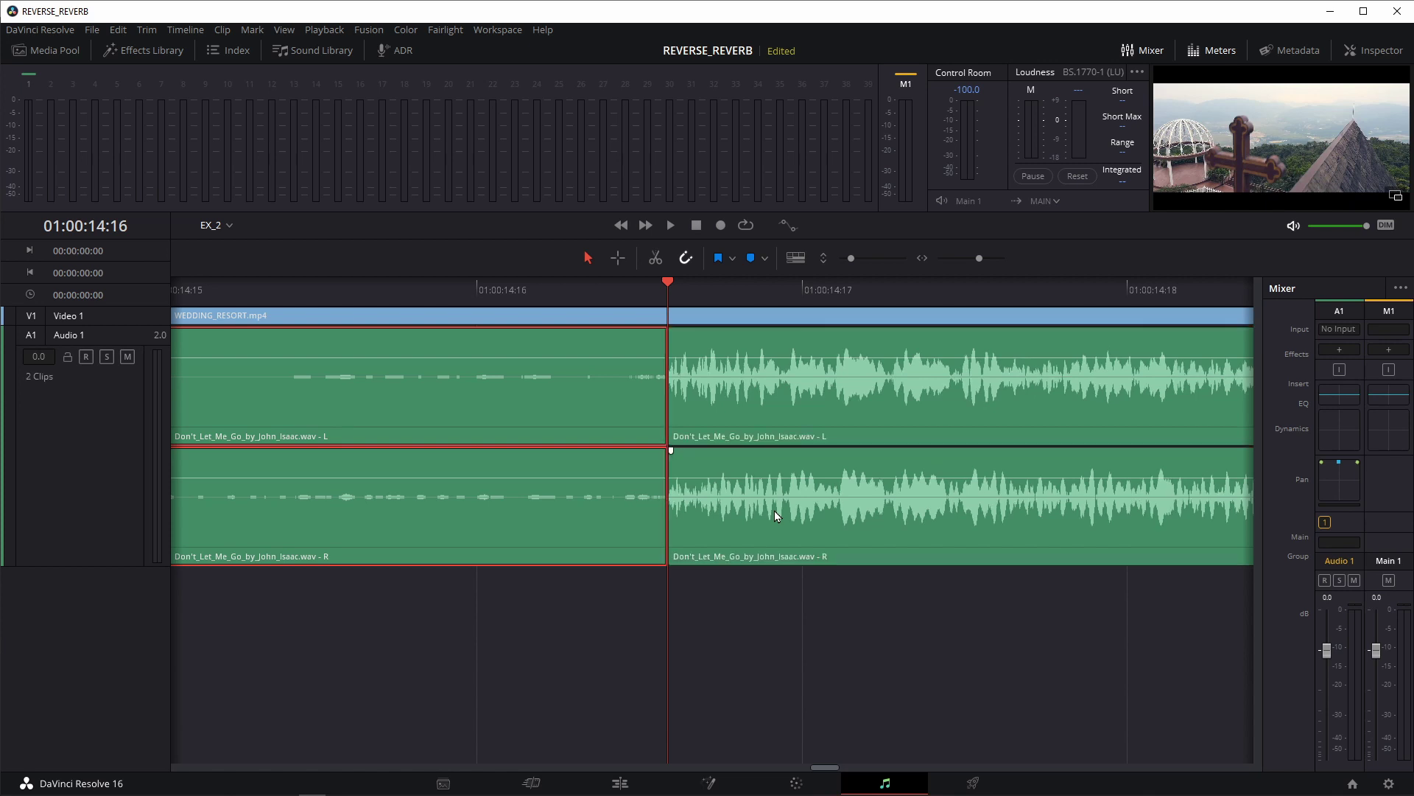
{"action": "scroll", "coordinate": [776, 511], "scroll_direction": "down", "scroll_amount": 5}
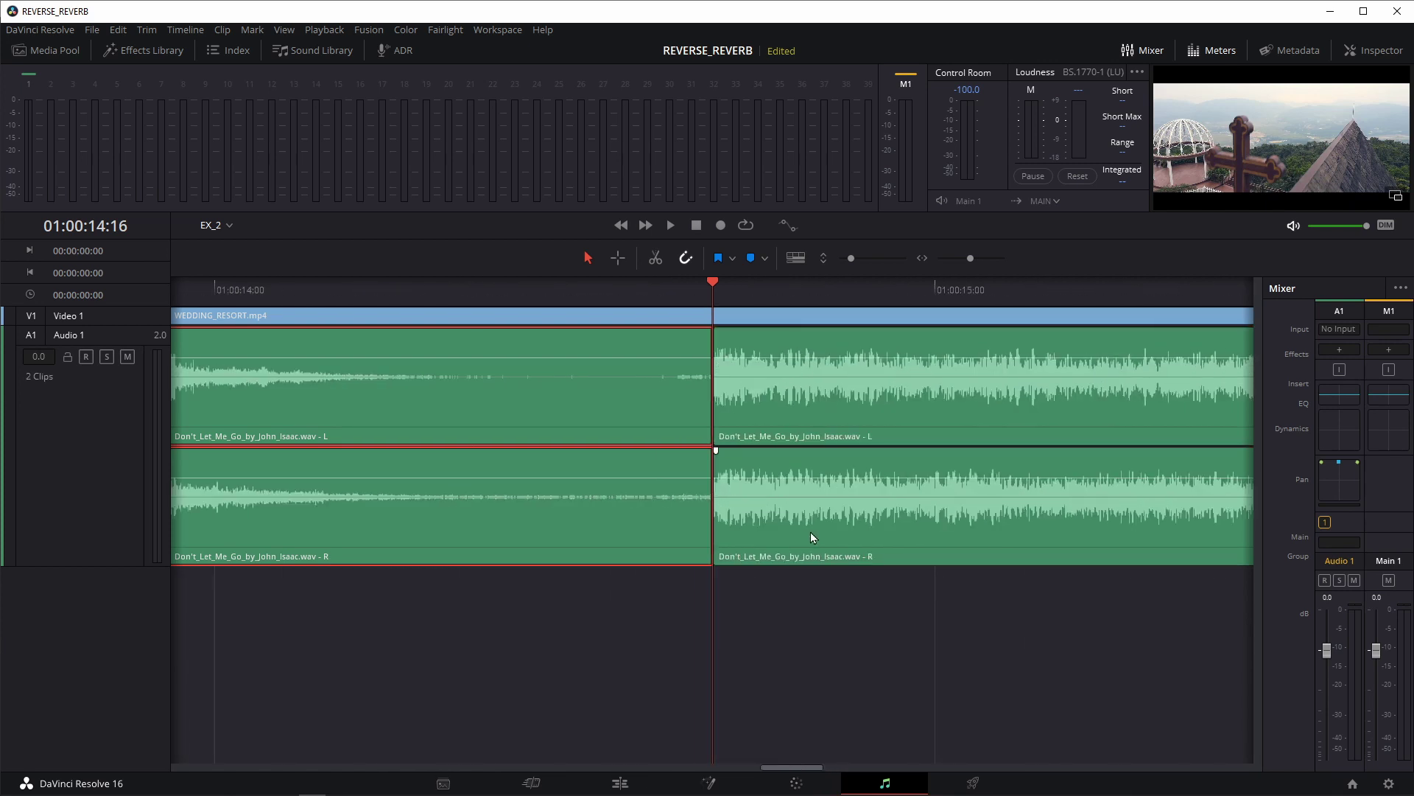
{"action": "key", "text": "space"}
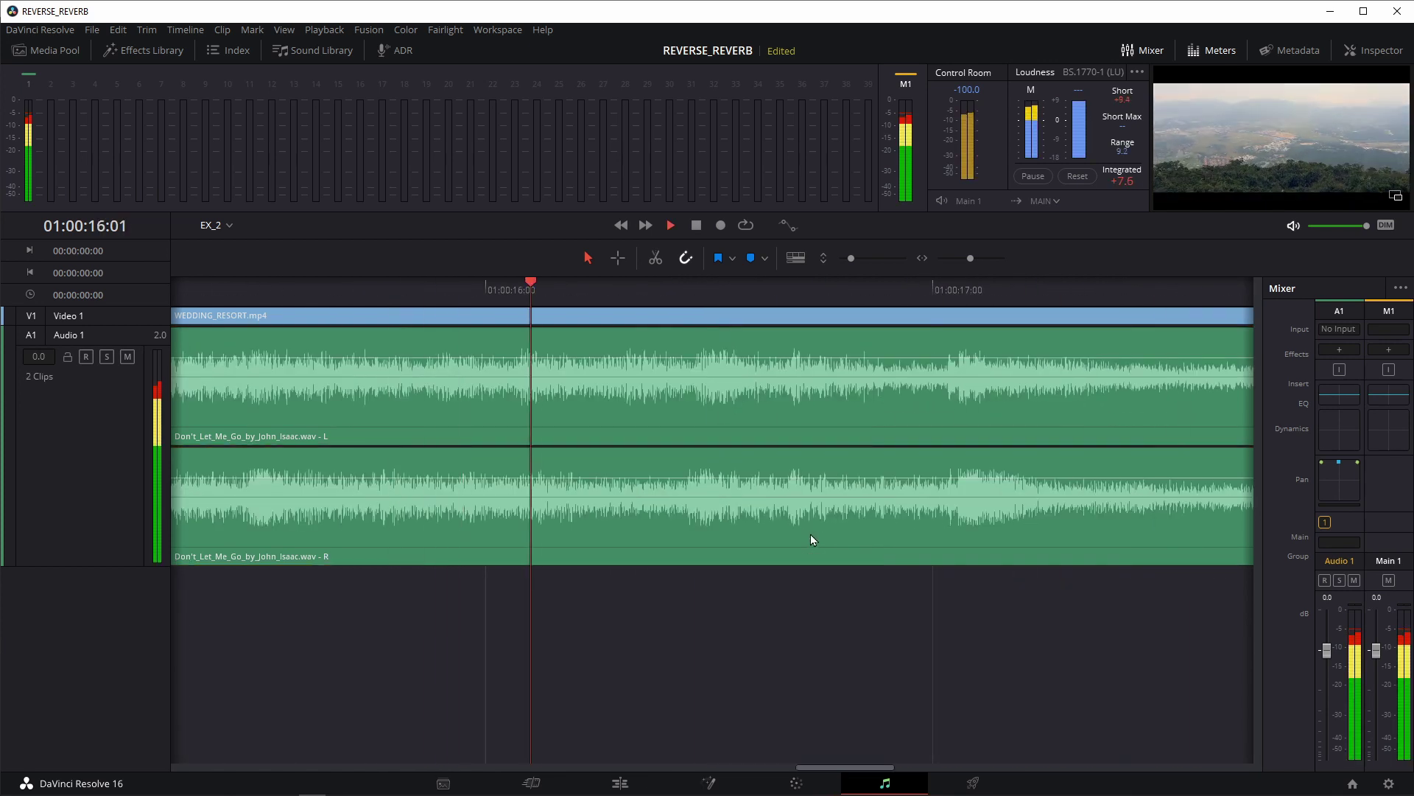
{"action": "key", "text": "space"}
Split the music clip again at 01:00:16:01
{"action": "scroll", "coordinate": [759, 508], "scroll_direction": "down", "scroll_amount": 4}
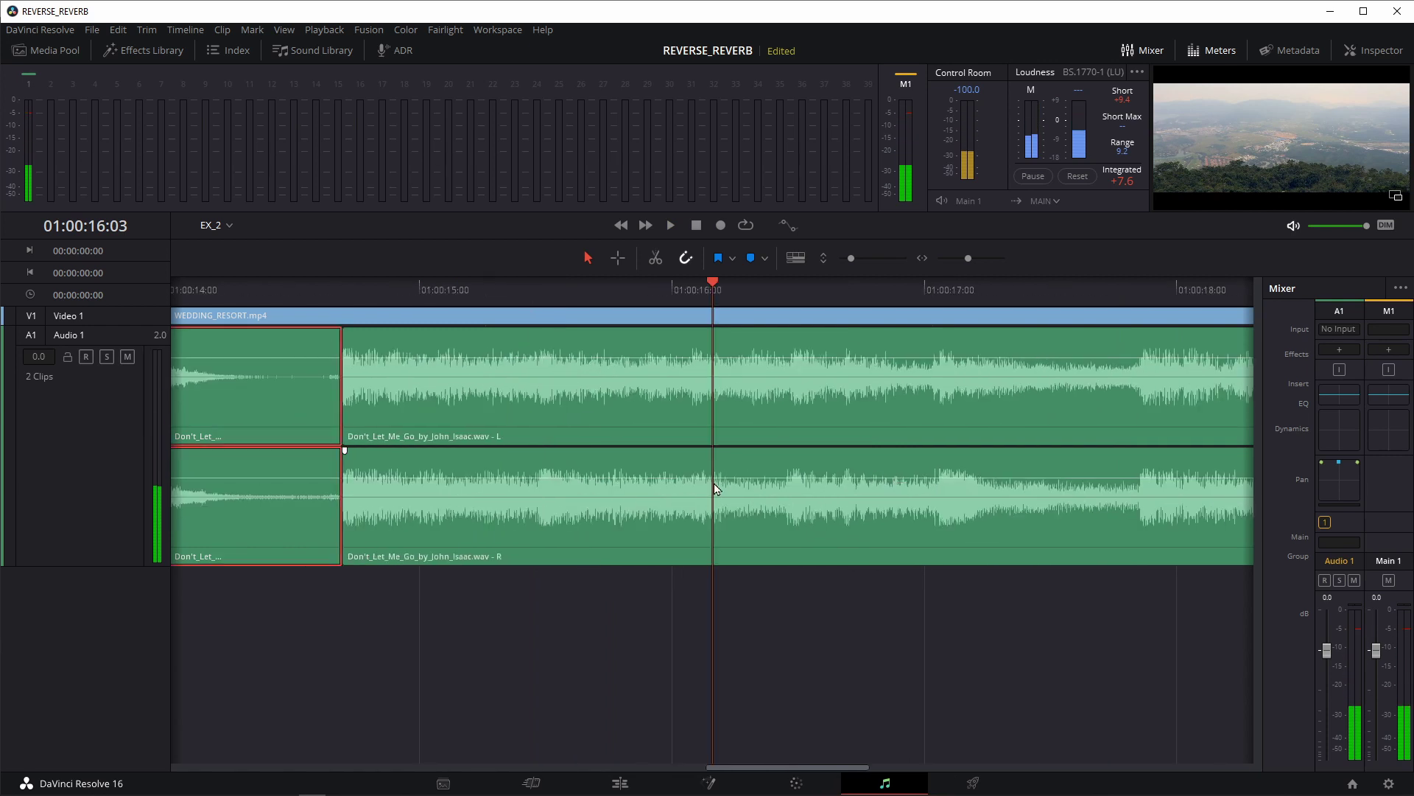
{"action": "left_click", "coordinate": [689, 306]}
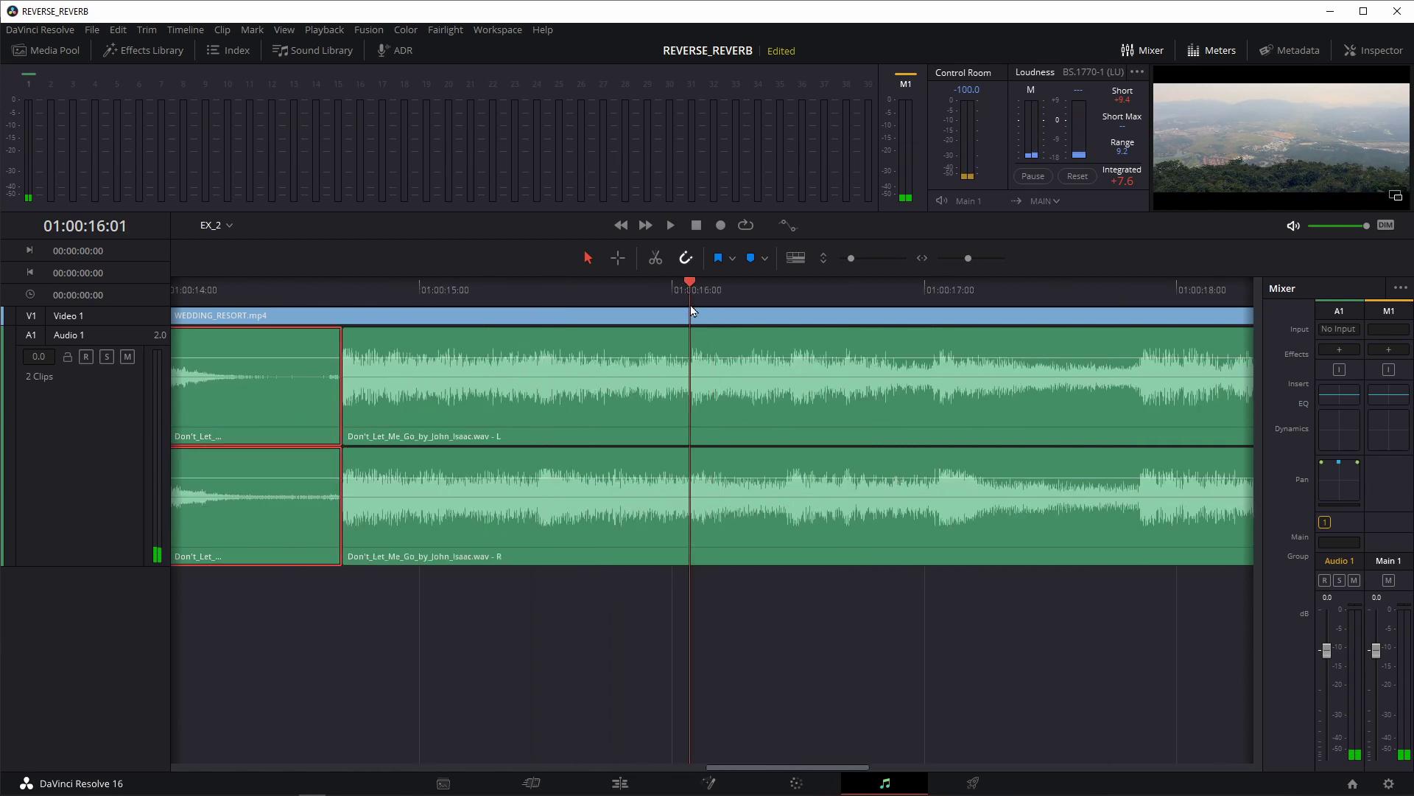
{"action": "left_click", "coordinate": [691, 515]}
{"action": "key", "text": "ctrl+b"}
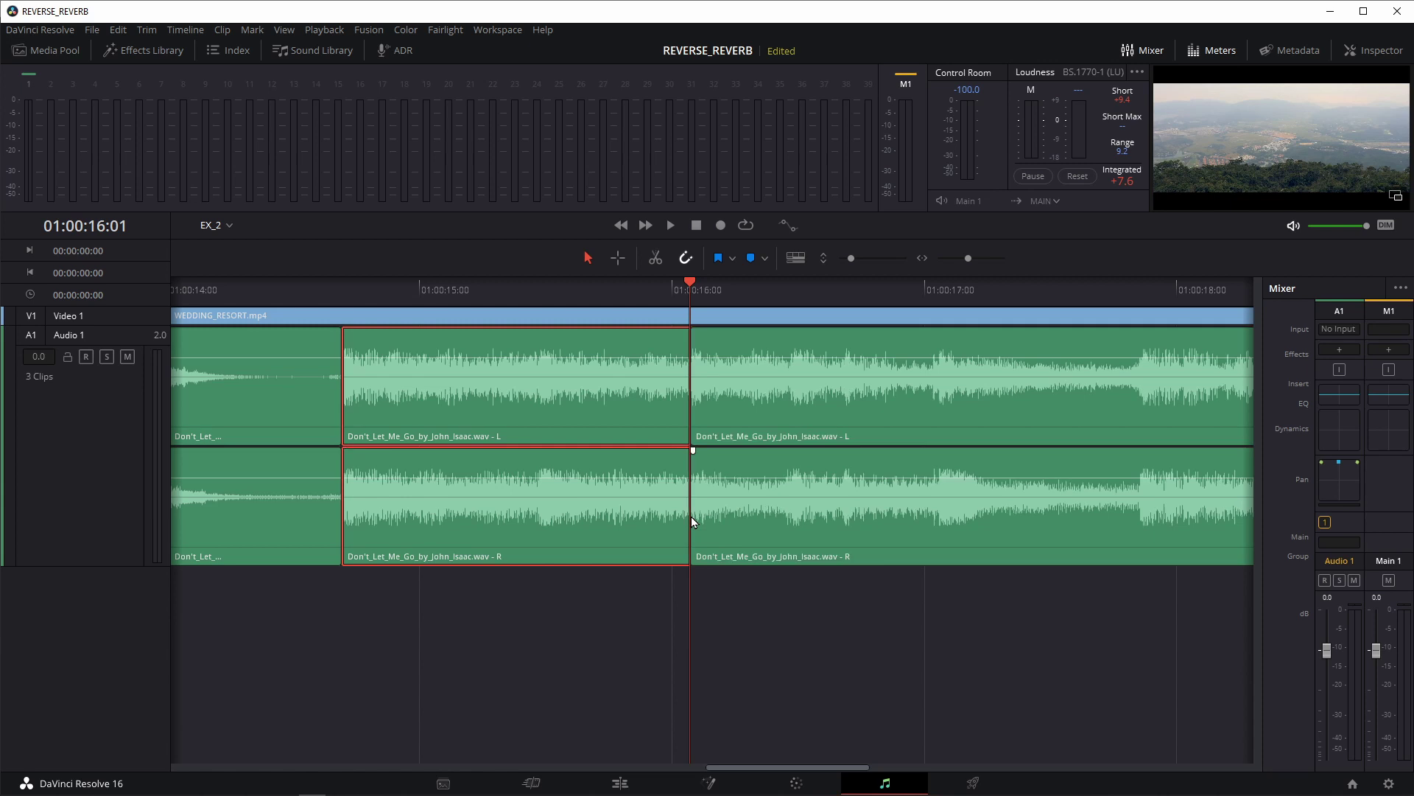
Add a stereo audio track and move the middle music slice onto Audio 2
{"action": "right_click", "coordinate": [74, 635]}
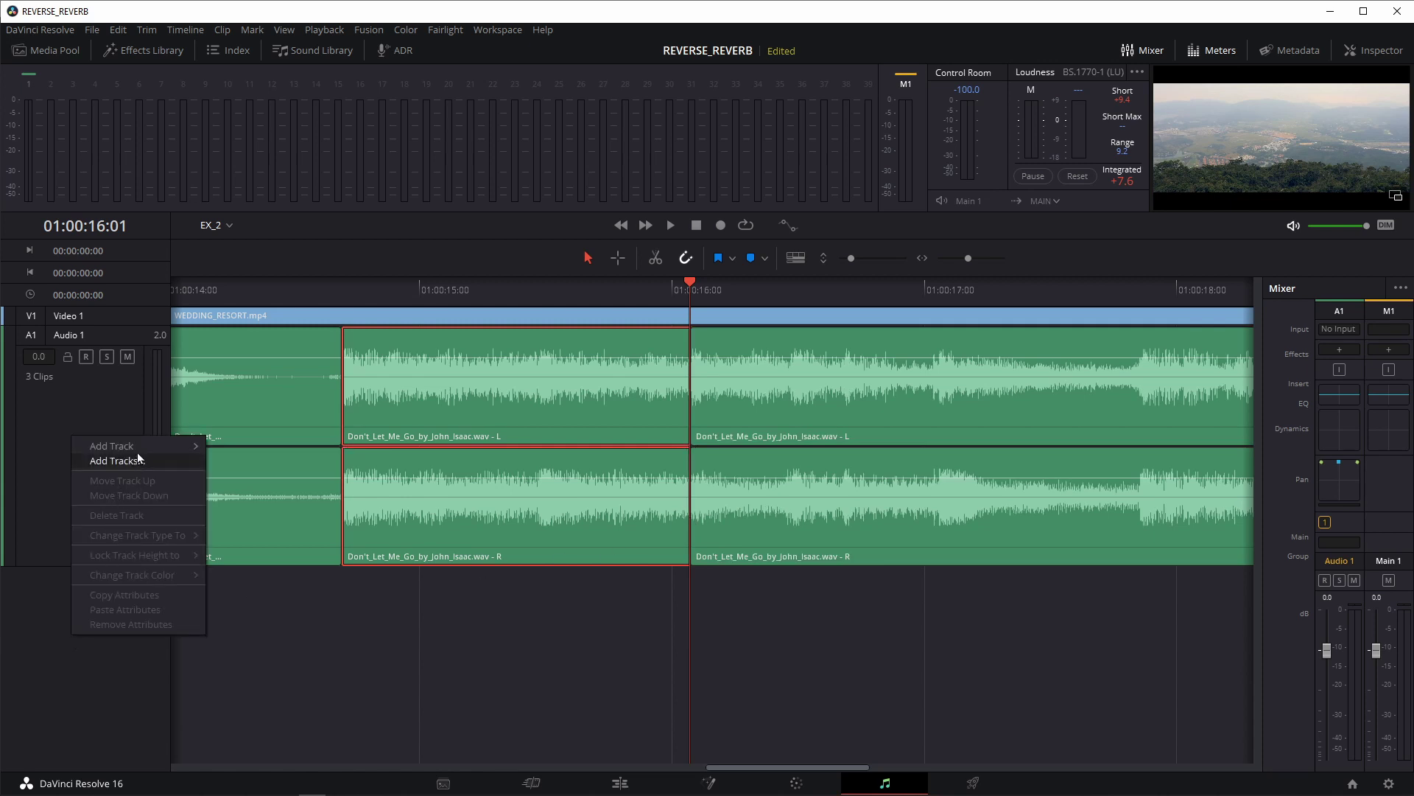
{"action": "mouse_move", "coordinate": [160, 445]}
{"action": "left_click", "coordinate": [283, 465]}
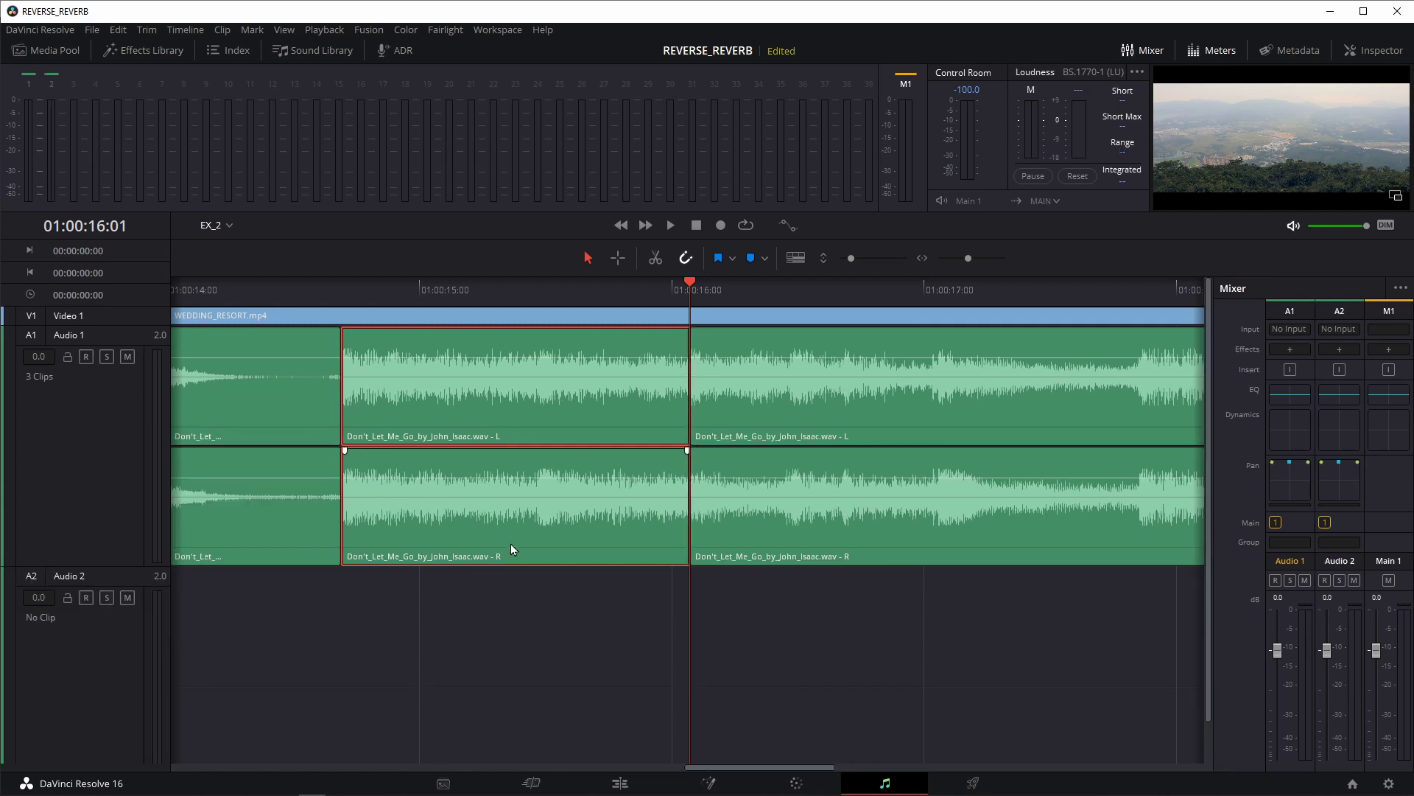
{"action": "left_click_drag", "start_coordinate": [513, 549], "coordinate": [530, 568]}
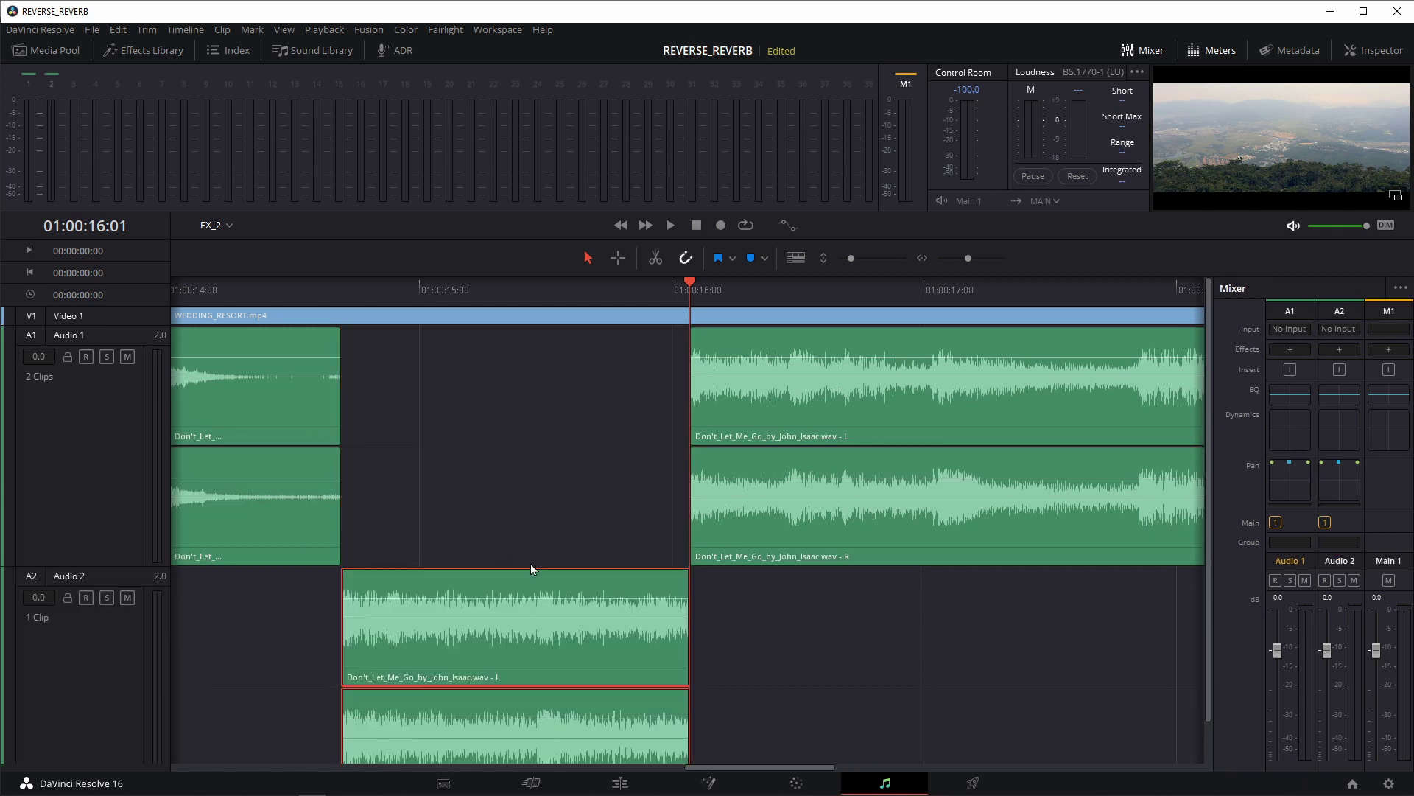
{"action": "left_click", "coordinate": [625, 783]}
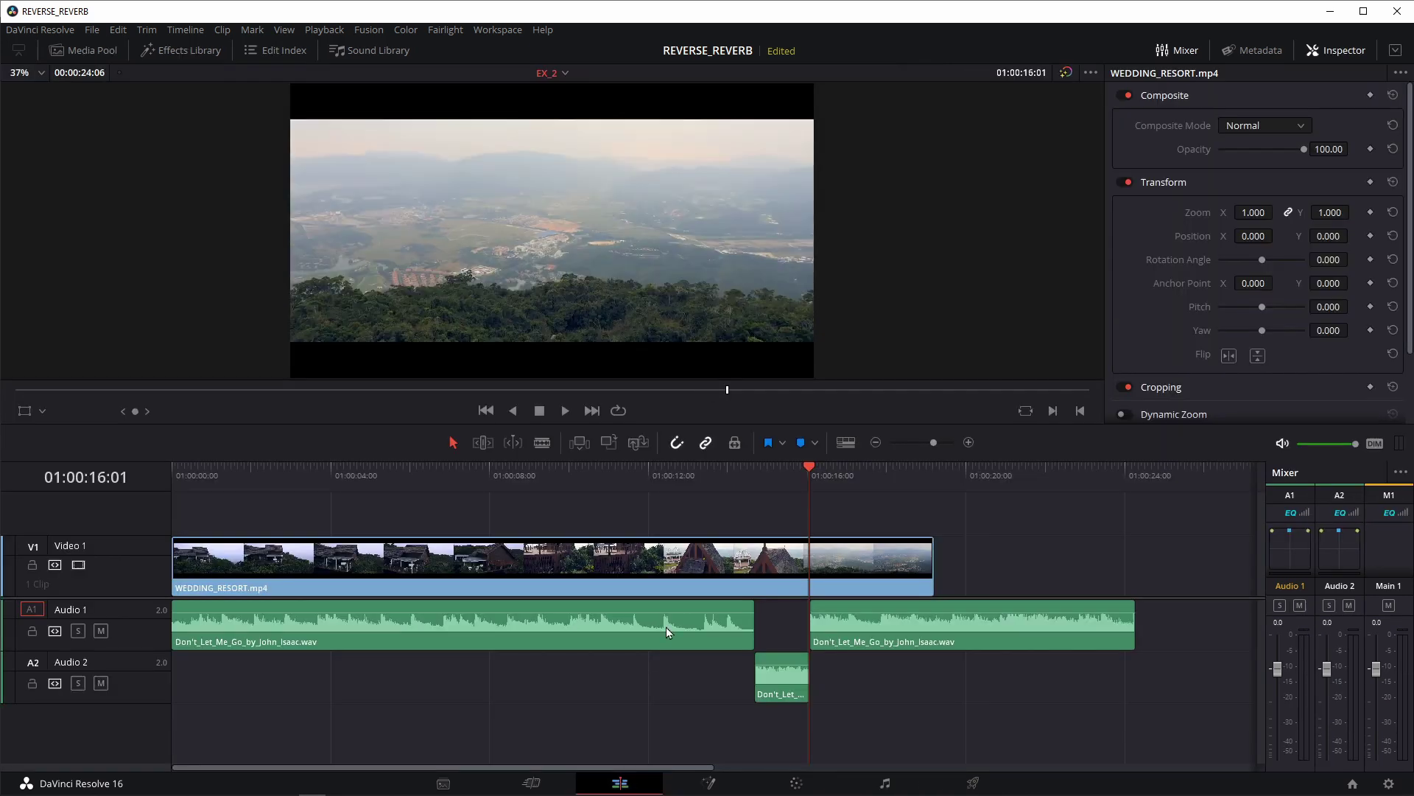
Reverse the speed of the short Audio 2 clip
{"action": "left_click", "coordinate": [773, 689]}
{"action": "right_click", "coordinate": [773, 689]}
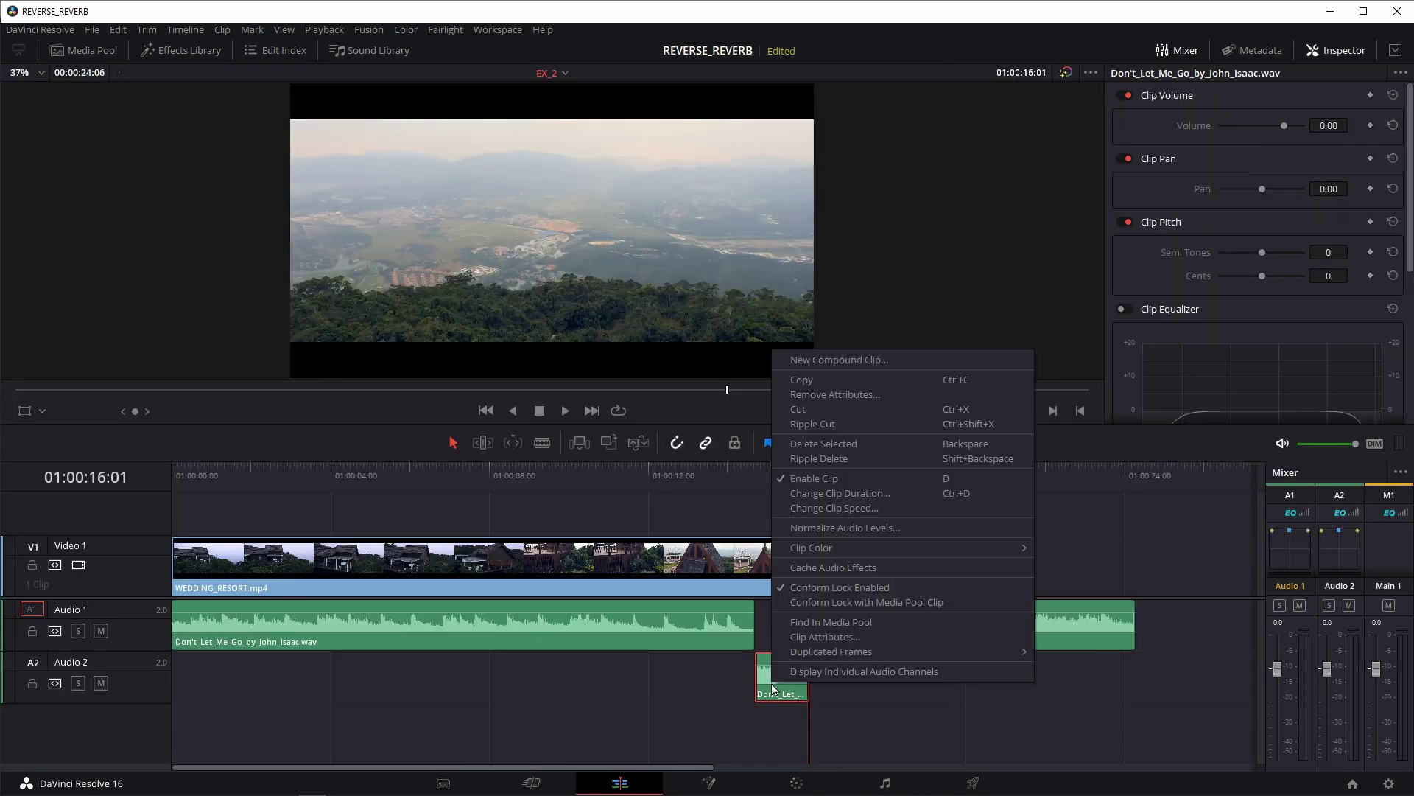
{"action": "left_click", "coordinate": [856, 510]}
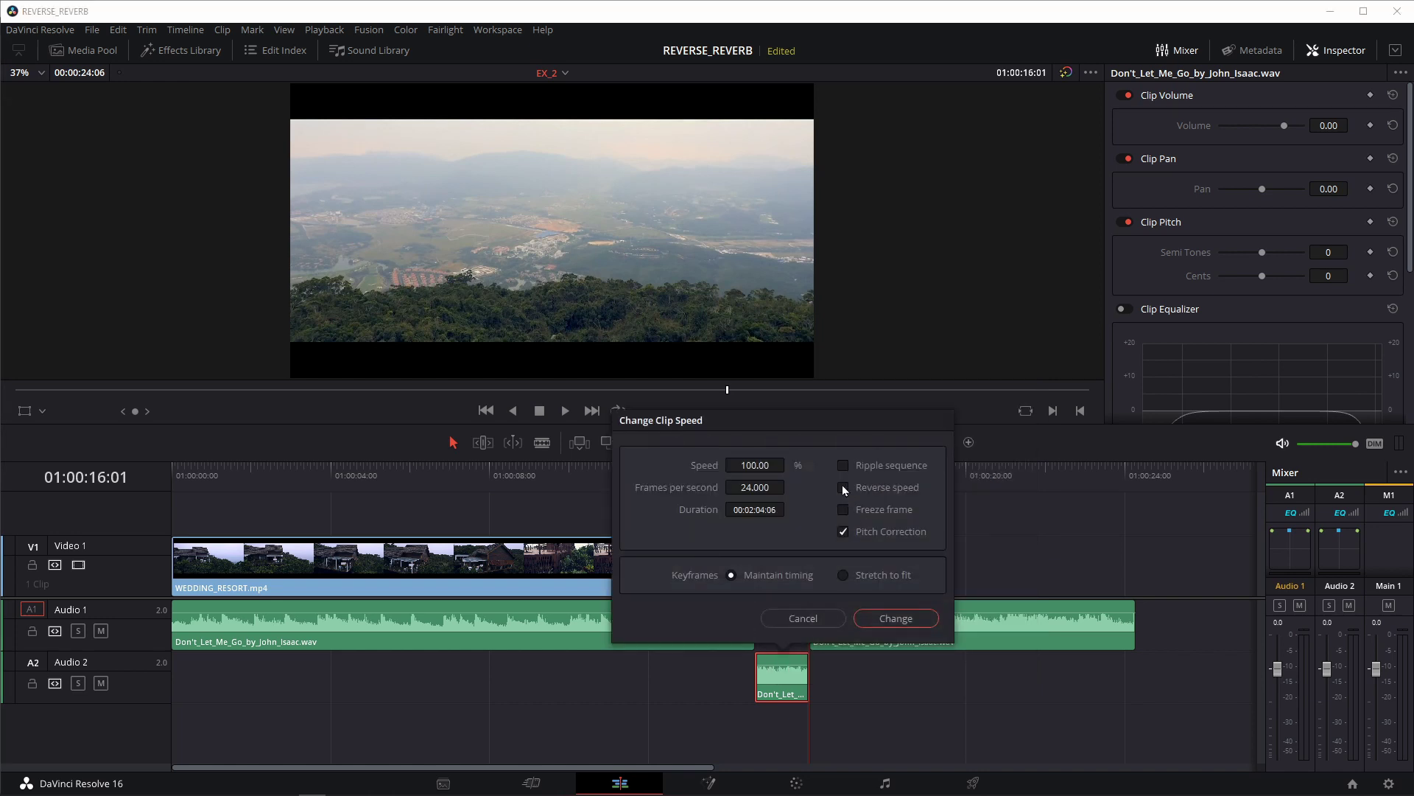
{"action": "left_click", "coordinate": [843, 487]}
{"action": "left_click", "coordinate": [891, 621]}
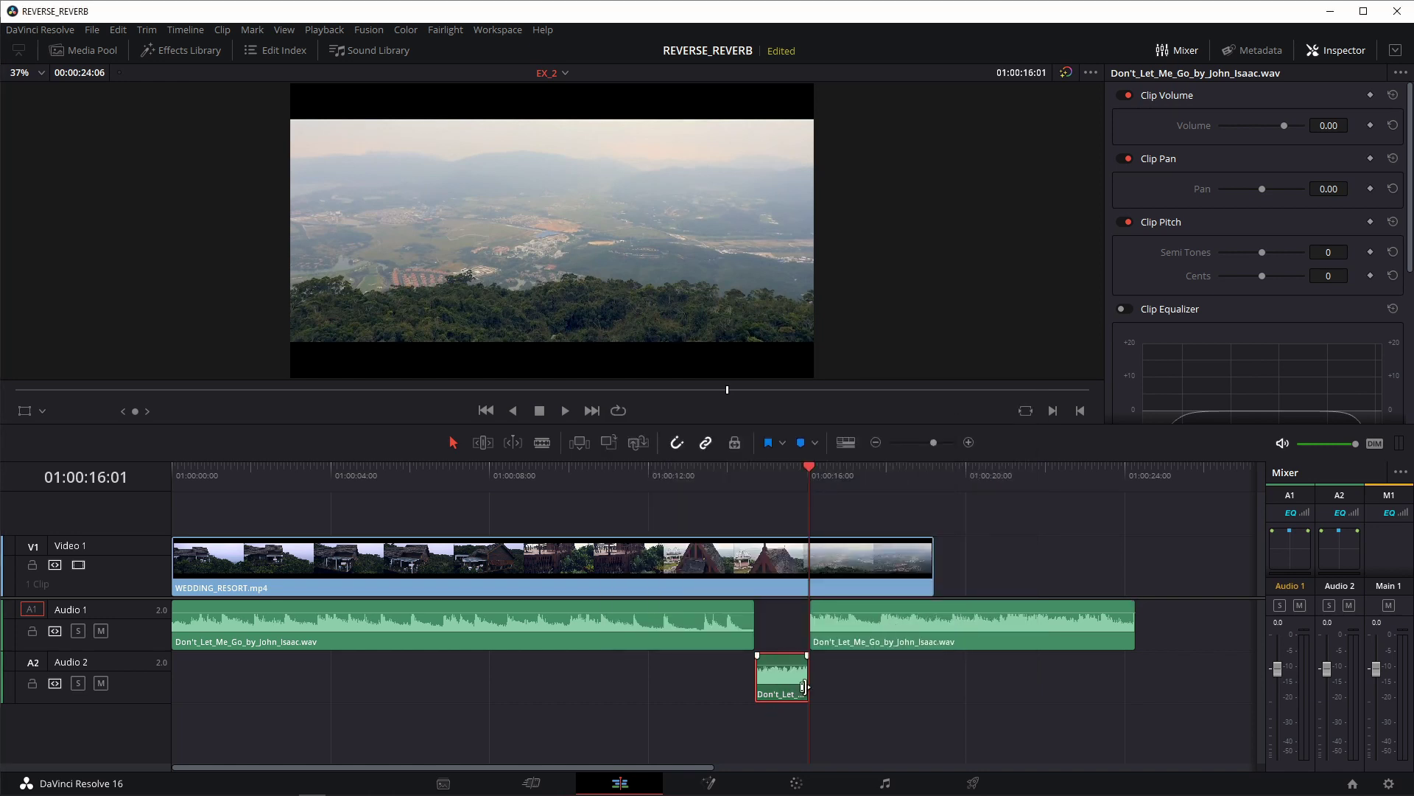
On the Fairlight page, fade the Audio 2 clip in across its full length
{"action": "left_click", "coordinate": [885, 782]}
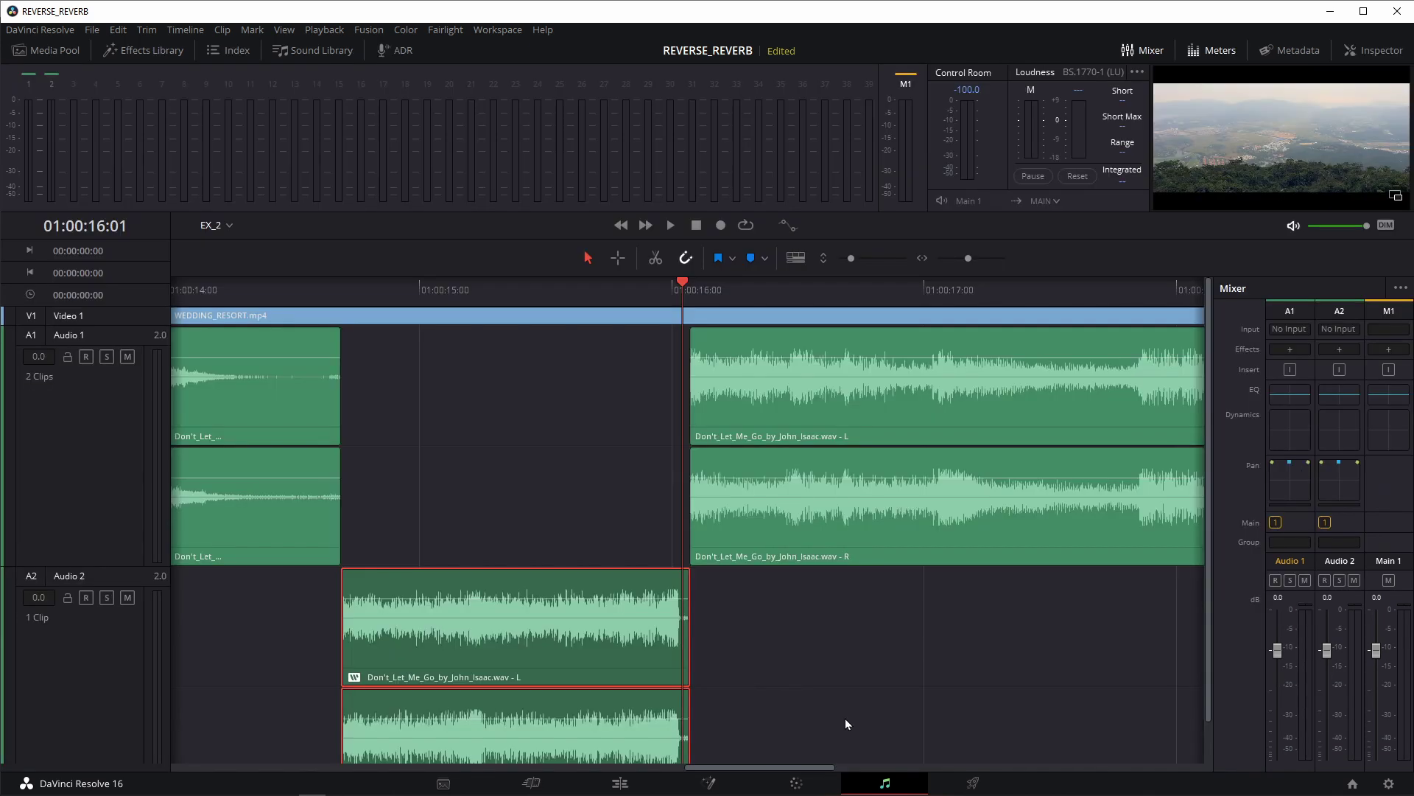
{"action": "scroll", "coordinate": [604, 546], "scroll_direction": "down", "scroll_amount": 2}
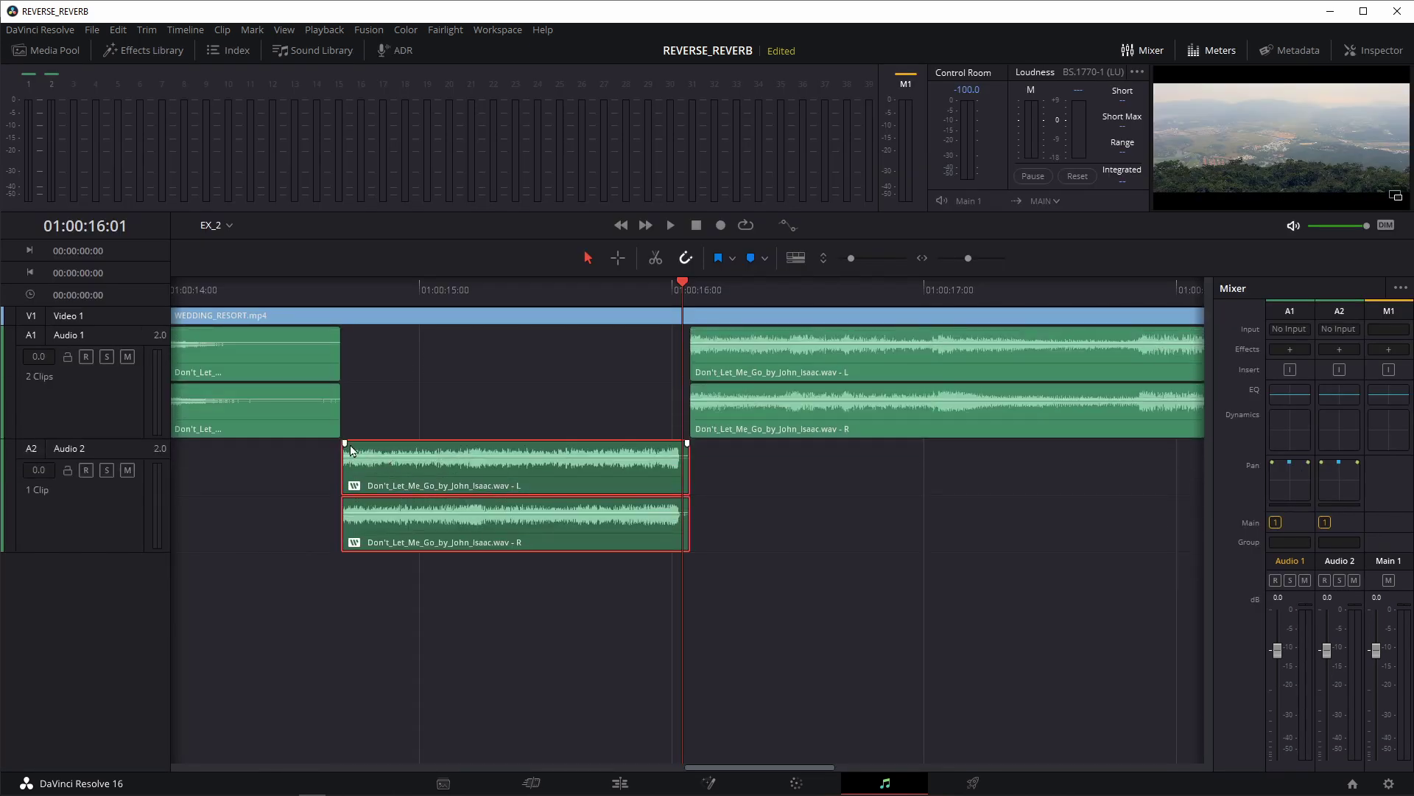
{"action": "left_click_drag", "start_coordinate": [344, 443], "coordinate": [748, 462]}
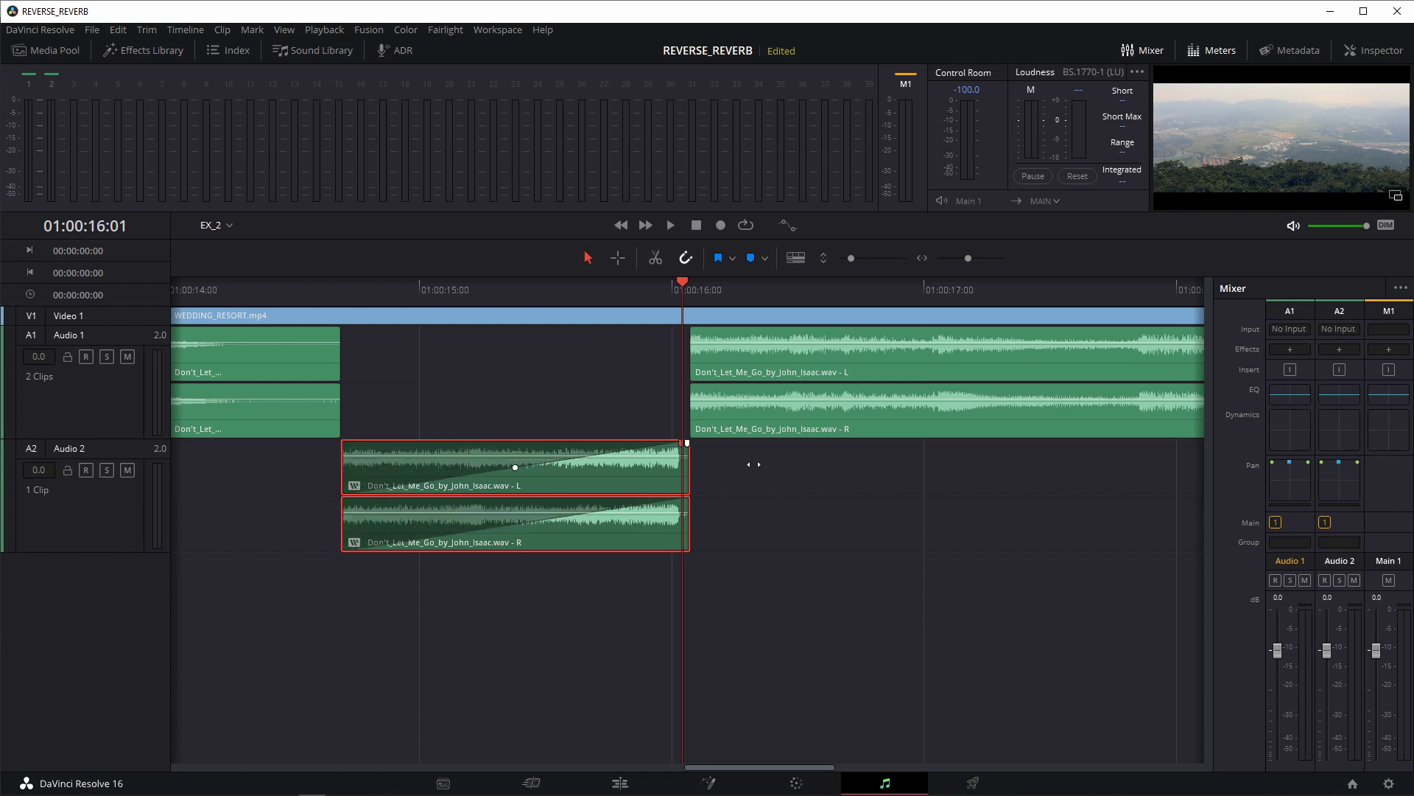
Trim the Audio 2 clip's end back to 01:00:16:00, where the next clip begins
{"action": "scroll", "coordinate": [739, 564], "scroll_direction": "up", "scroll_amount": 5}
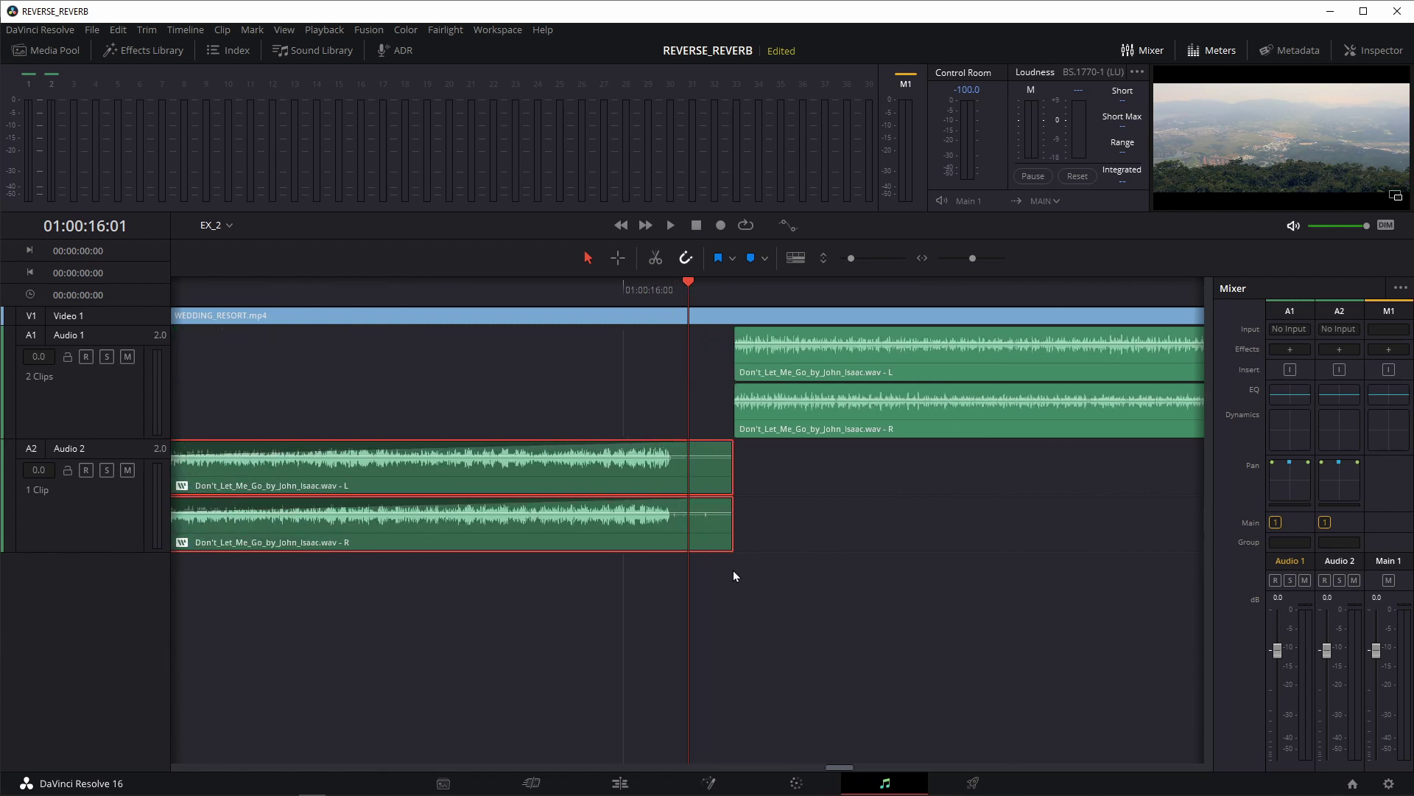
{"action": "left_click", "coordinate": [673, 290]}
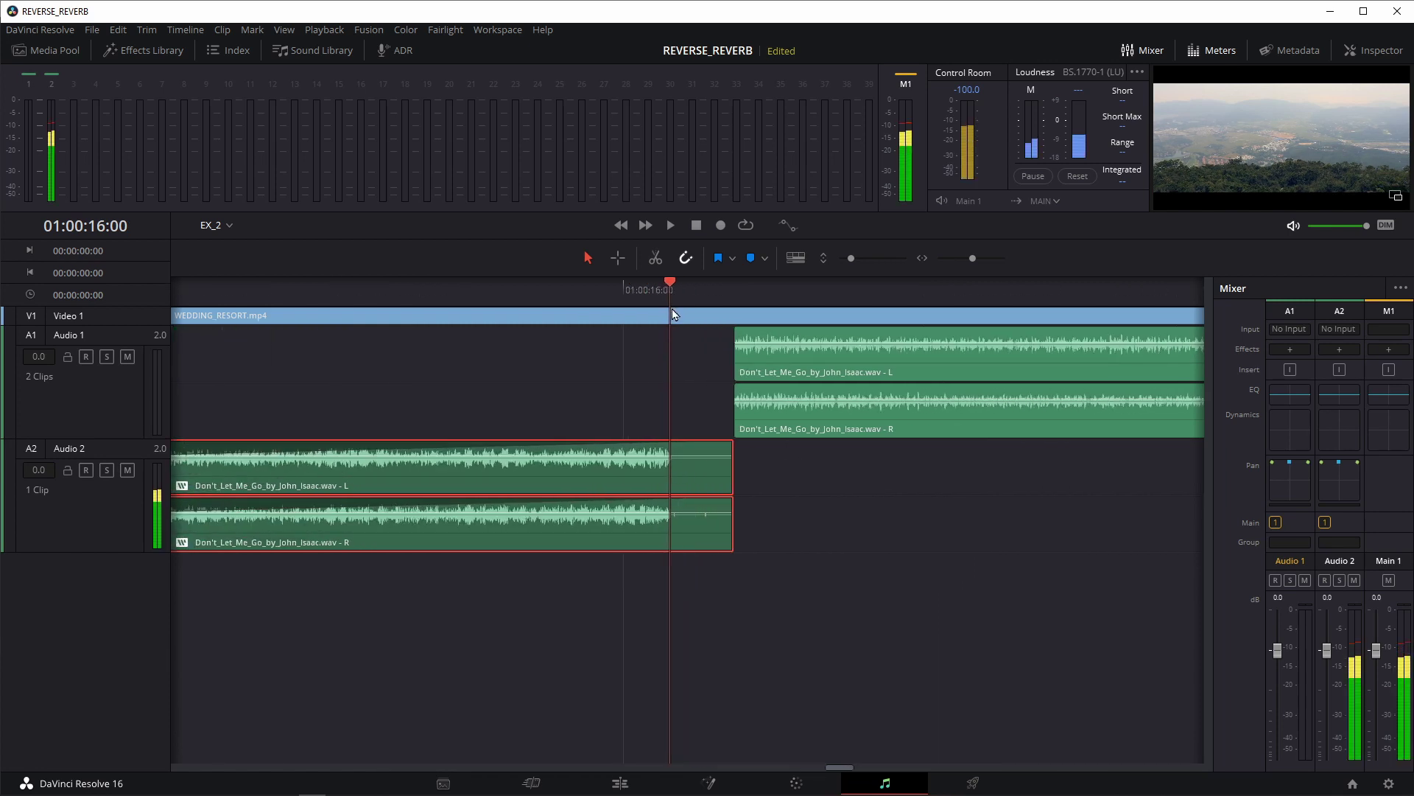
{"action": "scroll", "coordinate": [725, 509], "scroll_direction": "up", "scroll_amount": 5}
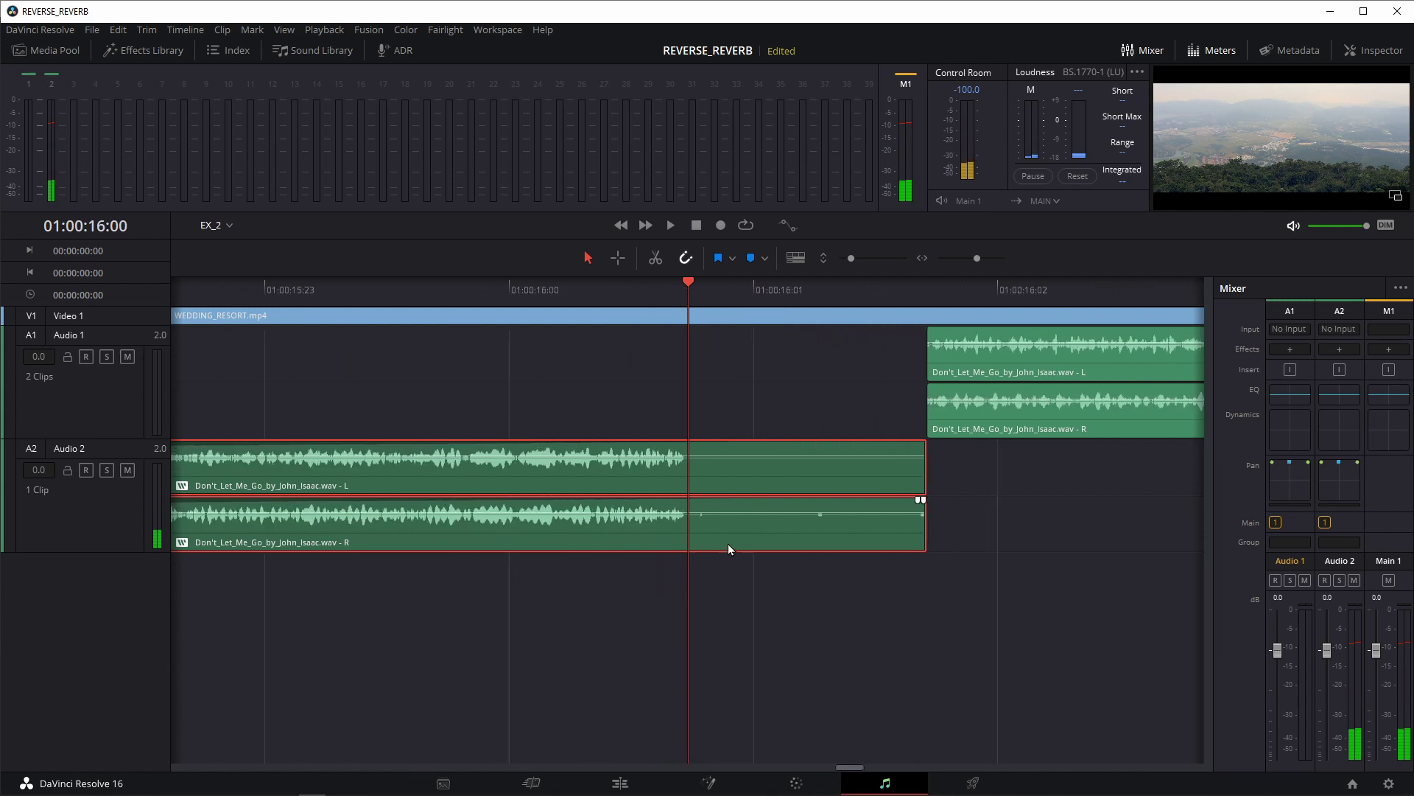
{"action": "left_click_drag", "start_coordinate": [1000, 500], "coordinate": [688, 483]}
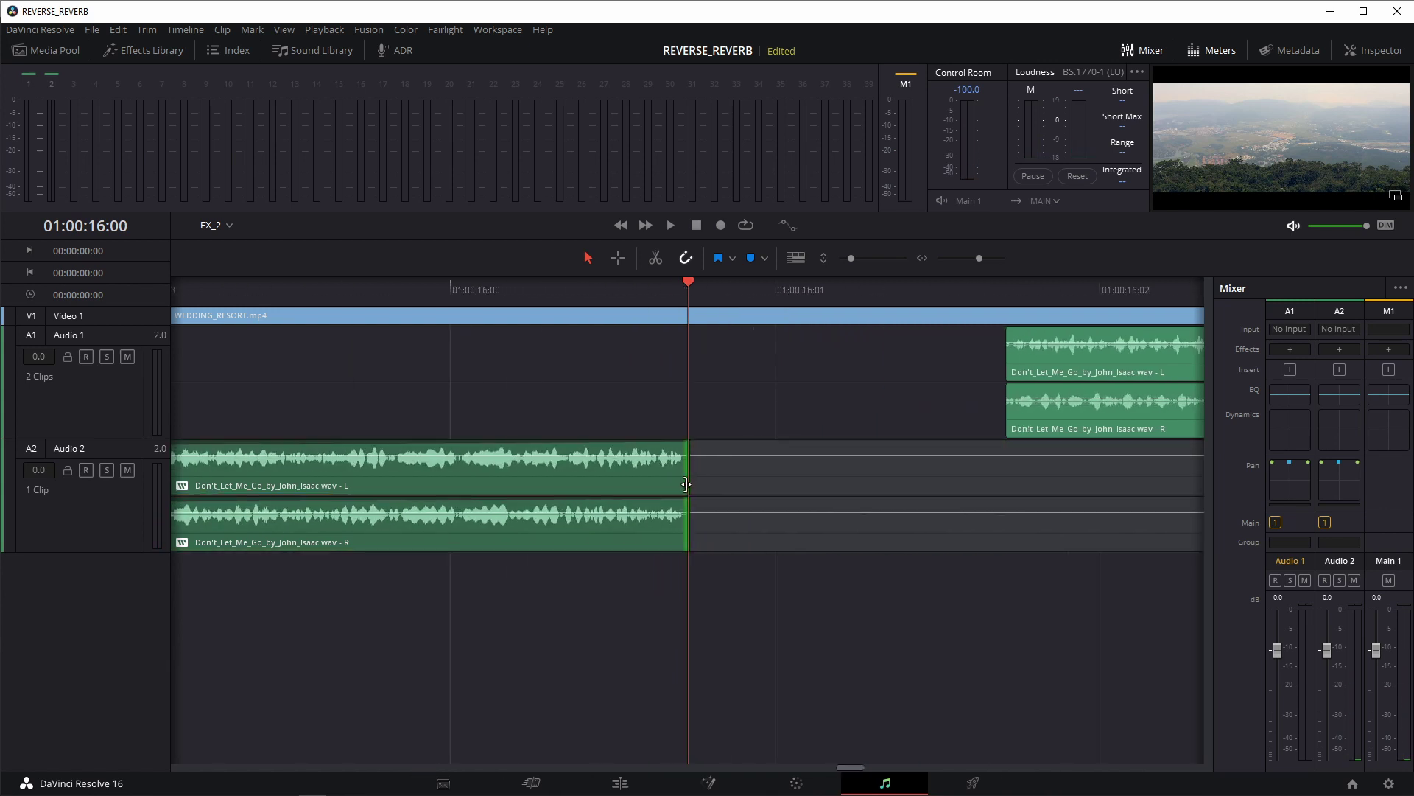
{"action": "scroll", "coordinate": [687, 481], "scroll_direction": "up", "scroll_amount": 3}
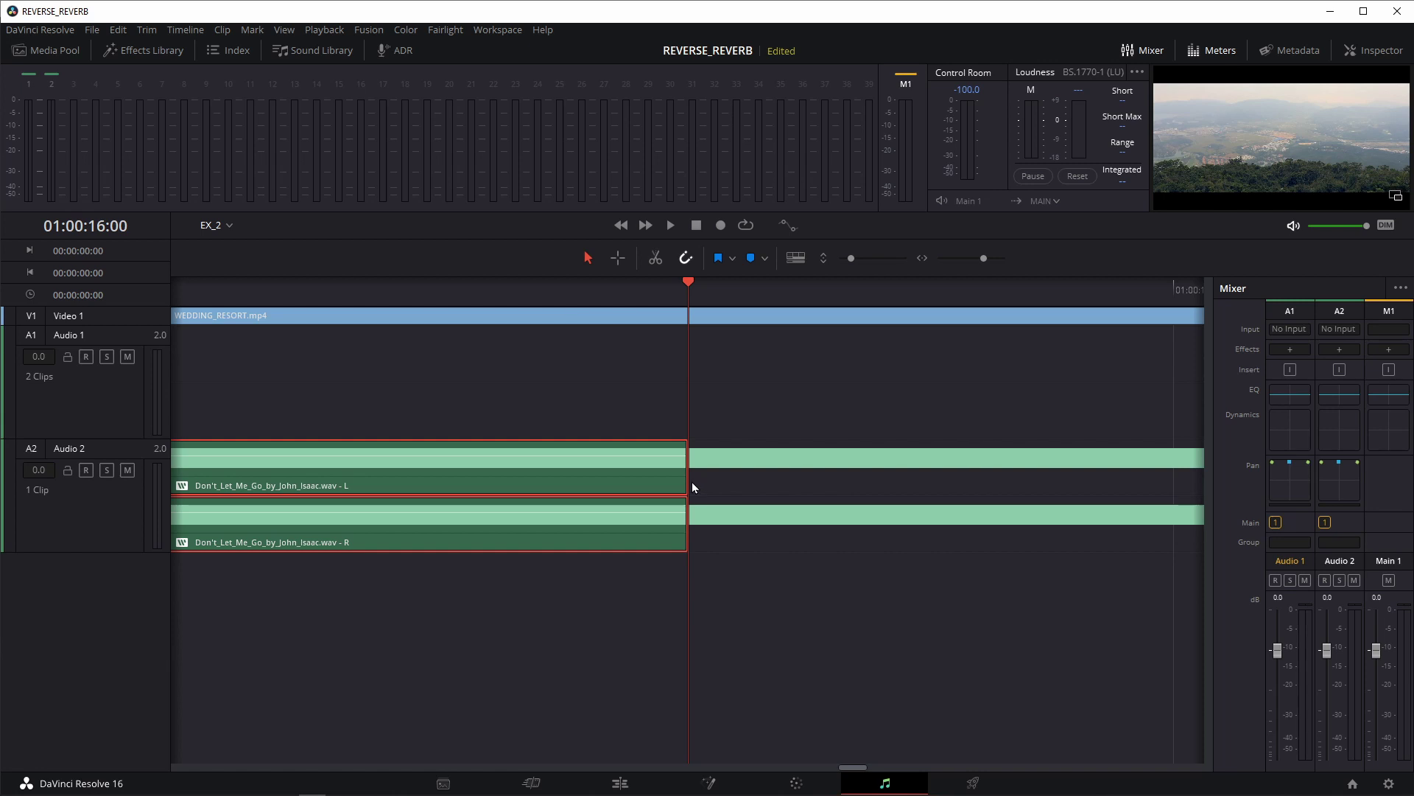
{"action": "left_click_drag", "start_coordinate": [688, 483], "coordinate": [663, 492]}
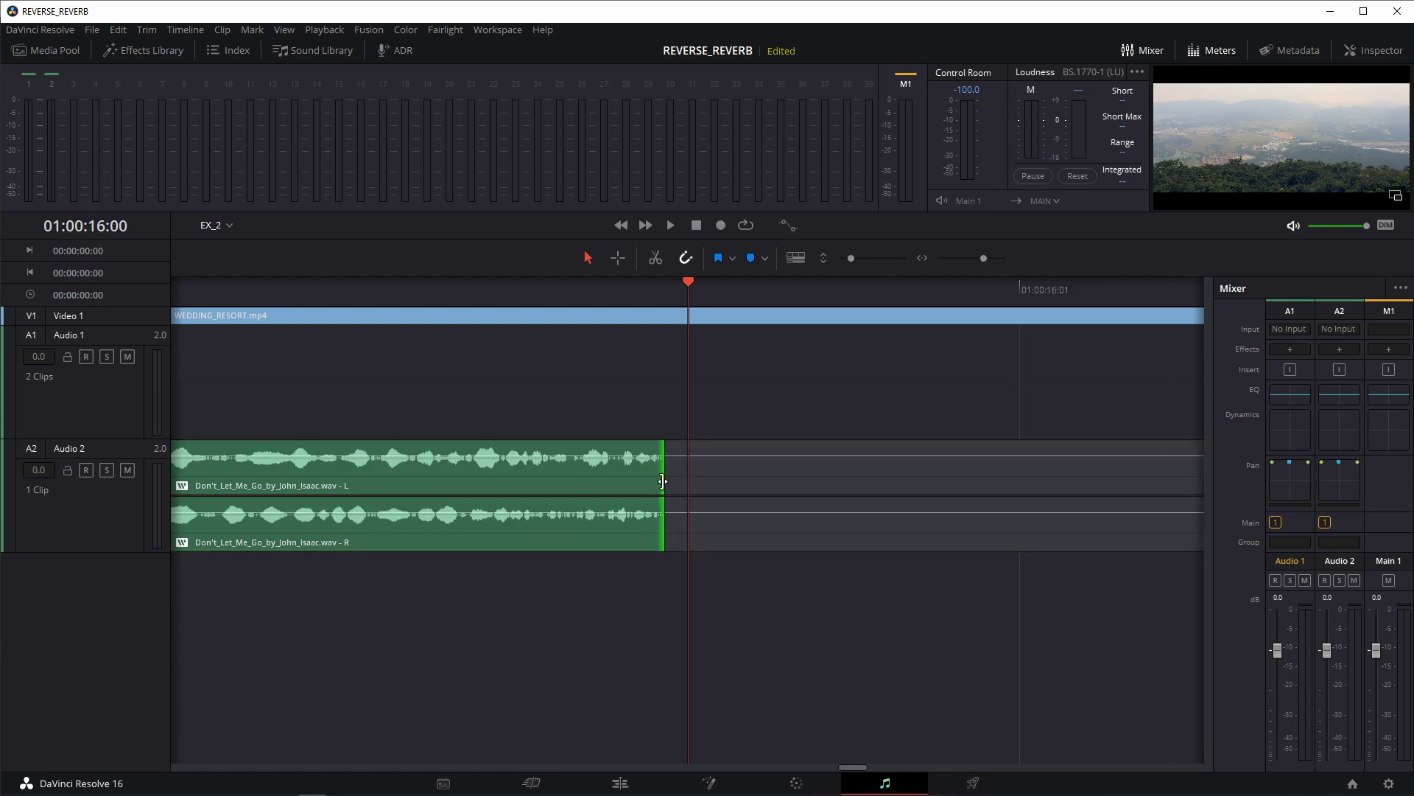
{"action": "scroll", "coordinate": [732, 501], "scroll_direction": "down", "scroll_amount": 5}
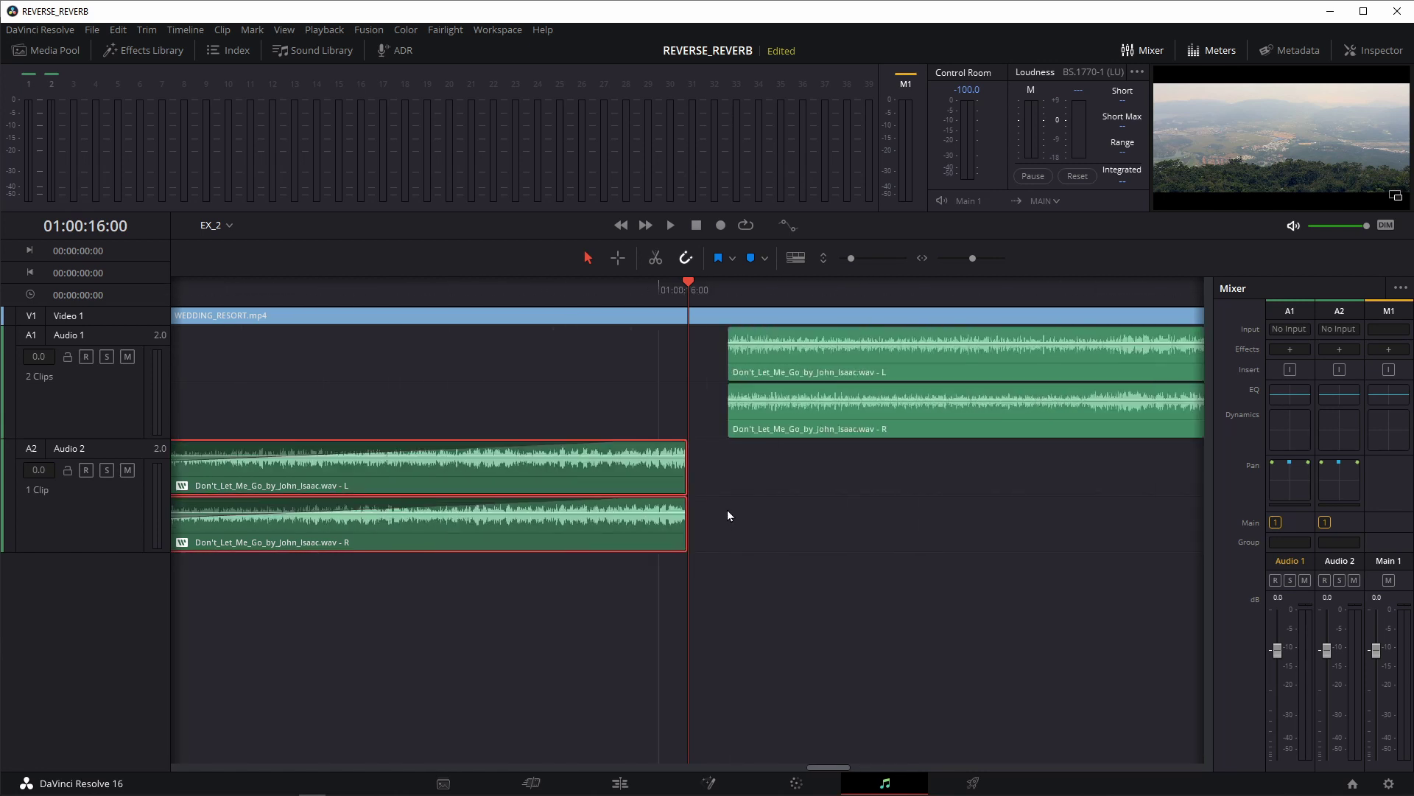
{"action": "mouse_move", "coordinate": [665, 443]}
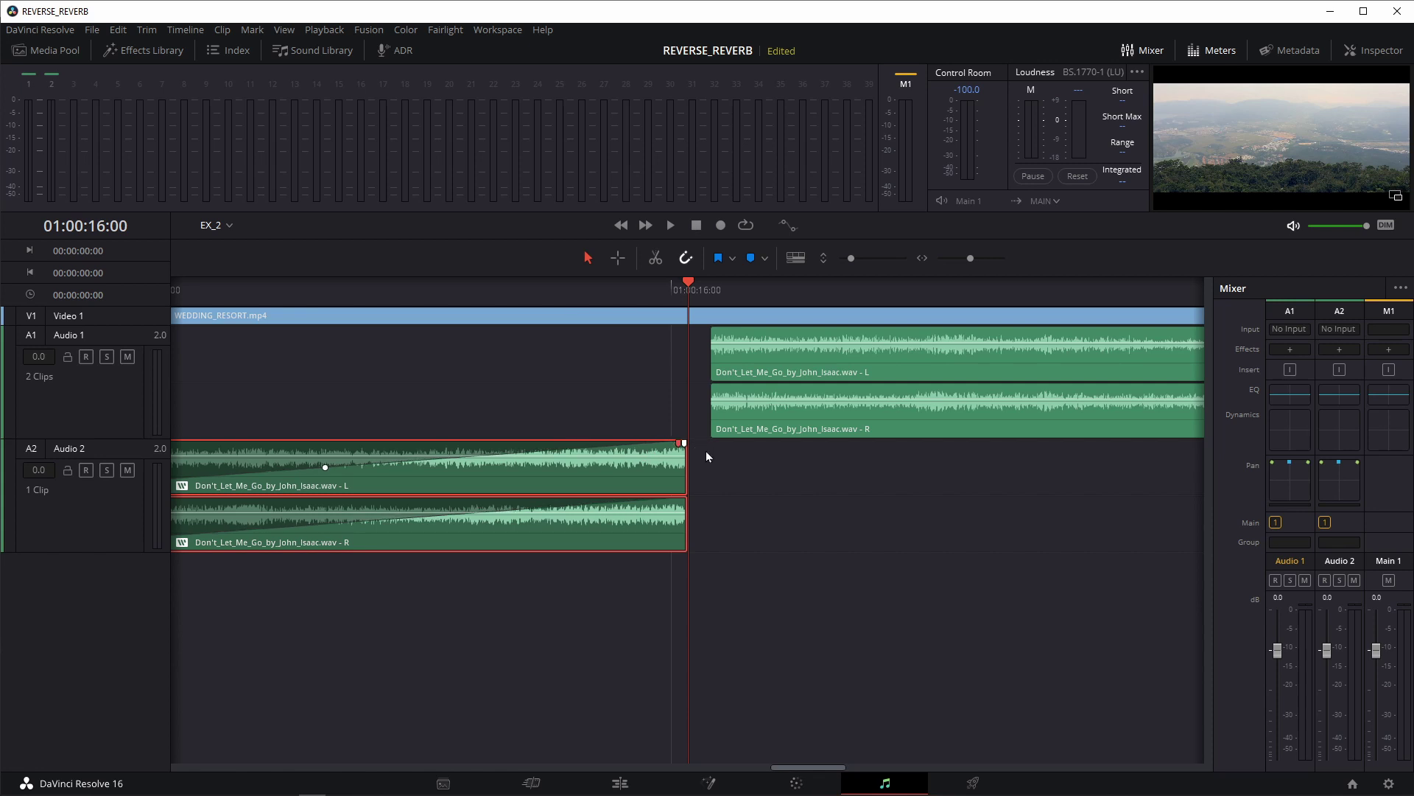
{"action": "scroll", "coordinate": [794, 520], "scroll_direction": "down", "scroll_amount": 3}
{"action": "scroll", "coordinate": [745, 521], "scroll_direction": "down", "scroll_amount": 2}
{"action": "scroll", "coordinate": [706, 518], "scroll_direction": "down", "scroll_amount": 1}
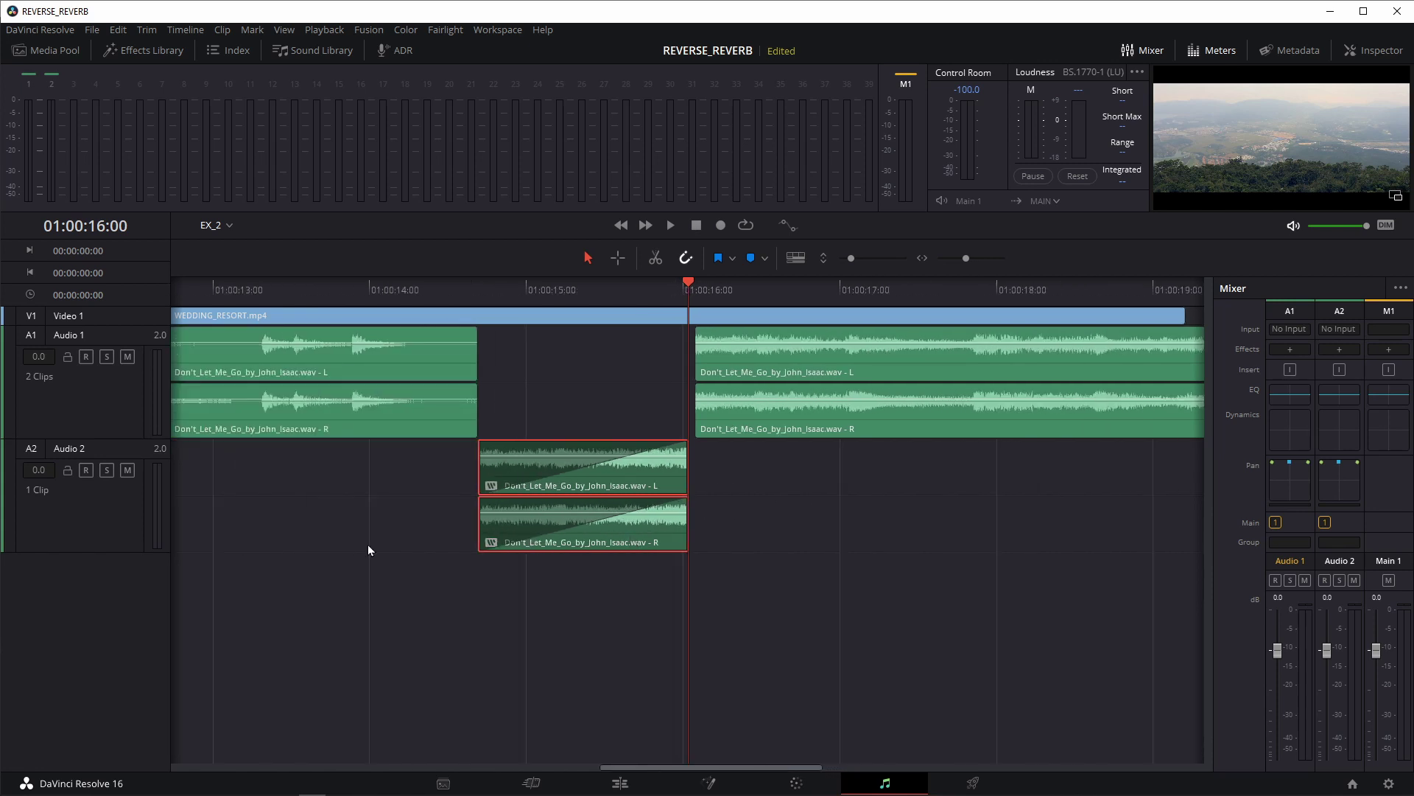
Add FairlightFX Reverb to Audio 2 and set its Reverb Time to 4000 ms
{"action": "left_click", "coordinate": [152, 49]}
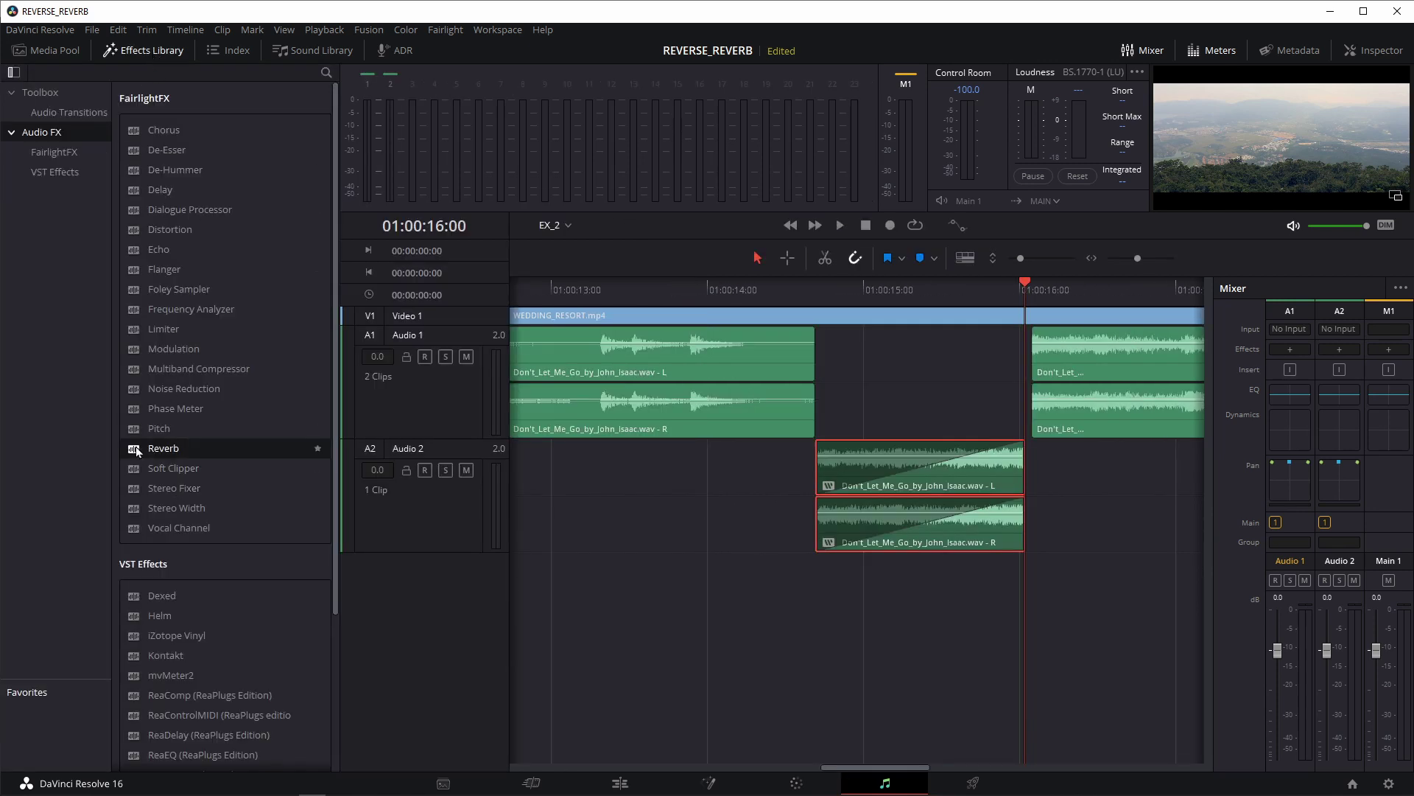
{"action": "left_click_drag", "start_coordinate": [136, 447], "coordinate": [416, 505]}
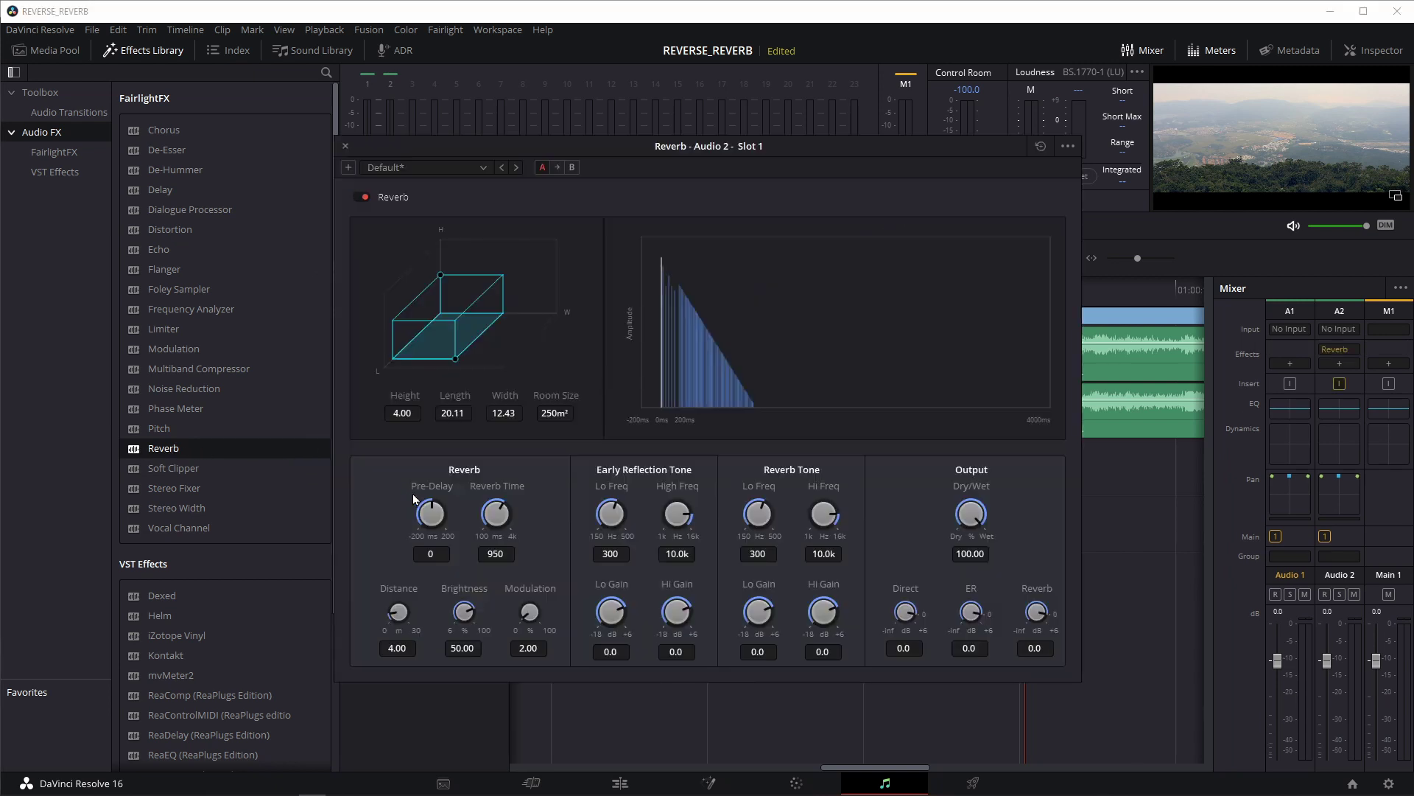
{"action": "left_click_drag", "start_coordinate": [495, 518], "coordinate": [803, 541]}
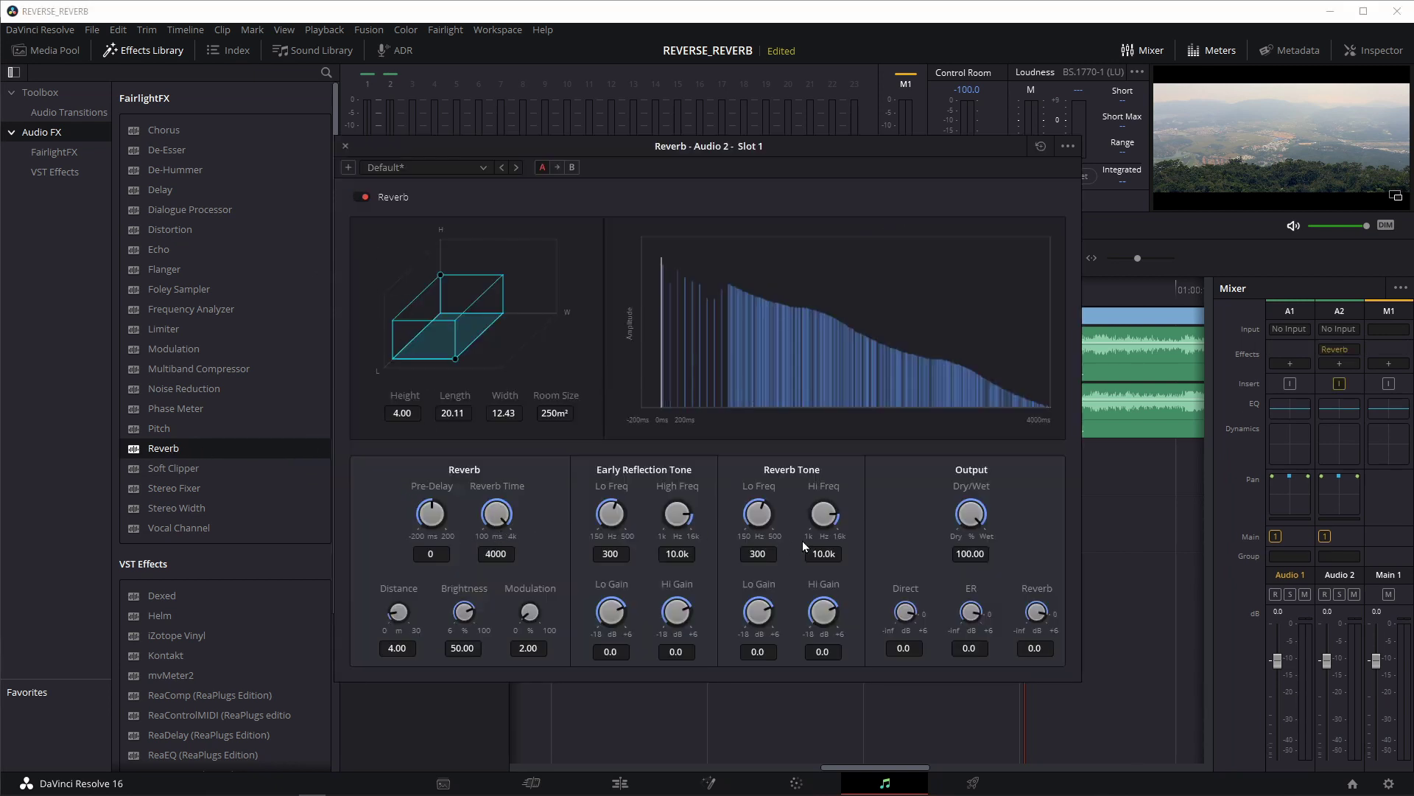
{"action": "left_click", "coordinate": [344, 146]}
{"action": "left_click", "coordinate": [156, 53]}
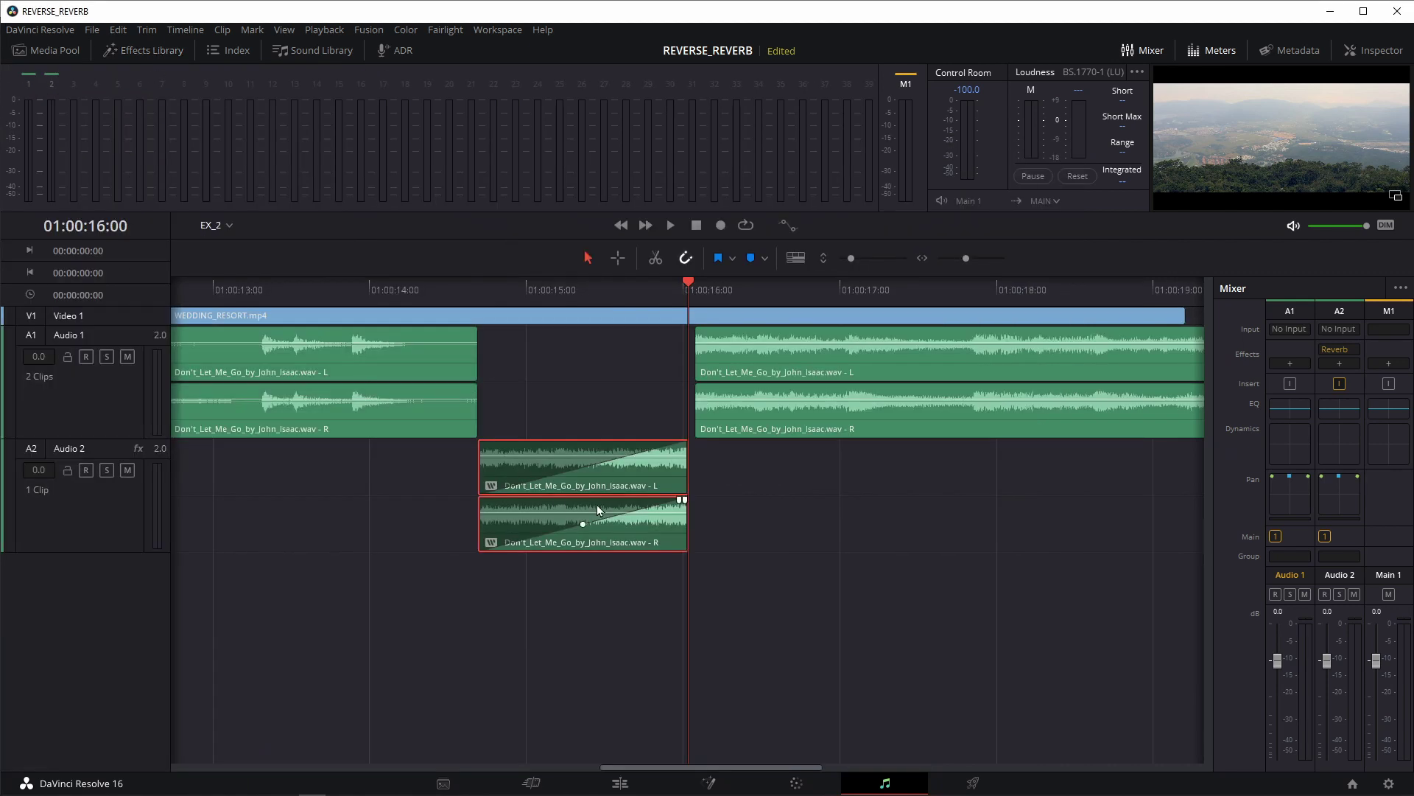
On the Deliver page, mark In 01:00:14:16 and Out 01:00:19:19 with Audio 1 muted
{"action": "left_click", "coordinate": [972, 783]}
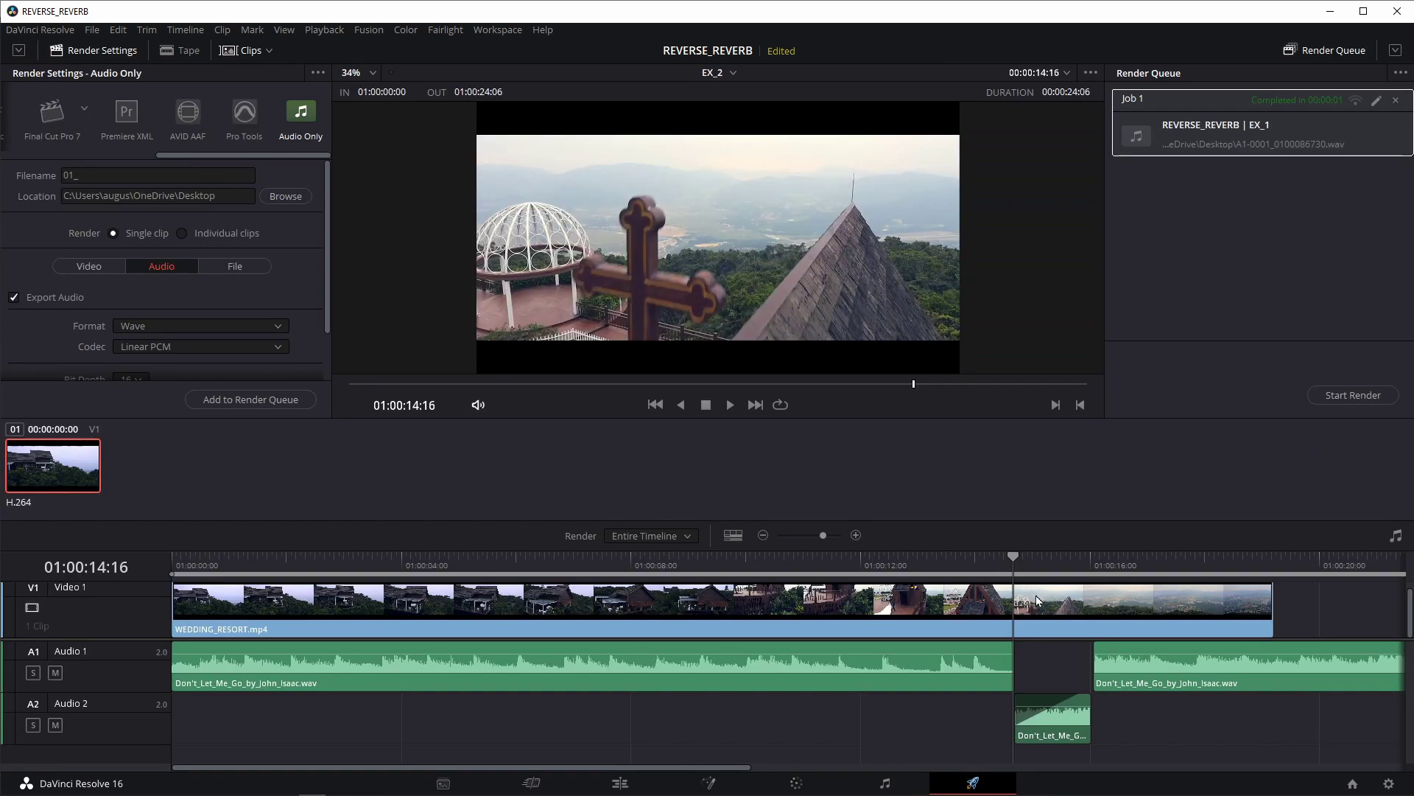
{"action": "key", "text": "i"}
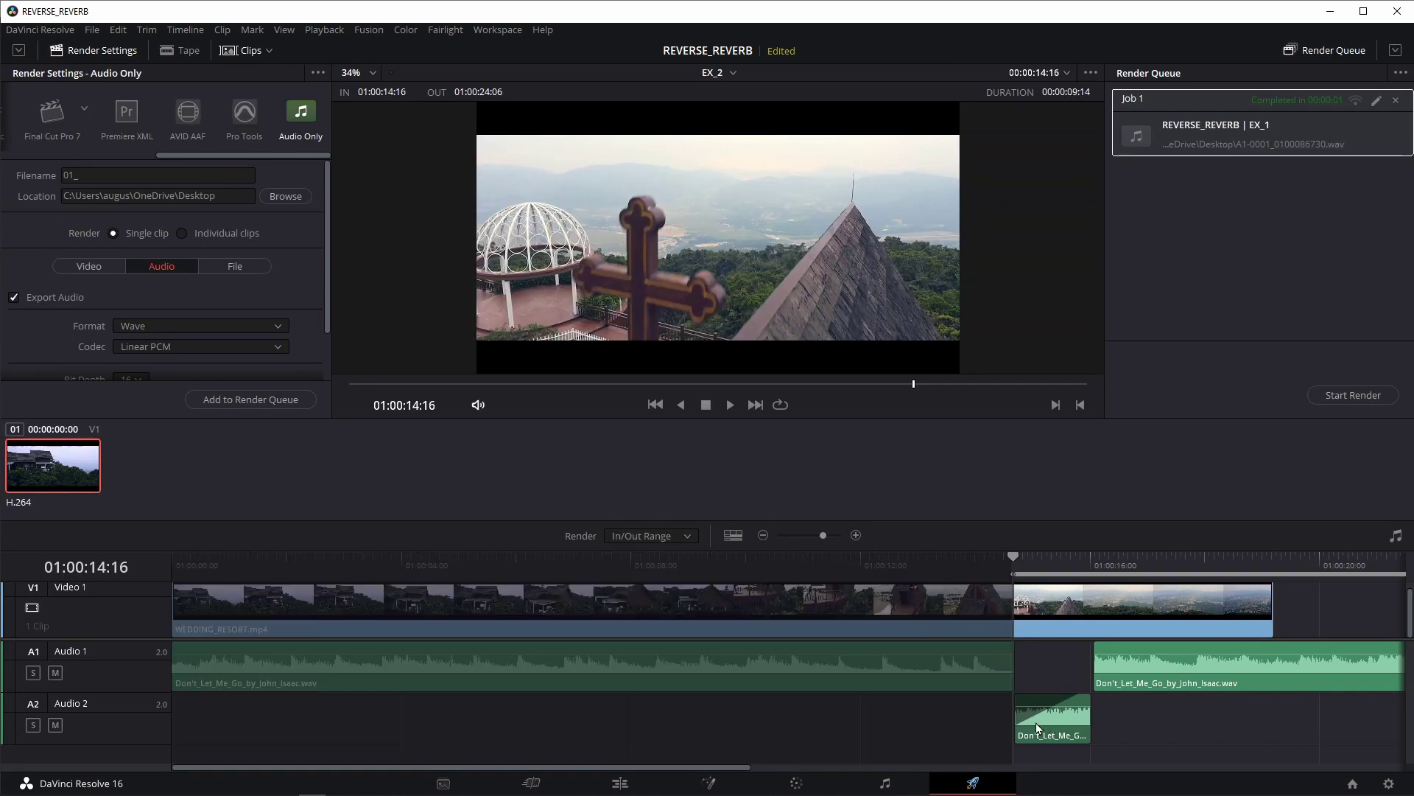
{"action": "left_click", "coordinate": [55, 673]}
{"action": "key", "text": "space"}
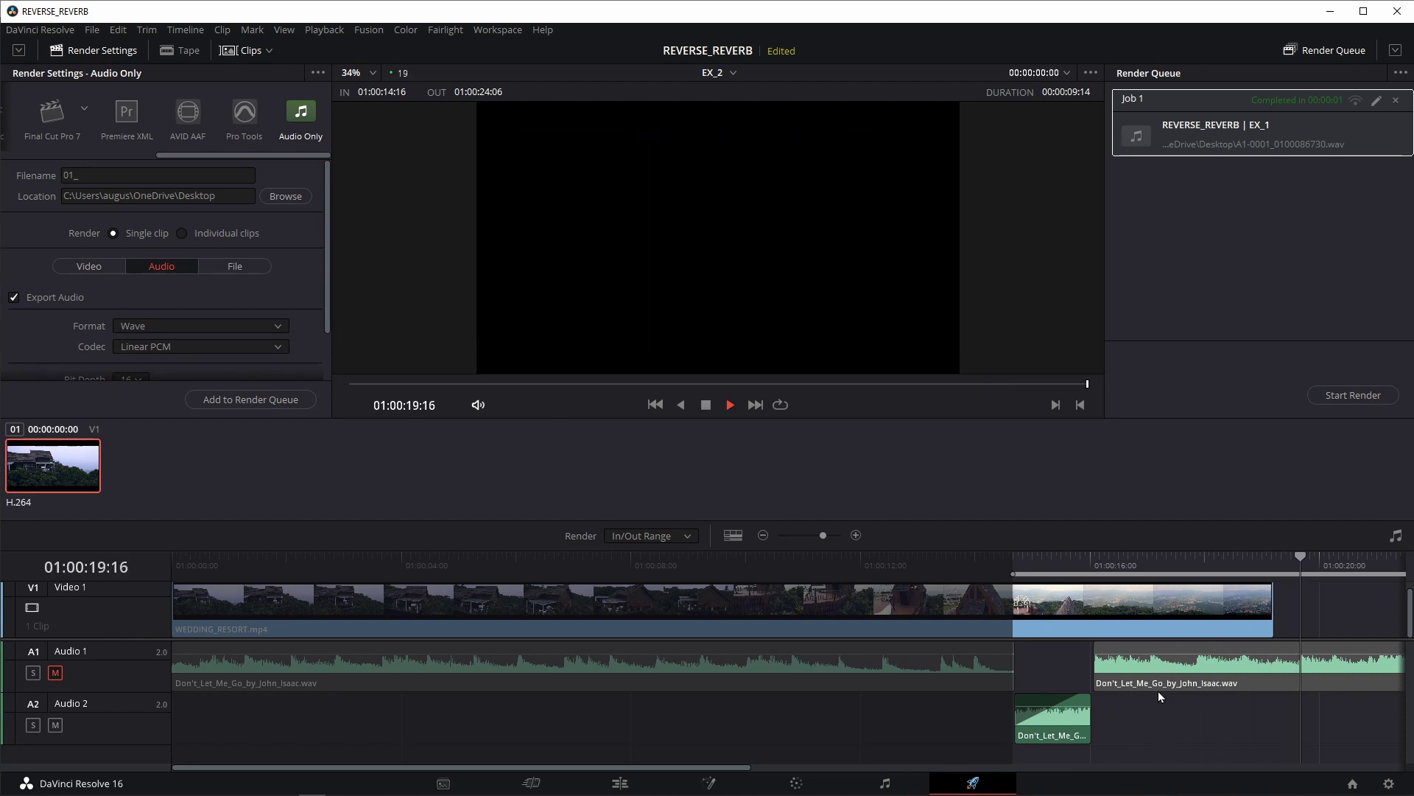
{"action": "key", "text": "space"}
{"action": "key", "text": "o"}
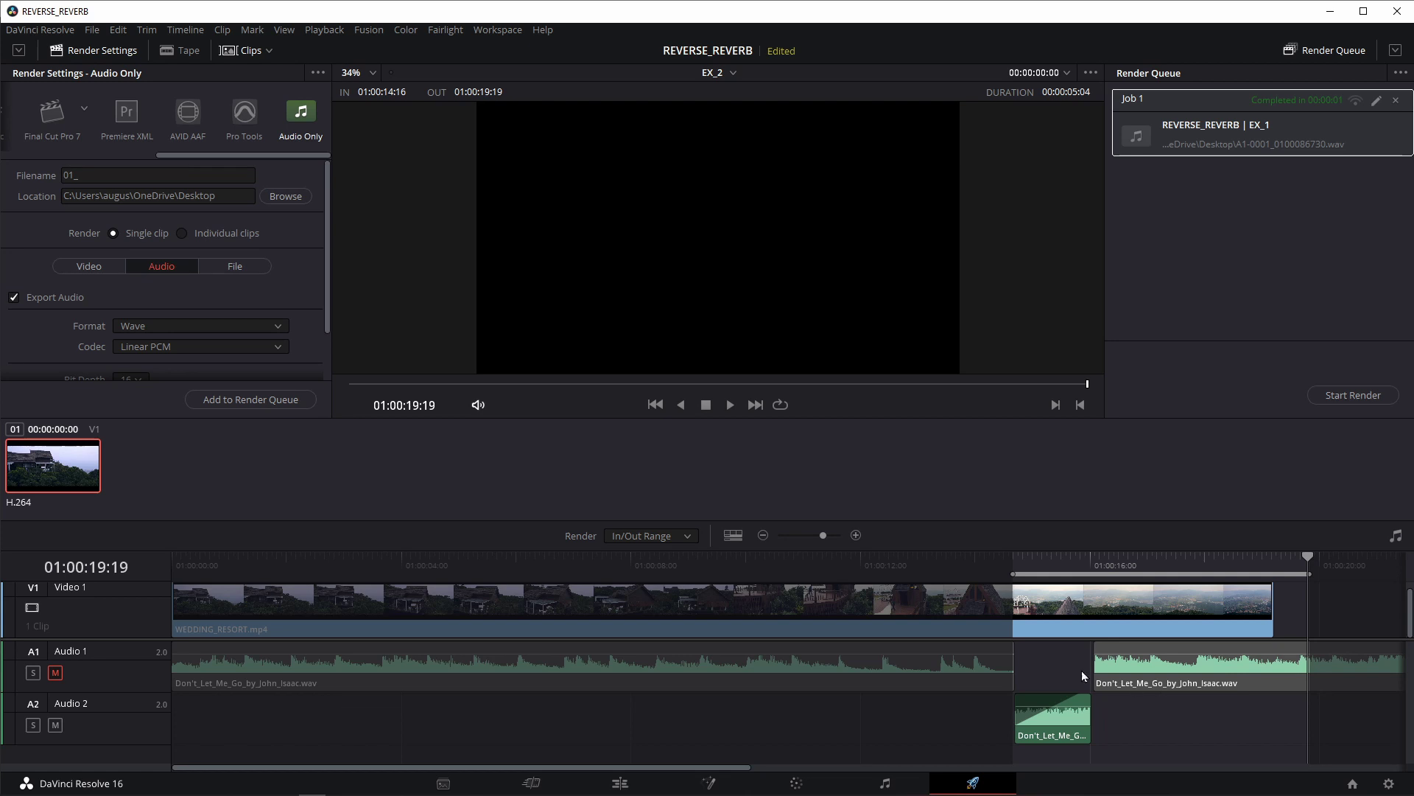
Name the output 02 and queue the EX_2 audio-only render job
{"action": "left_click", "coordinate": [98, 178]}
{"action": "type", "text": "2"}
{"action": "left_click", "coordinate": [258, 399]}
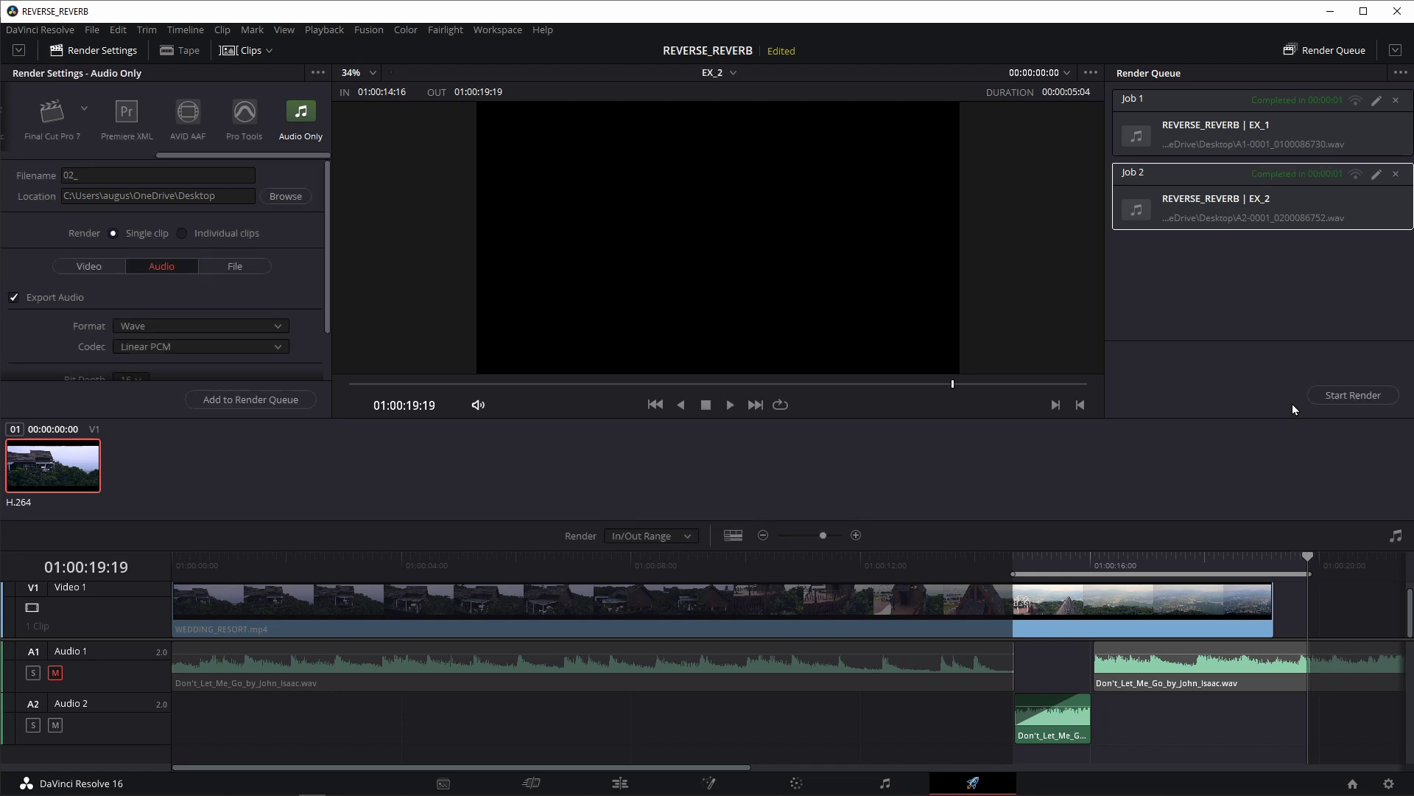
{"action": "left_click", "coordinate": [621, 784]}
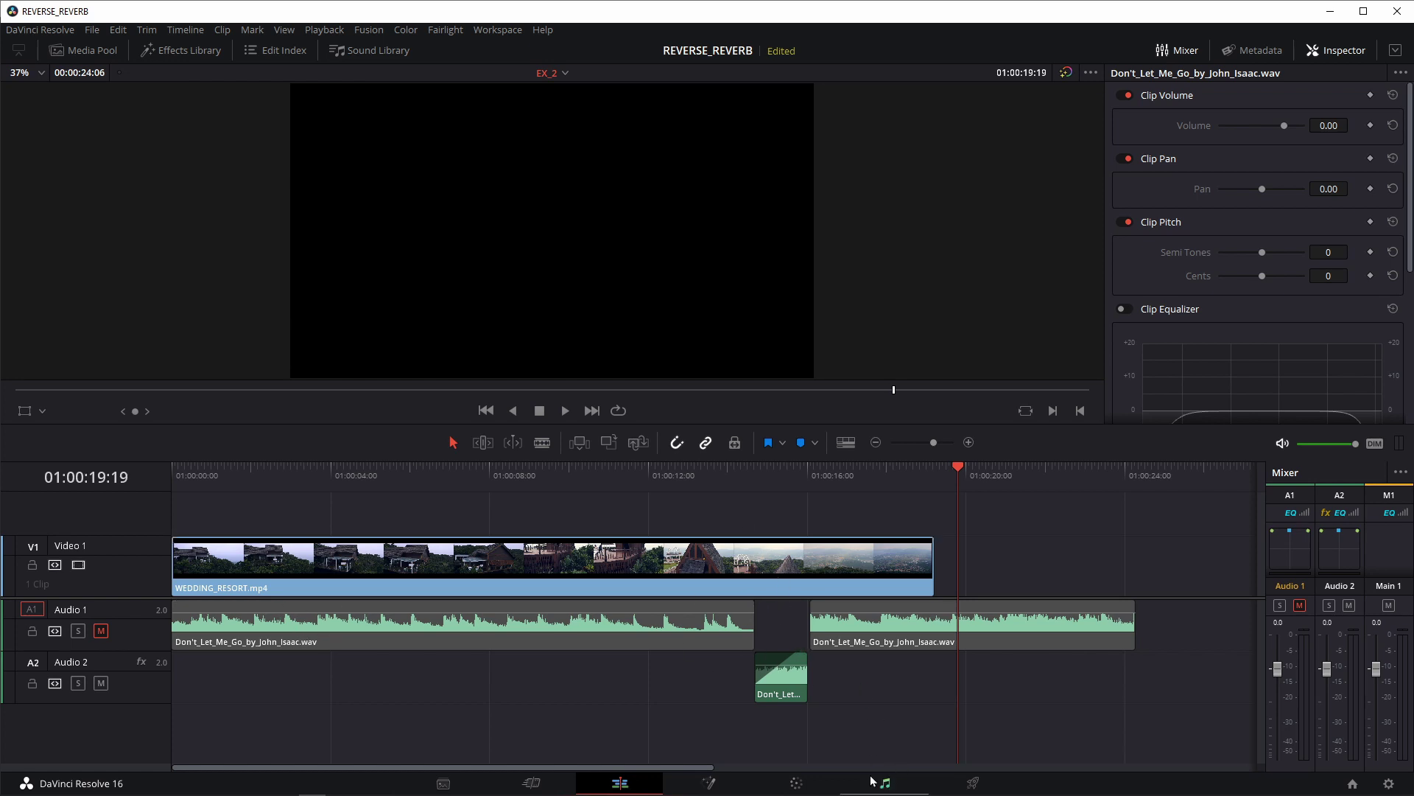
Replace Audio 2 with a fresh empty stereo track and show the Media Pool
{"action": "right_click", "coordinate": [131, 686]}
{"action": "left_click", "coordinate": [166, 624]}
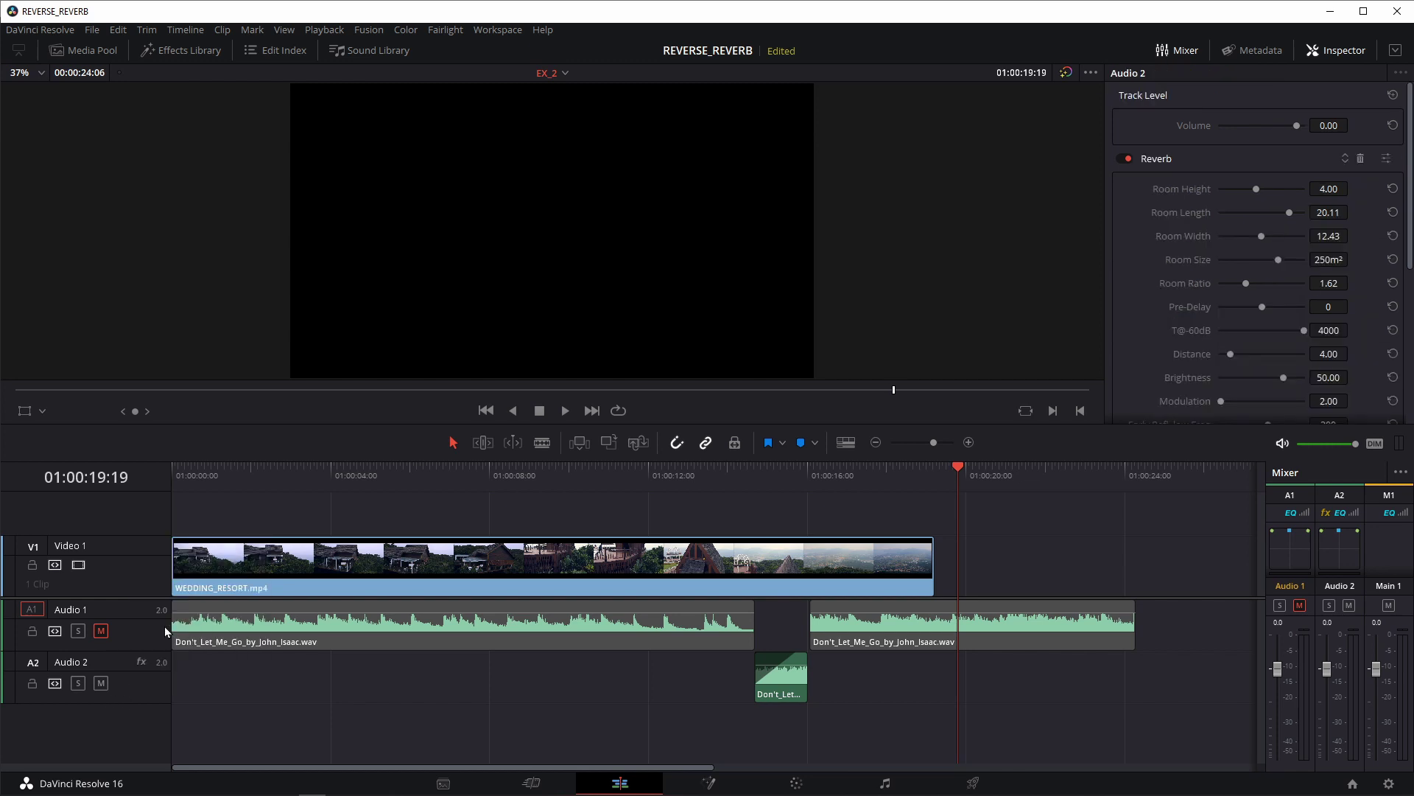
{"action": "right_click", "coordinate": [108, 678]}
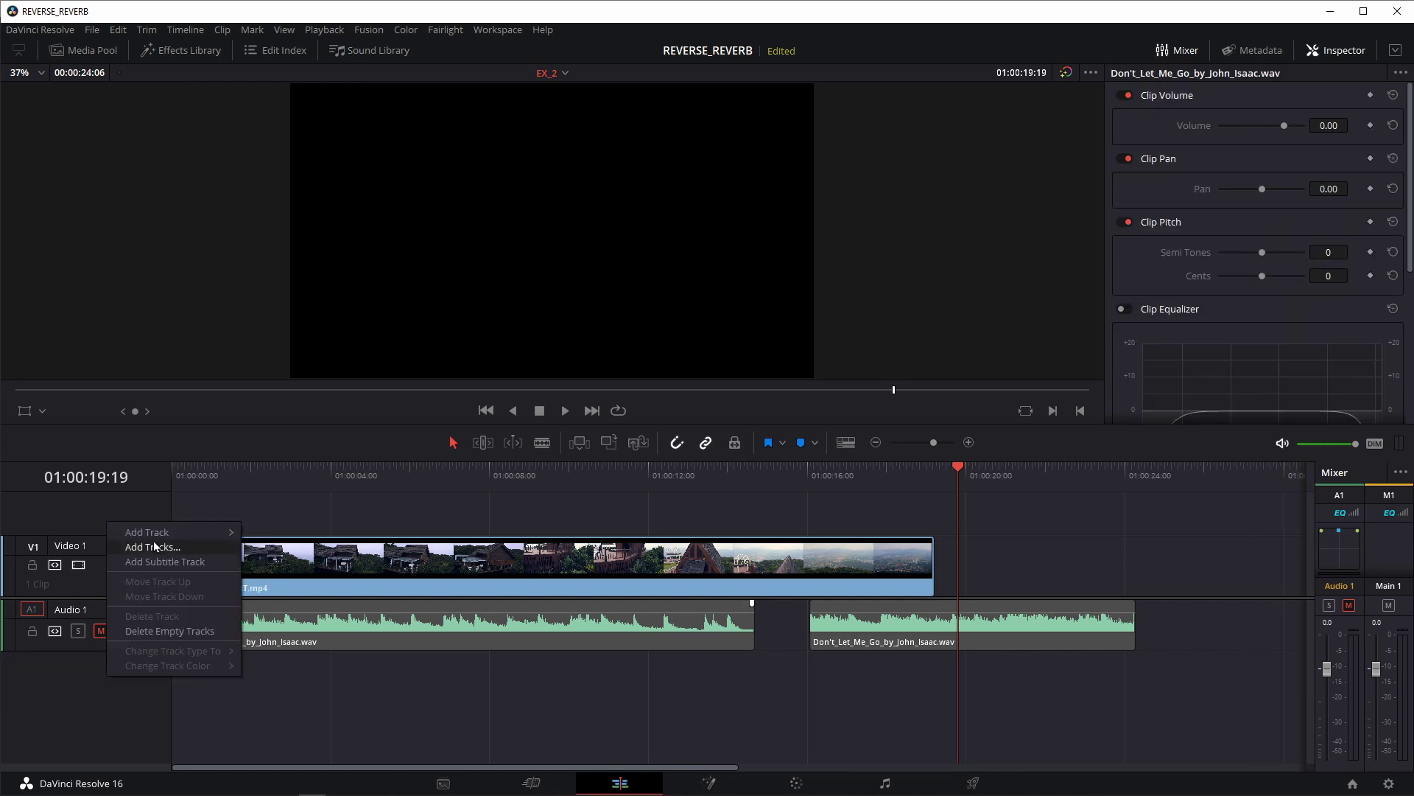
{"action": "mouse_move", "coordinate": [158, 536]}
{"action": "left_click", "coordinate": [271, 551]}
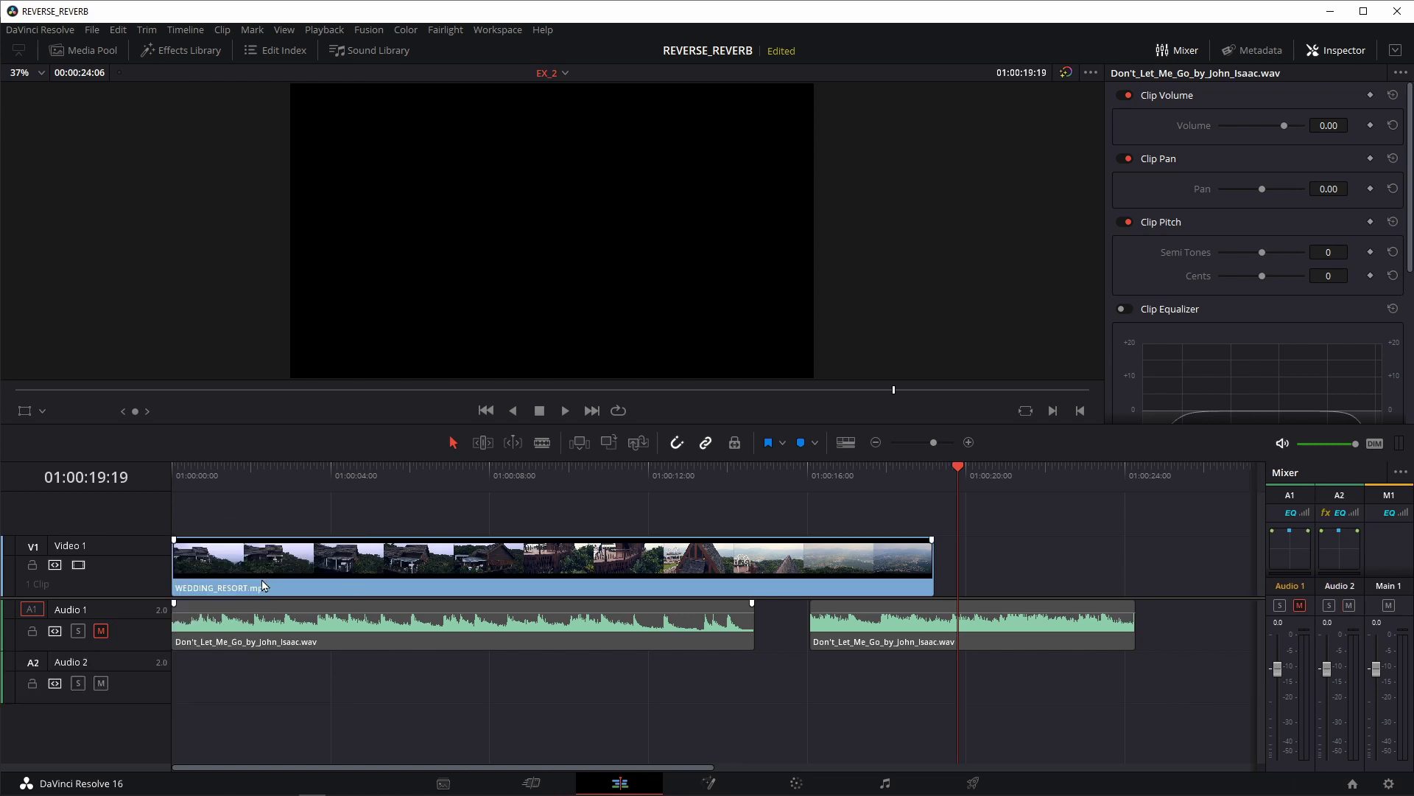
{"action": "left_click", "coordinate": [91, 50]}
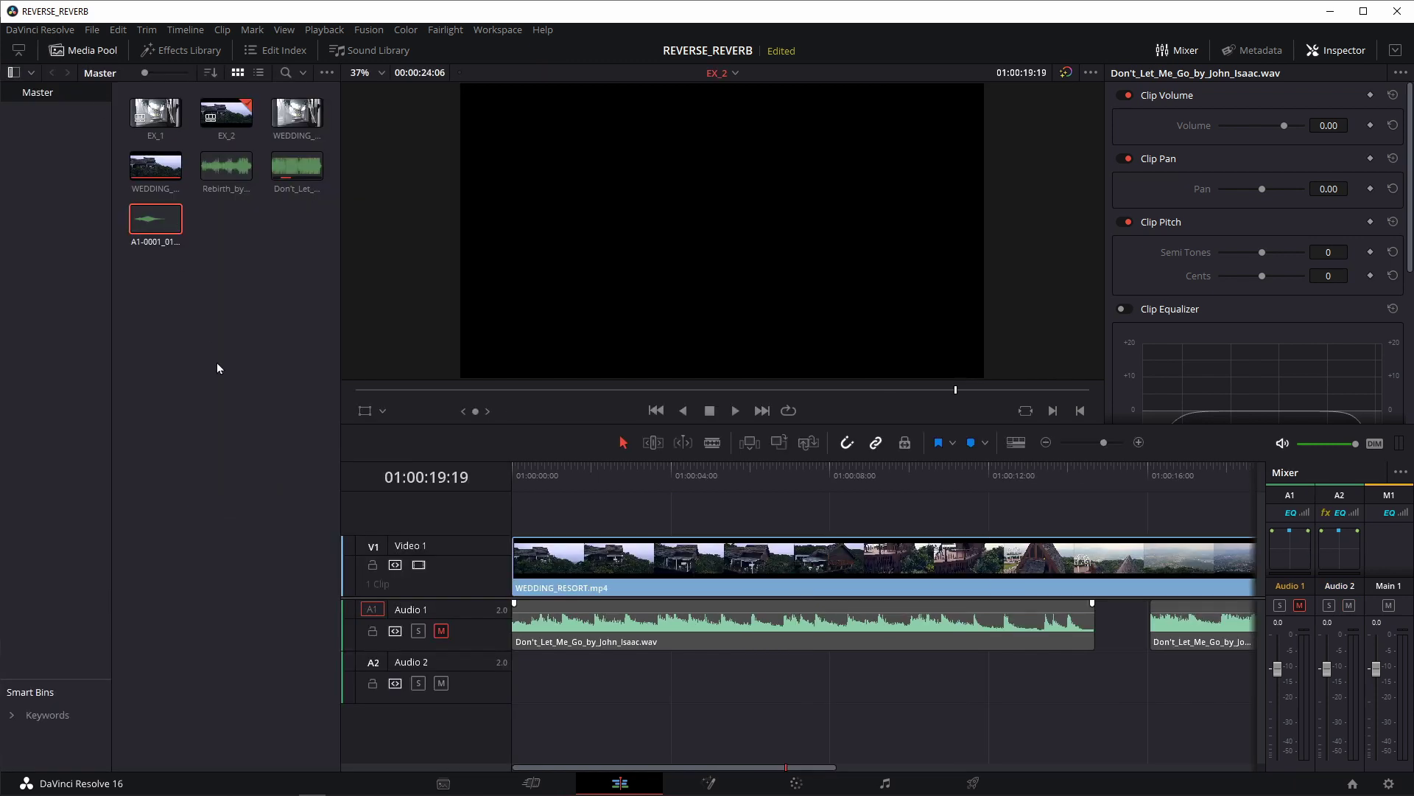
Import the rendered A2-0001_0200086752.wav and place it on Audio 2
{"action": "key", "text": "ctrl+i"}
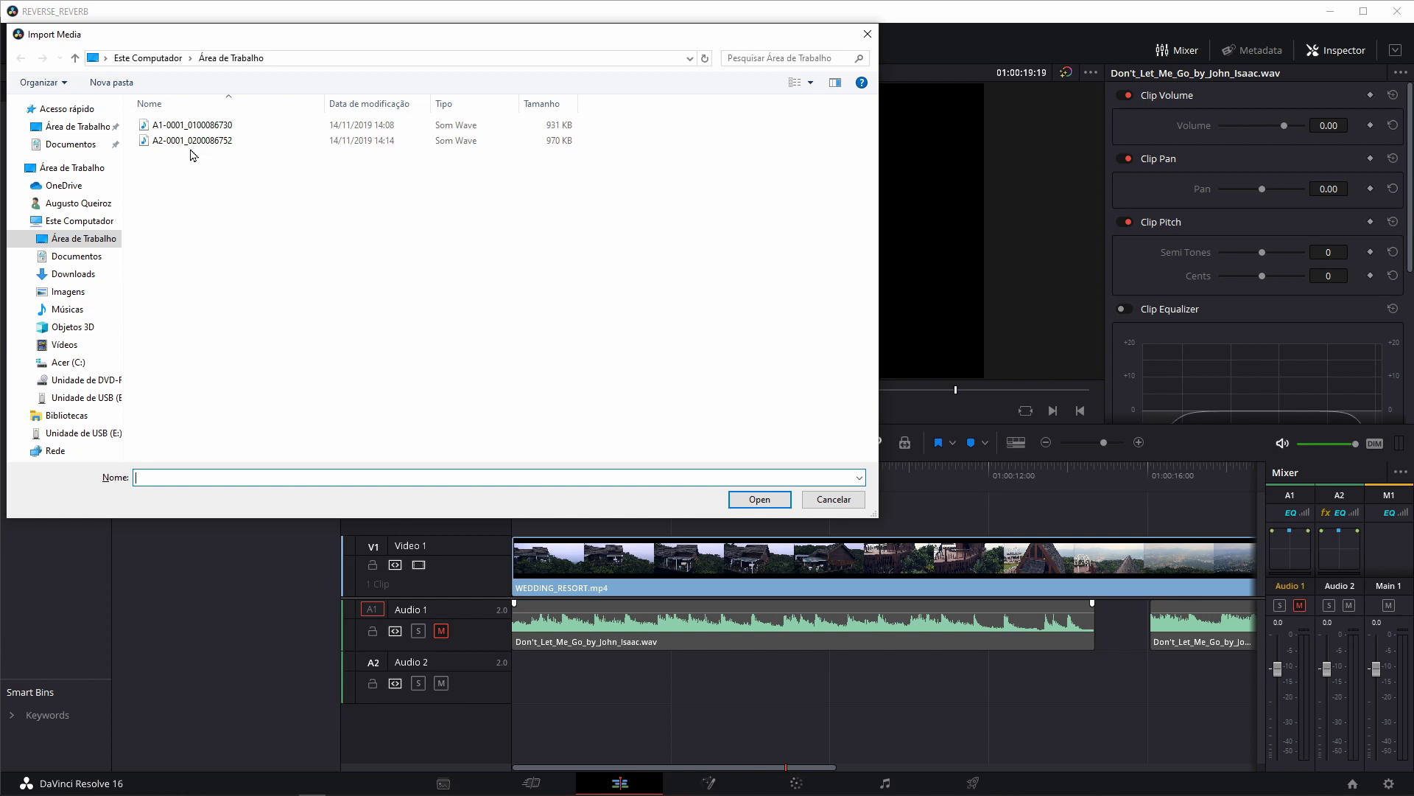
{"action": "double_click", "coordinate": [184, 148]}
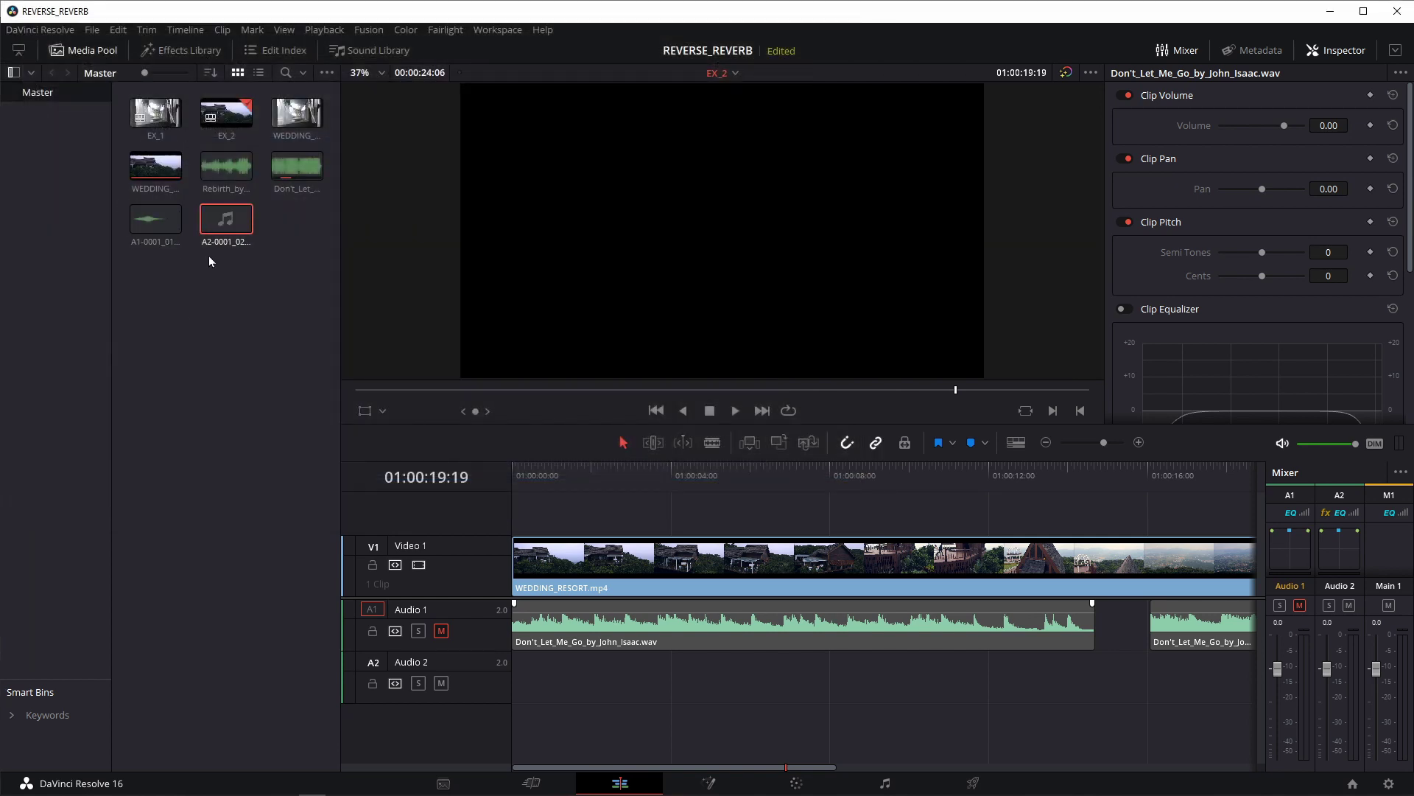
{"action": "mouse_move", "coordinate": [222, 221]}
{"action": "left_mouse_down"}
{"action": "mouse_move", "coordinate": [661, 599]}
{"action": "mouse_move", "coordinate": [966, 700]}
{"action": "left_mouse_up"}
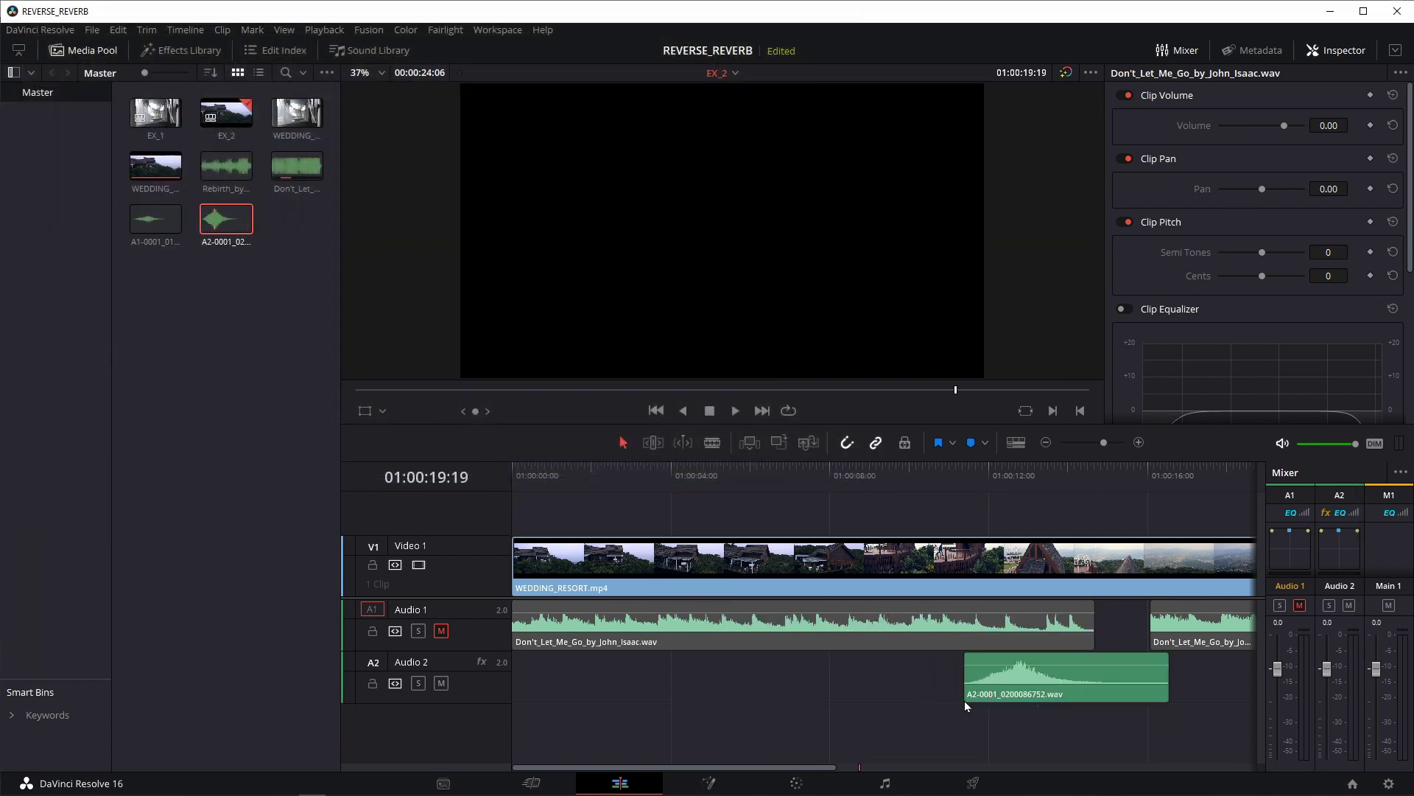
{"action": "left_click", "coordinate": [1048, 699]}
Set the imported A2 clip to reverse speed
{"action": "right_click", "coordinate": [1050, 706]}
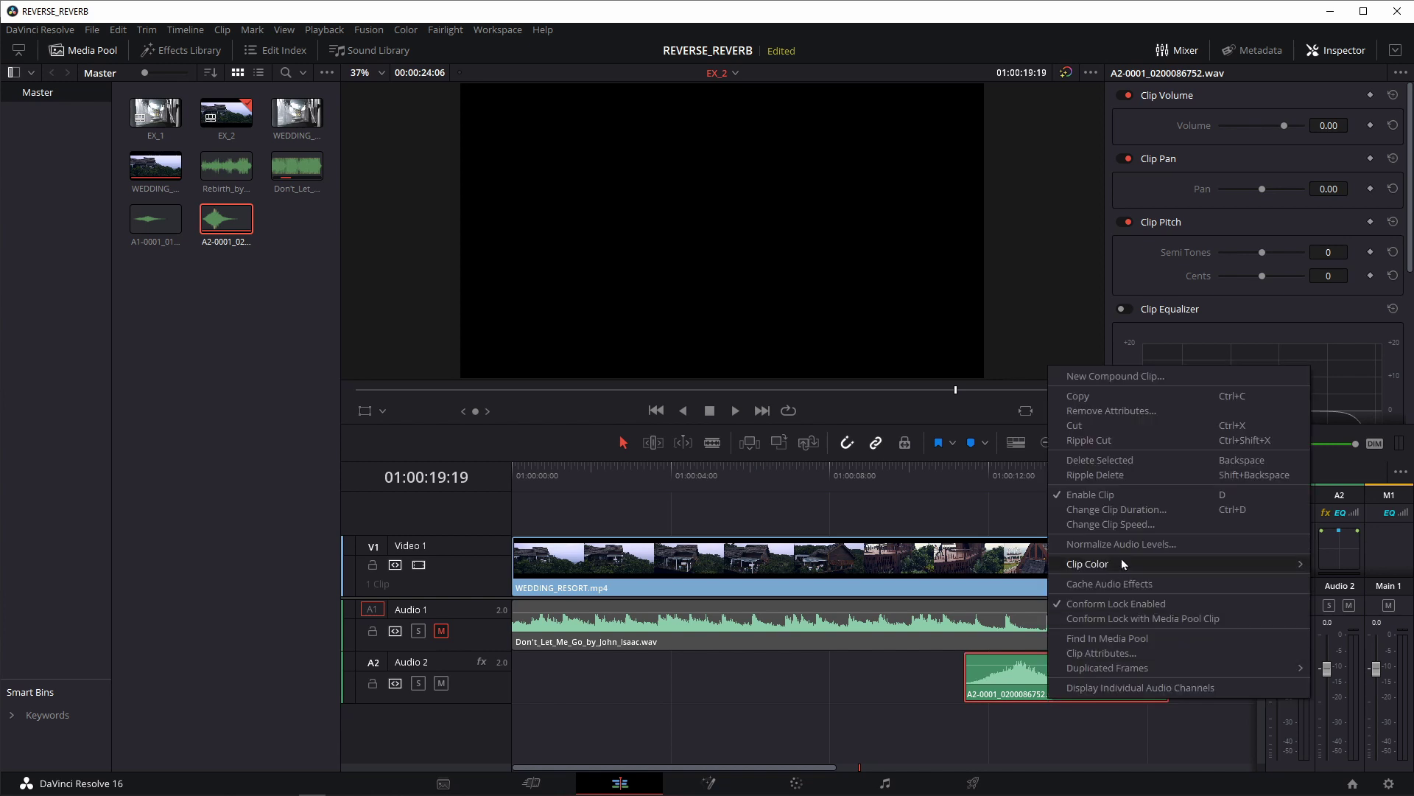
{"action": "left_click", "coordinate": [1122, 528]}
{"action": "left_click", "coordinate": [1127, 488]}
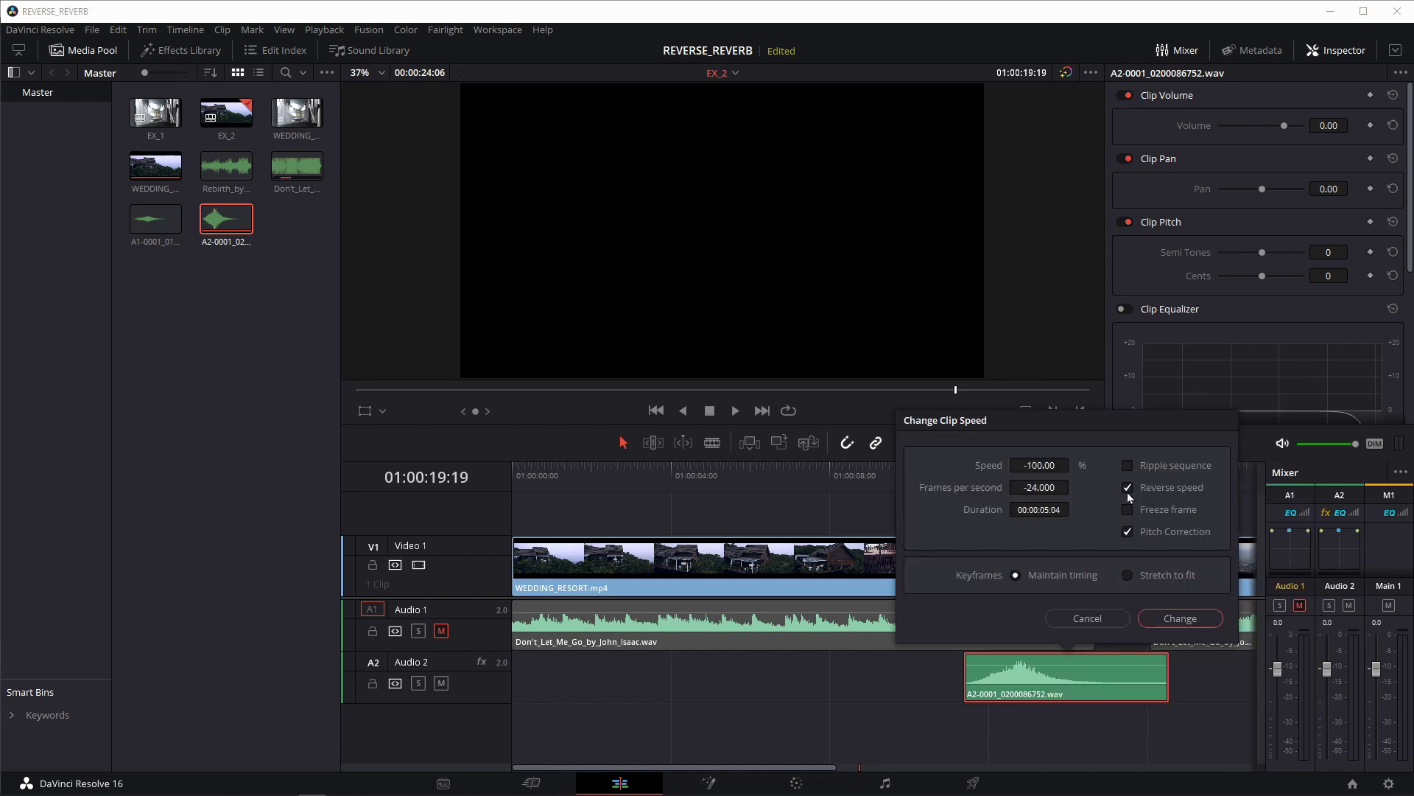
{"action": "left_click", "coordinate": [1178, 618]}
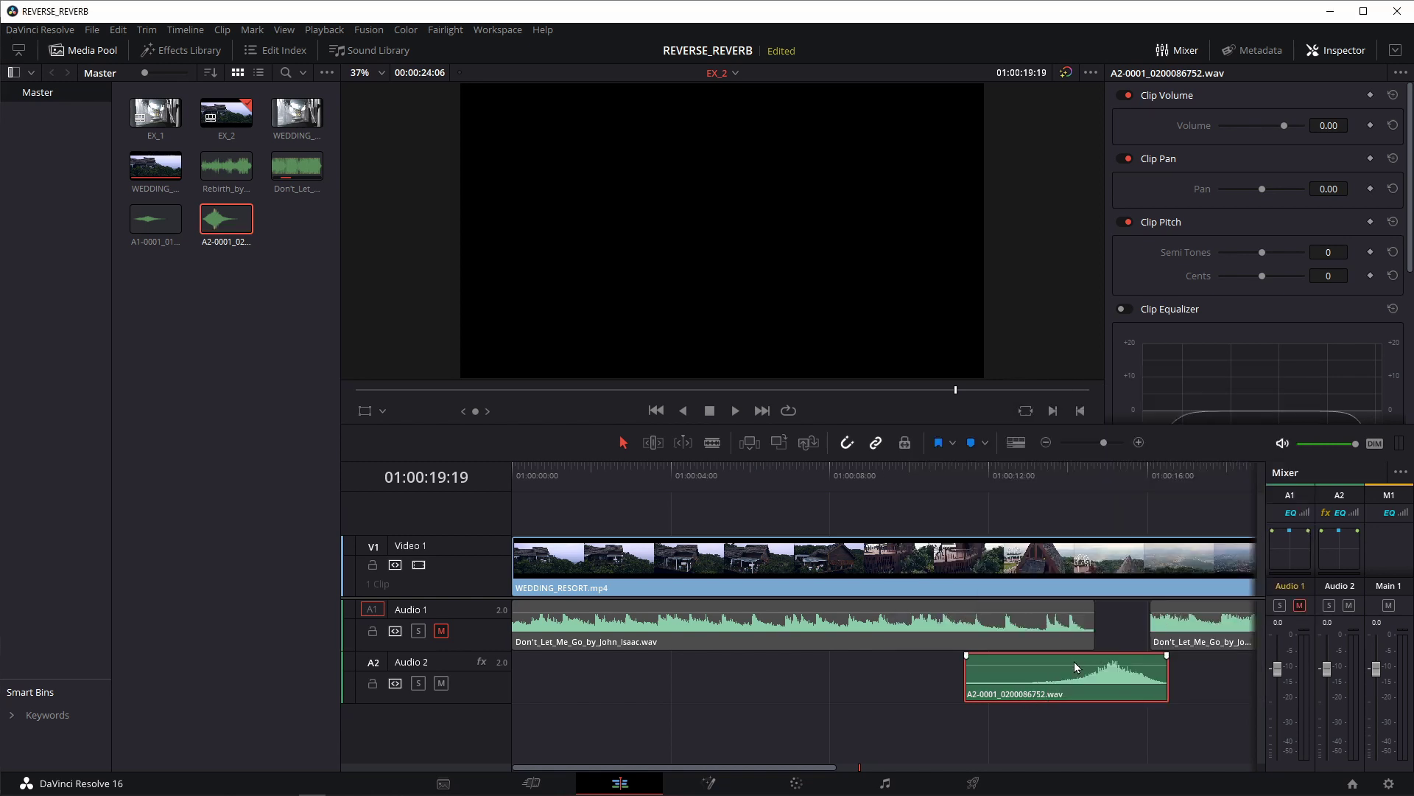
{"action": "left_click", "coordinate": [892, 785]}
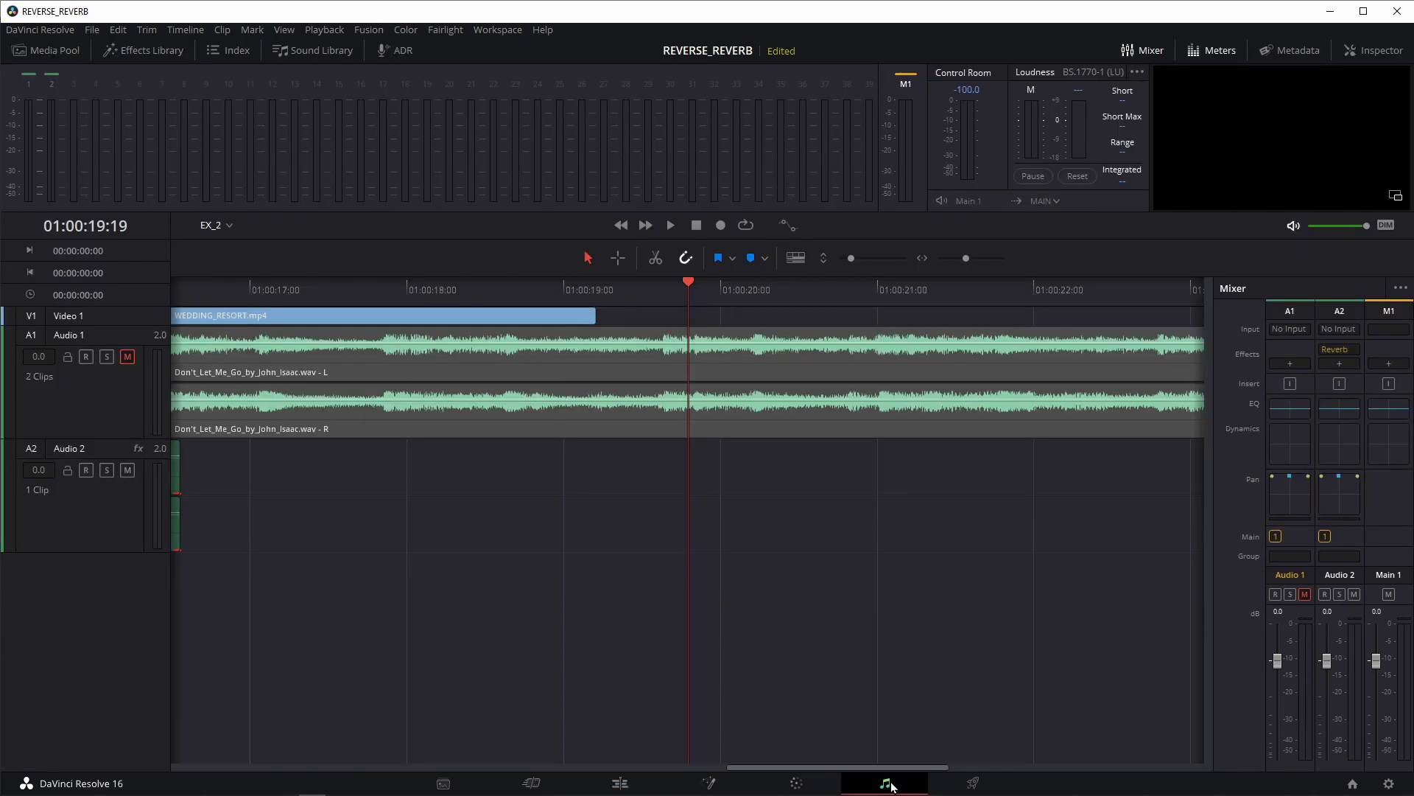
Zoom in on the song gap and park the playhead at 01:00:14:23
{"action": "key", "text": "Home"}
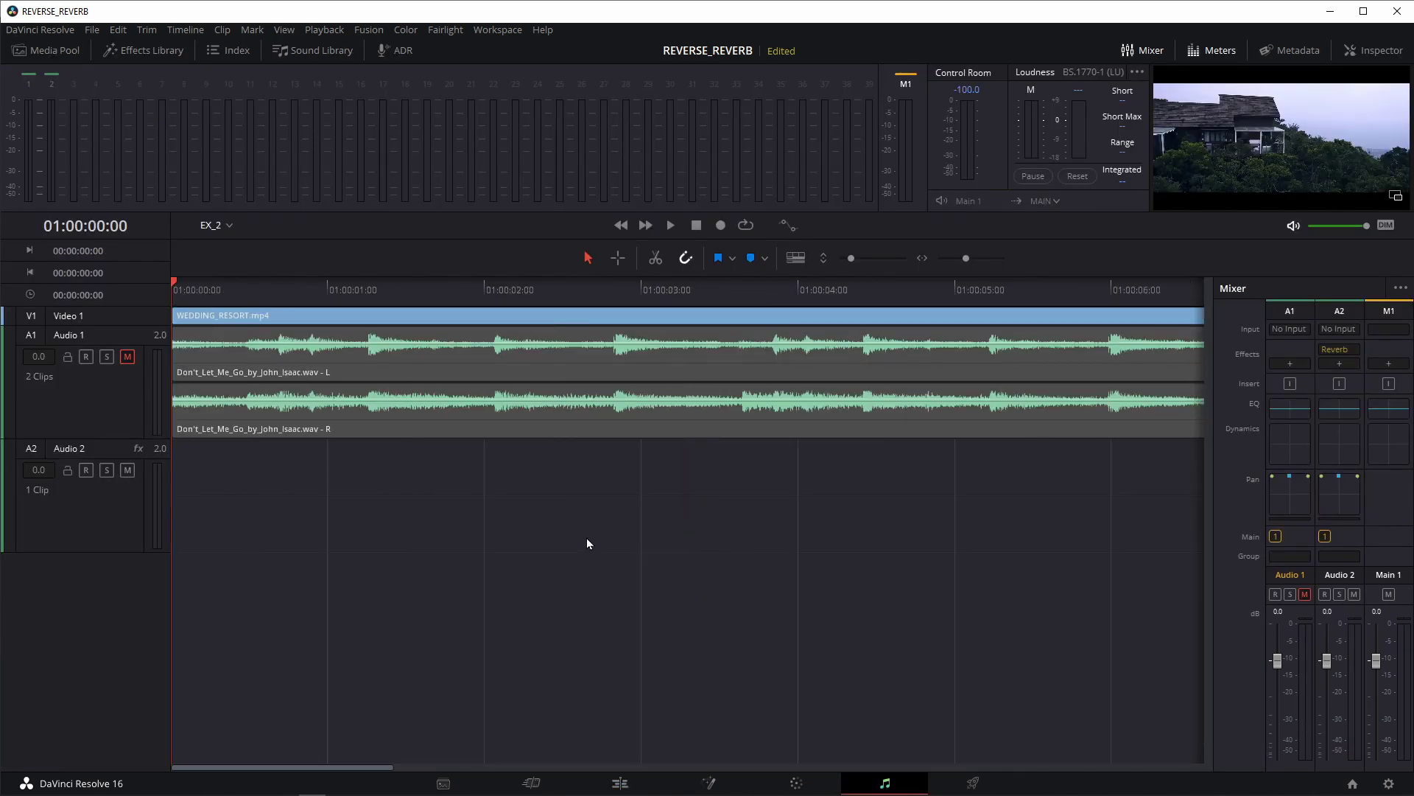
{"action": "key", "text": "ctrl+minus"}
{"action": "key", "text": "ctrl+minus"}
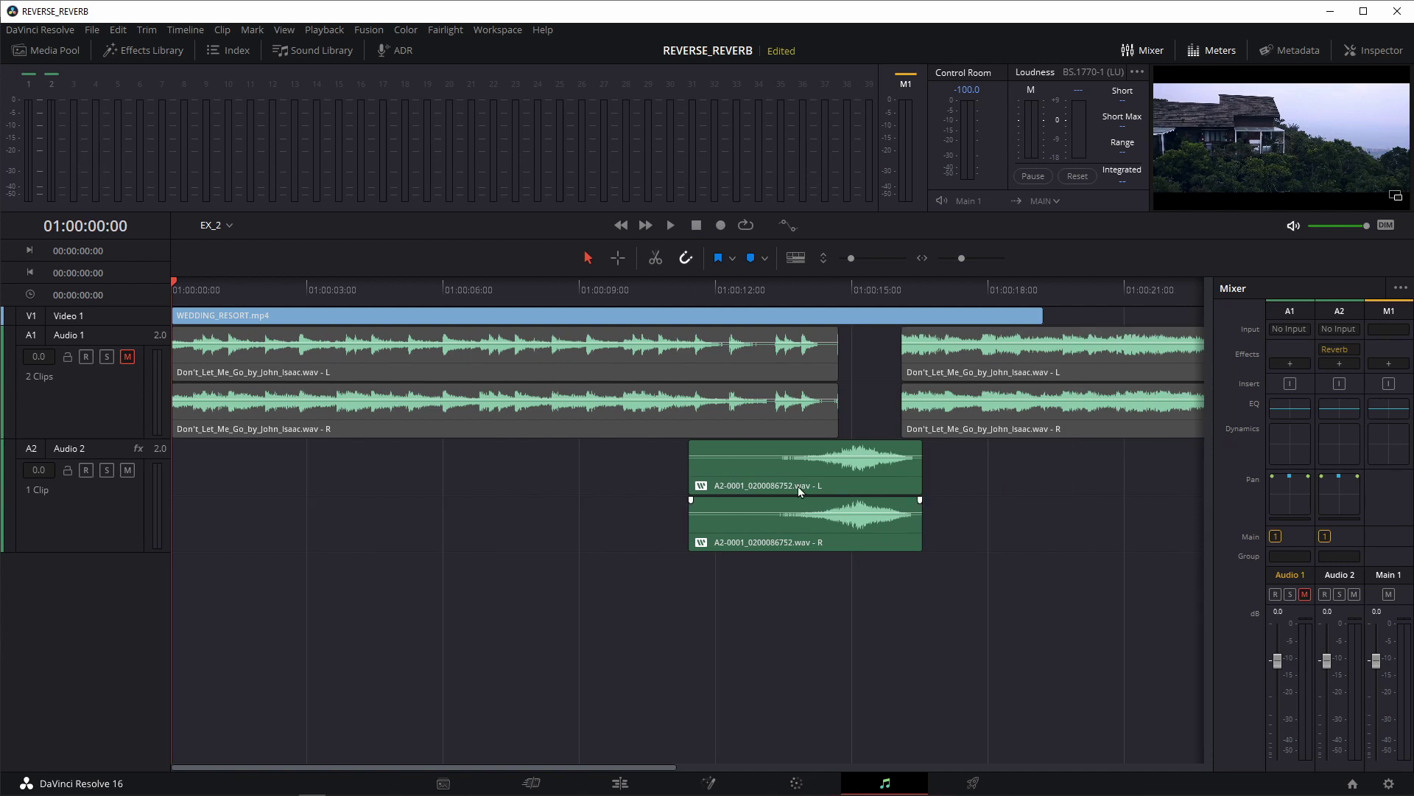
{"action": "left_click", "coordinate": [857, 332]}
{"action": "key", "text": "ctrl+equal"}
{"action": "key", "text": "ctrl+equal"}
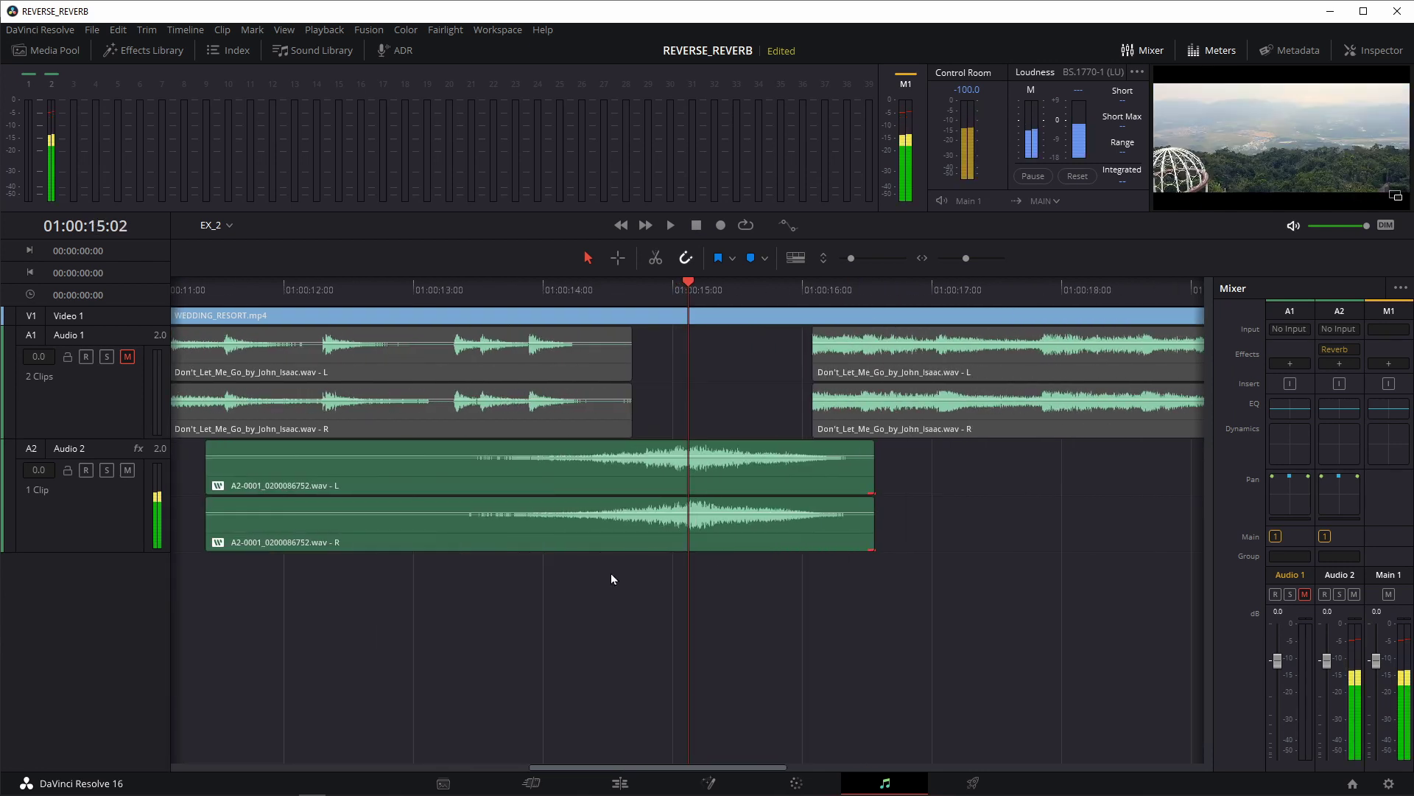
{"action": "key", "text": "ctrl+equal"}
{"action": "key", "text": "ctrl+equal"}
{"action": "key", "text": "ctrl+equal"}
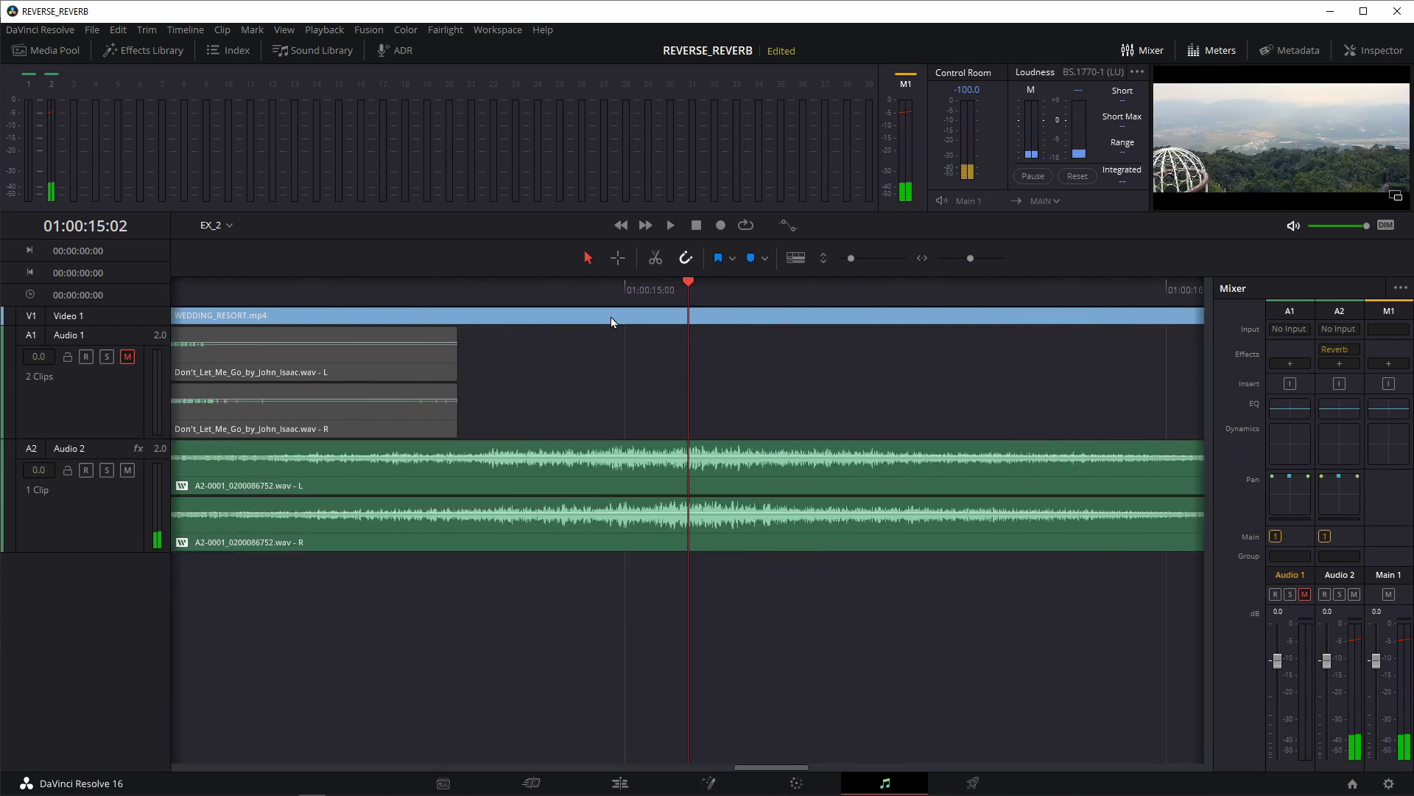
{"action": "left_click", "coordinate": [627, 296]}
{"action": "left_click", "coordinate": [622, 314]}
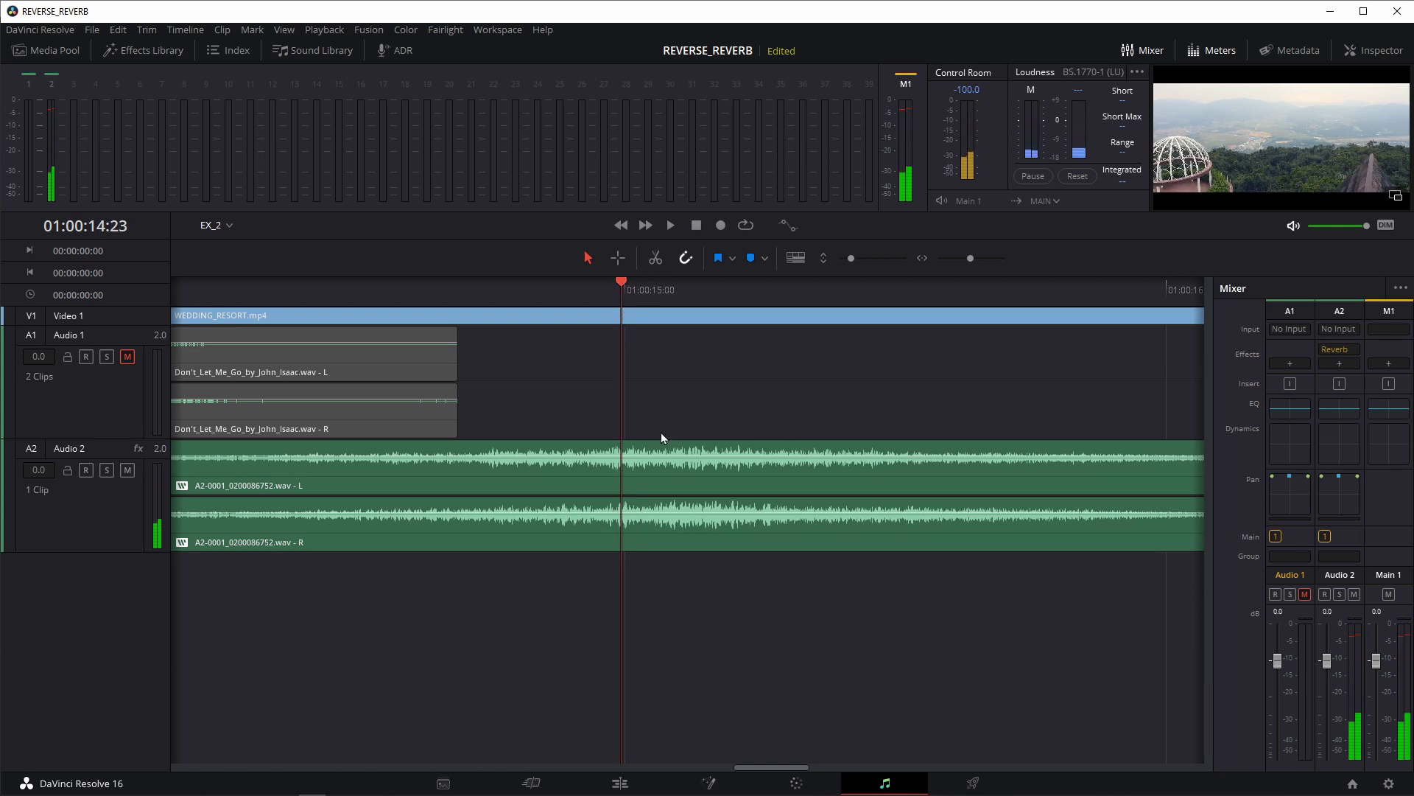
{"action": "scroll", "coordinate": [663, 439], "scroll_direction": "up", "scroll_amount": 2}
{"action": "scroll", "coordinate": [700, 456], "scroll_direction": "up", "scroll_amount": 5}
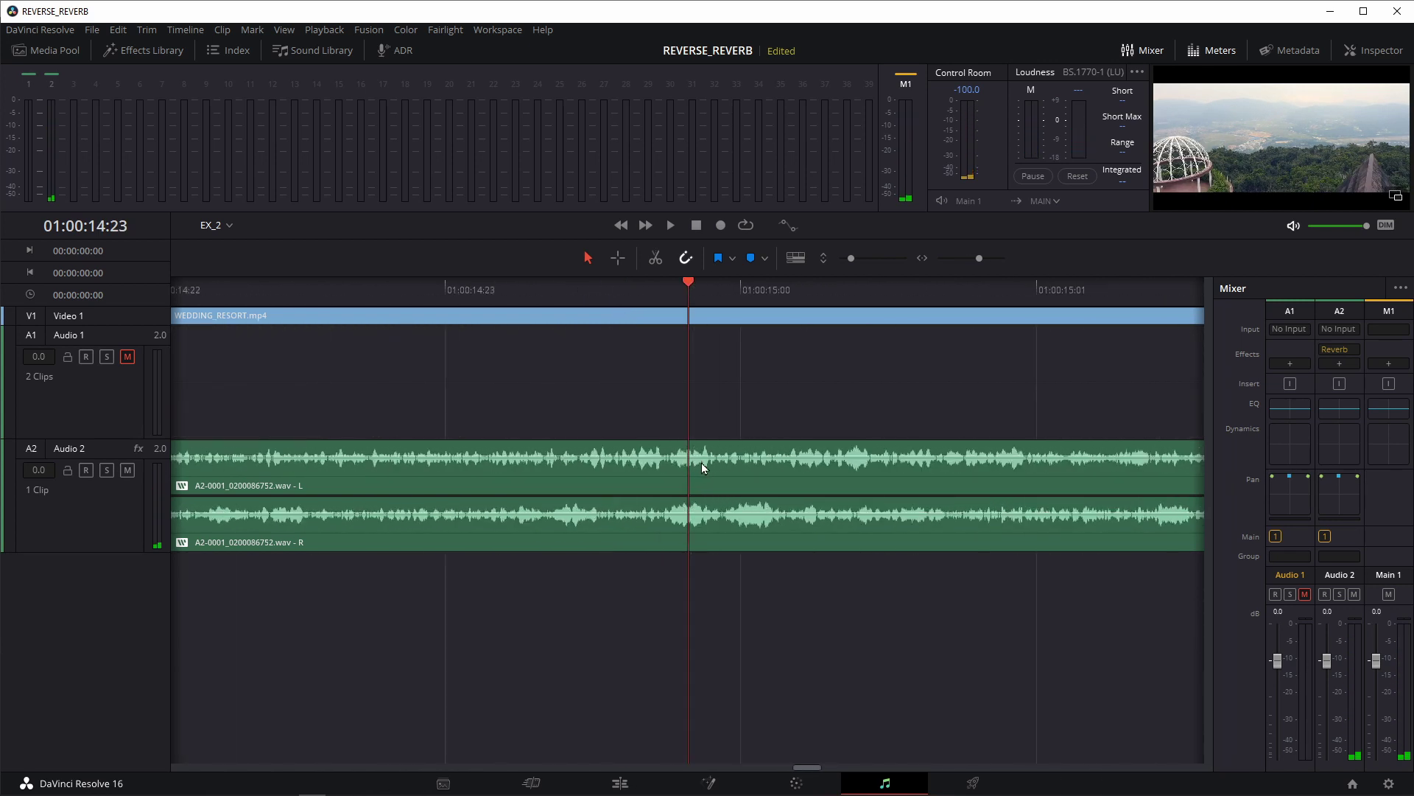
{"action": "left_click_drag", "start_coordinate": [686, 290], "coordinate": [713, 295]}
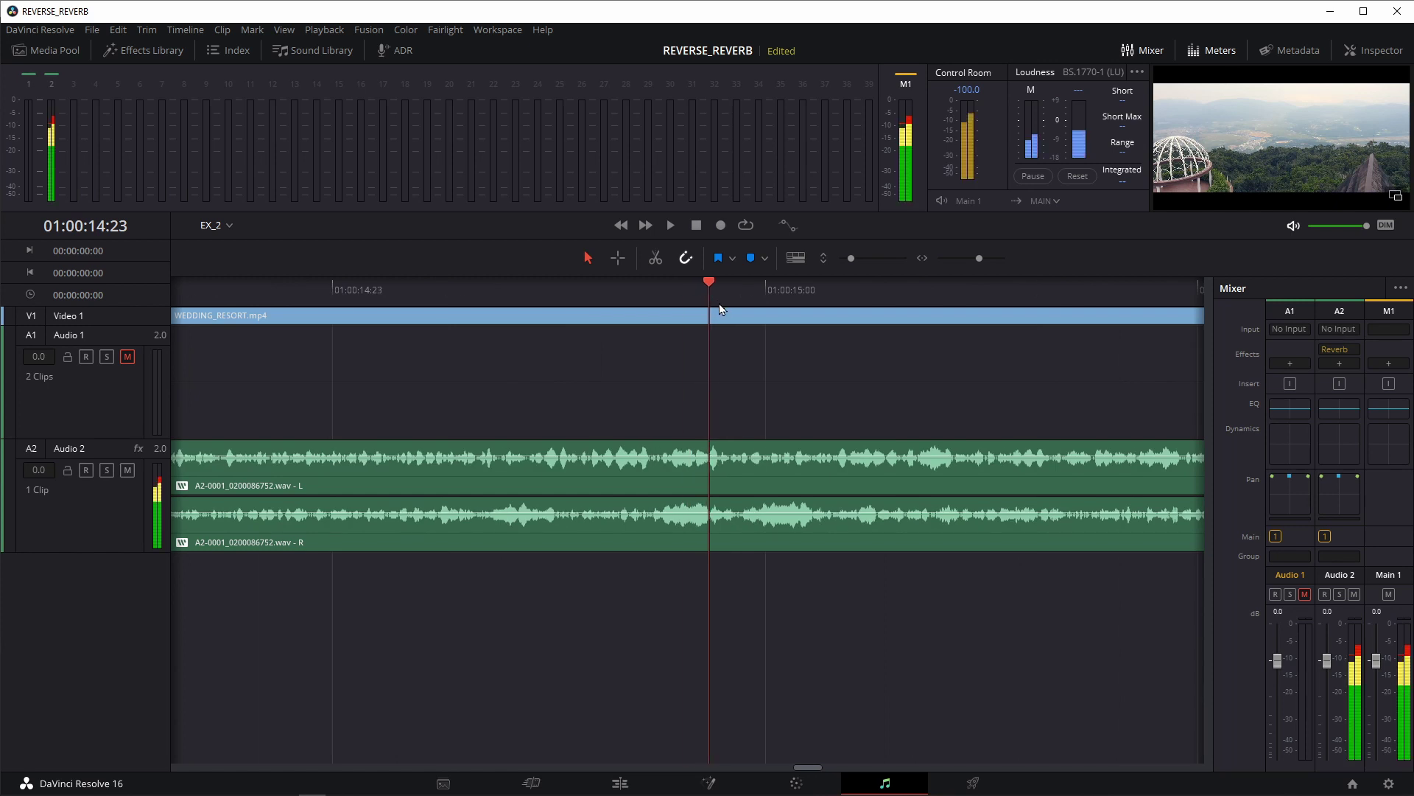
Split the reversed A2 swell at 01:00:14:23 and delete its tail without closing the gap
{"action": "left_click", "coordinate": [789, 538]}
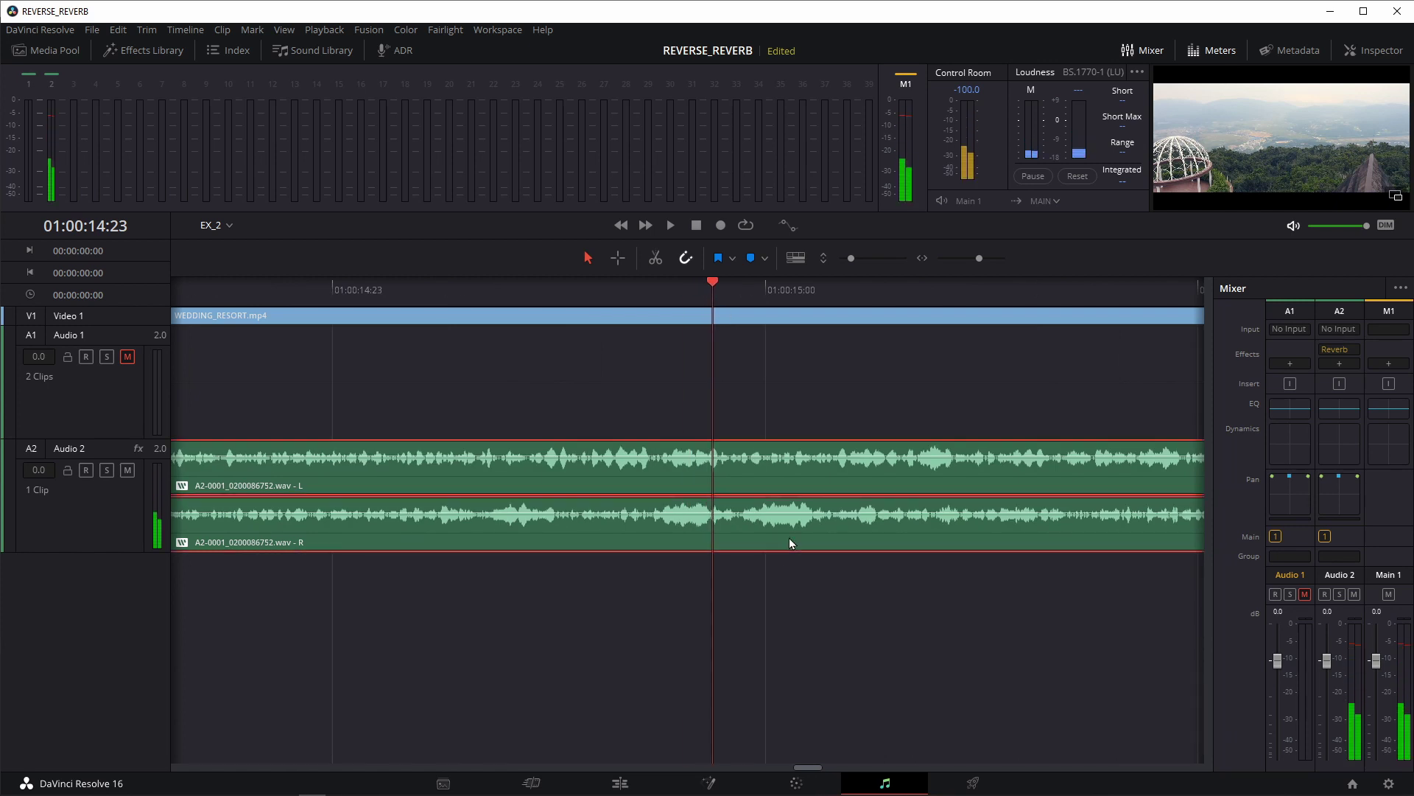
{"action": "key", "text": "ctrl+b"}
{"action": "scroll", "coordinate": [892, 575], "scroll_direction": "down", "scroll_amount": 3}
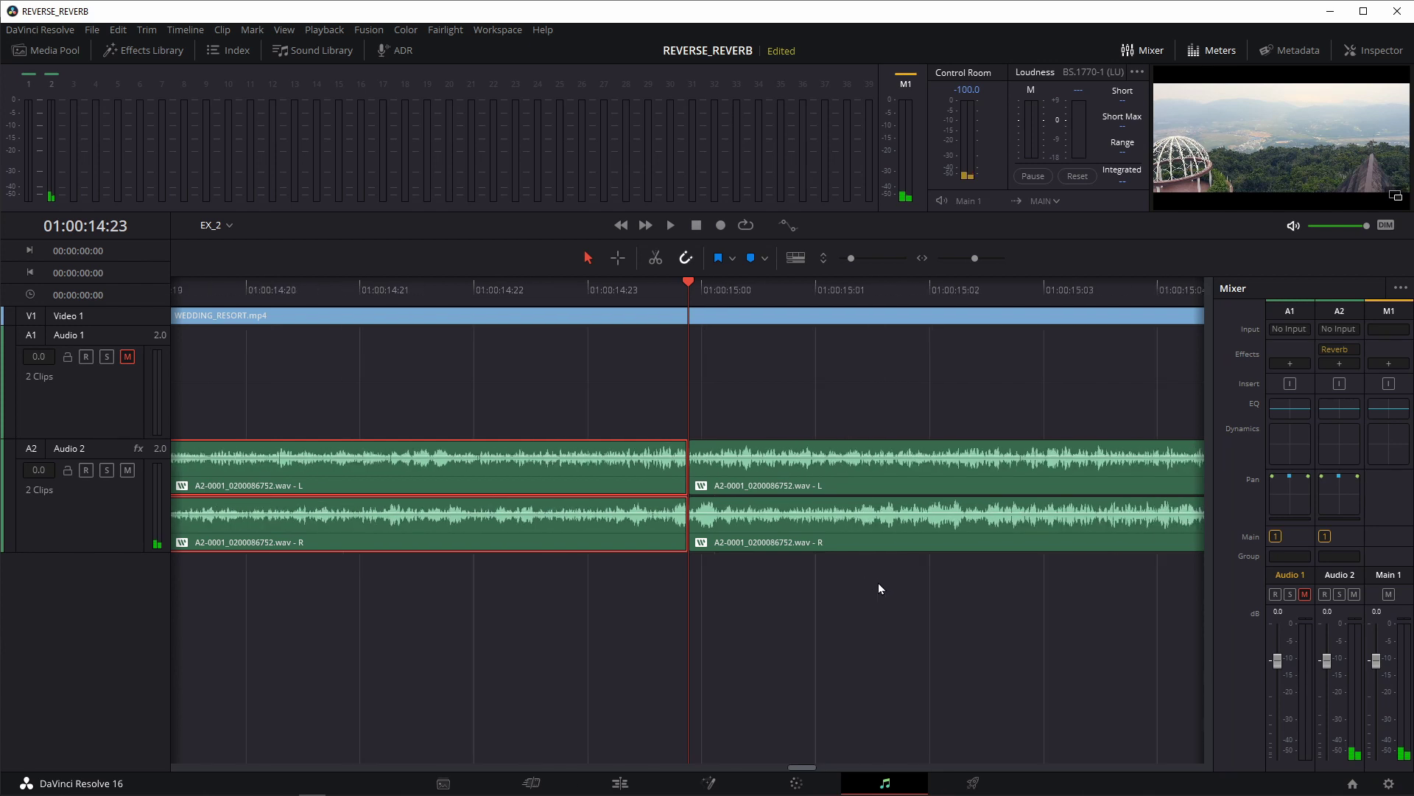
{"action": "scroll", "coordinate": [862, 593], "scroll_direction": "down", "scroll_amount": 2}
{"action": "scroll", "coordinate": [844, 595], "scroll_direction": "down", "scroll_amount": 3}
{"action": "scroll", "coordinate": [838, 603], "scroll_direction": "down", "scroll_amount": 3}
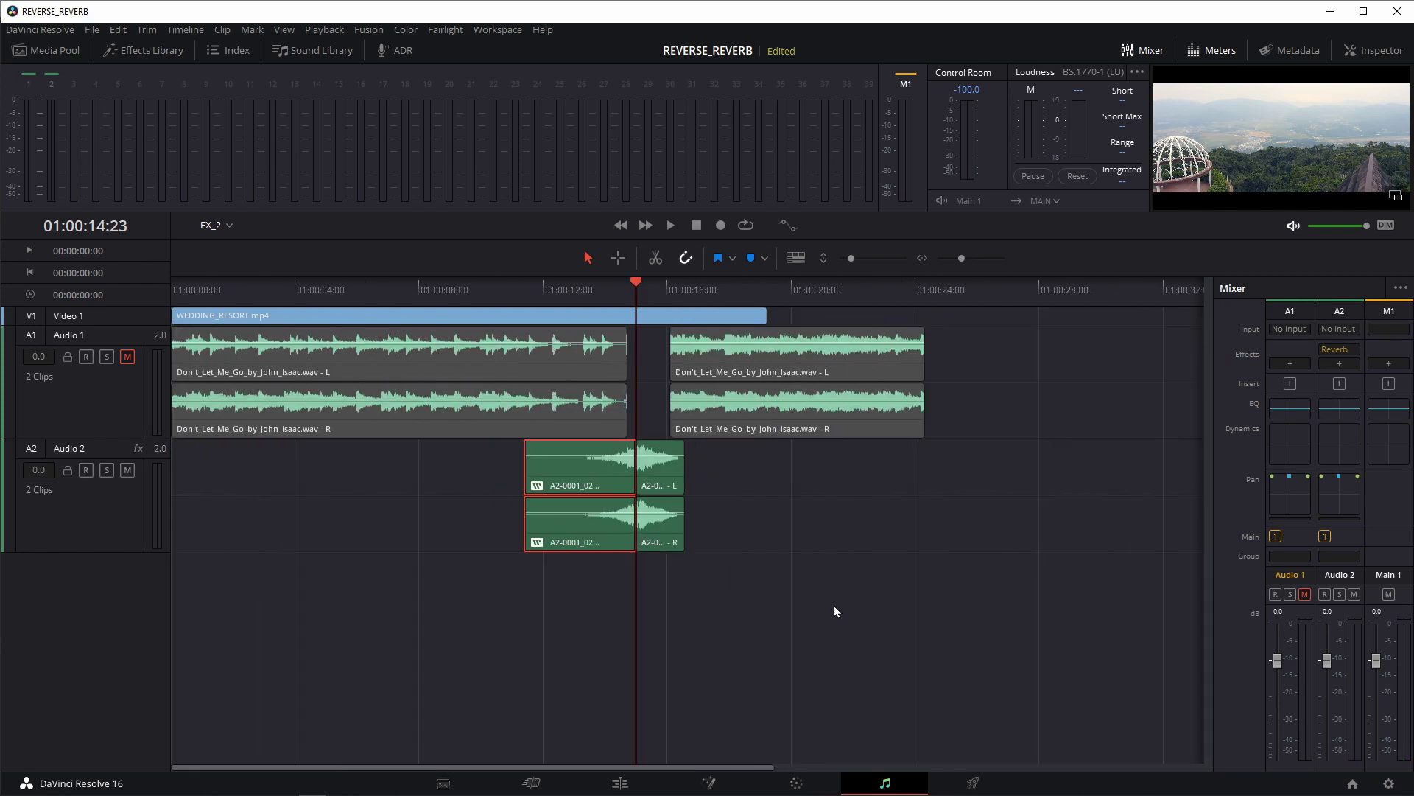
{"action": "left_click", "coordinate": [663, 546]}
{"action": "key", "text": "Delete"}
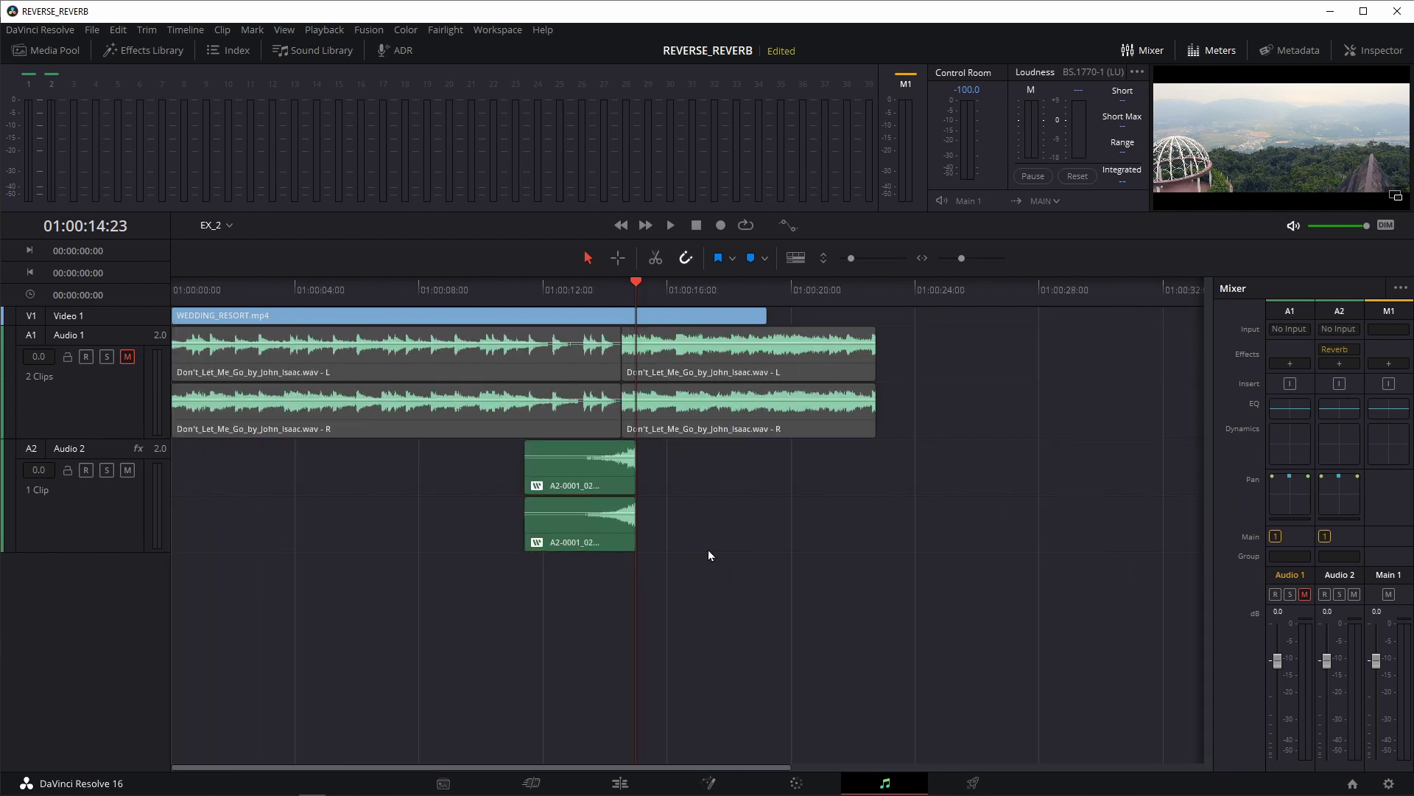
{"action": "key", "text": "ctrl+z"}
{"action": "left_click_drag", "start_coordinate": [688, 530], "coordinate": [1036, 521]}
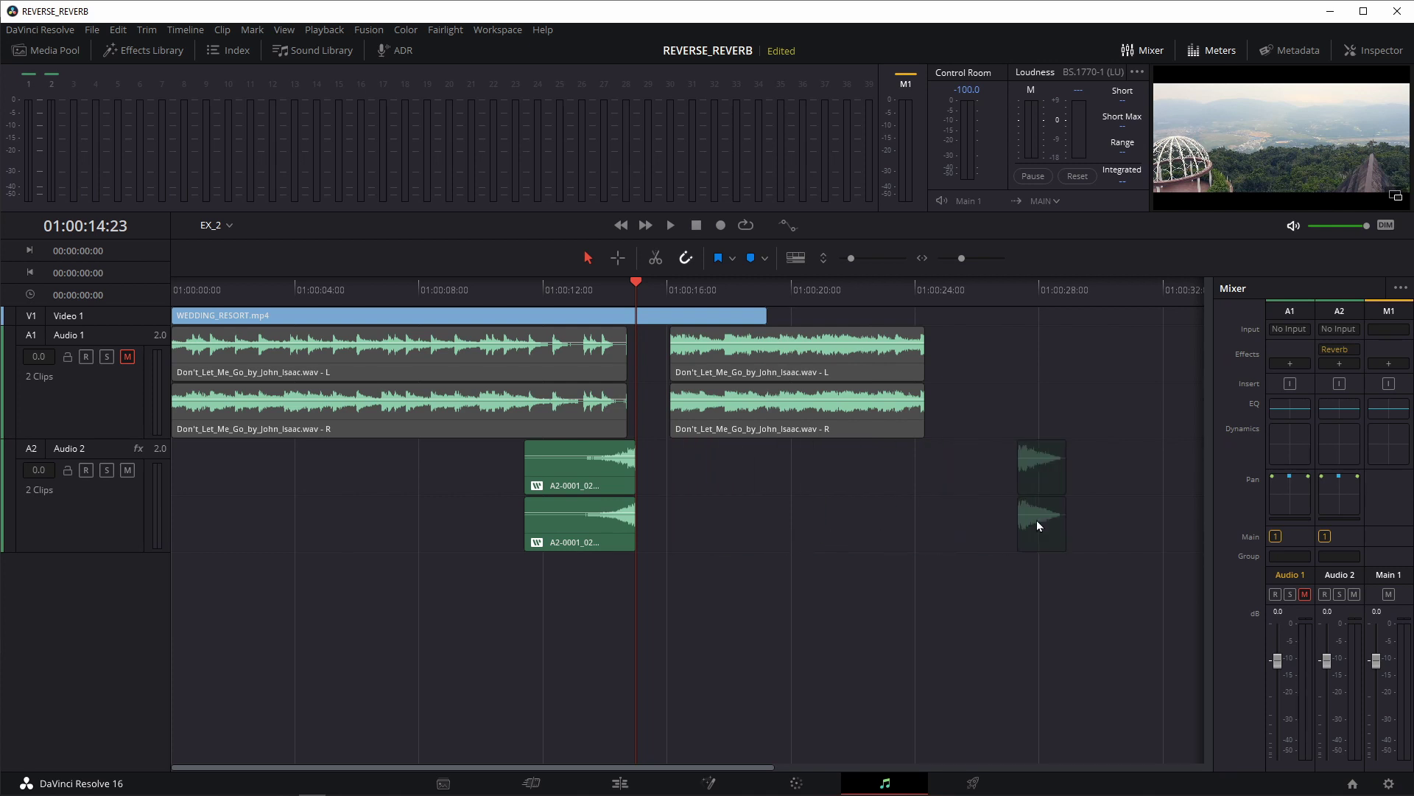
{"action": "key", "text": "Delete"}
Slide the reverse swell on Audio 2 so it ends at 01:00:14:16
{"action": "left_click", "coordinate": [626, 281]}
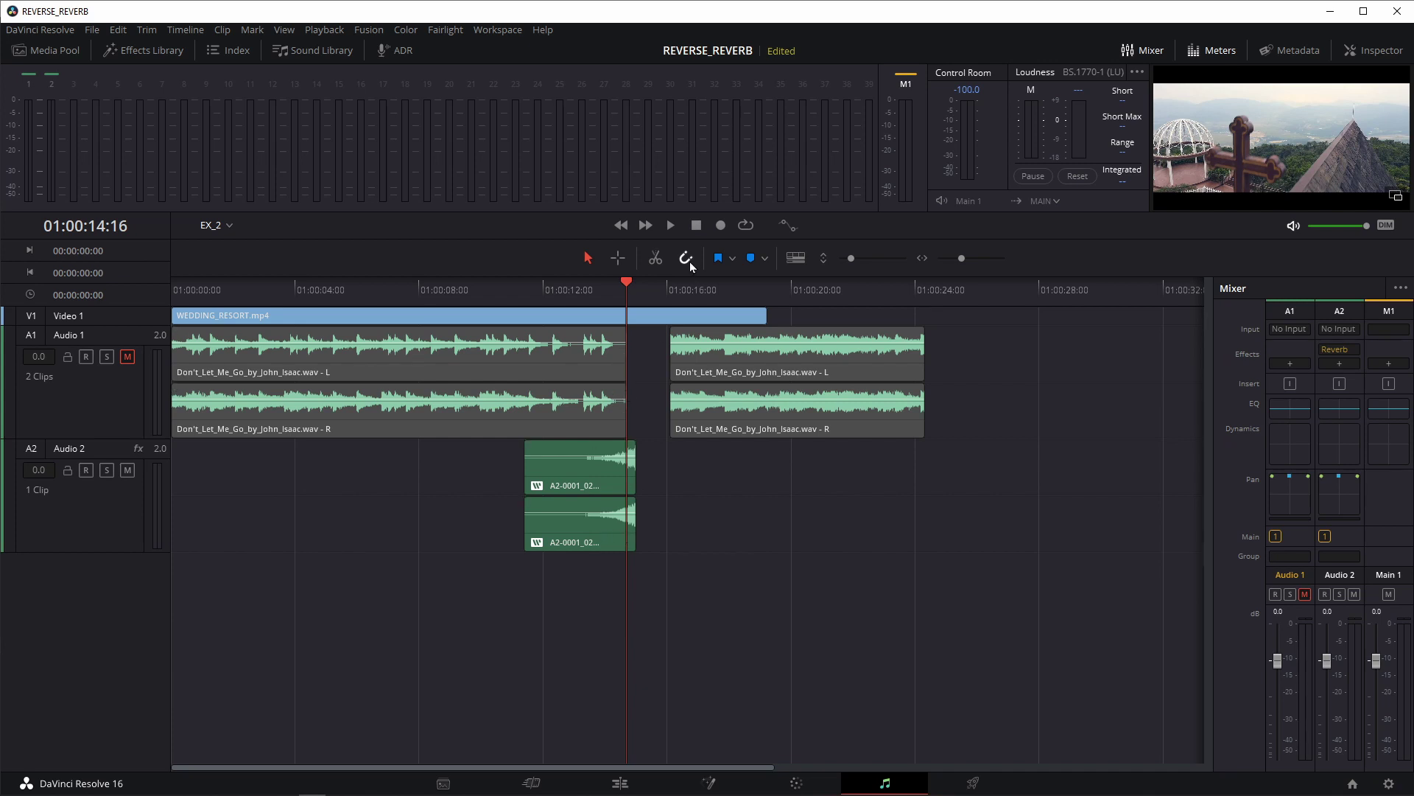
{"action": "key", "text": "d"}
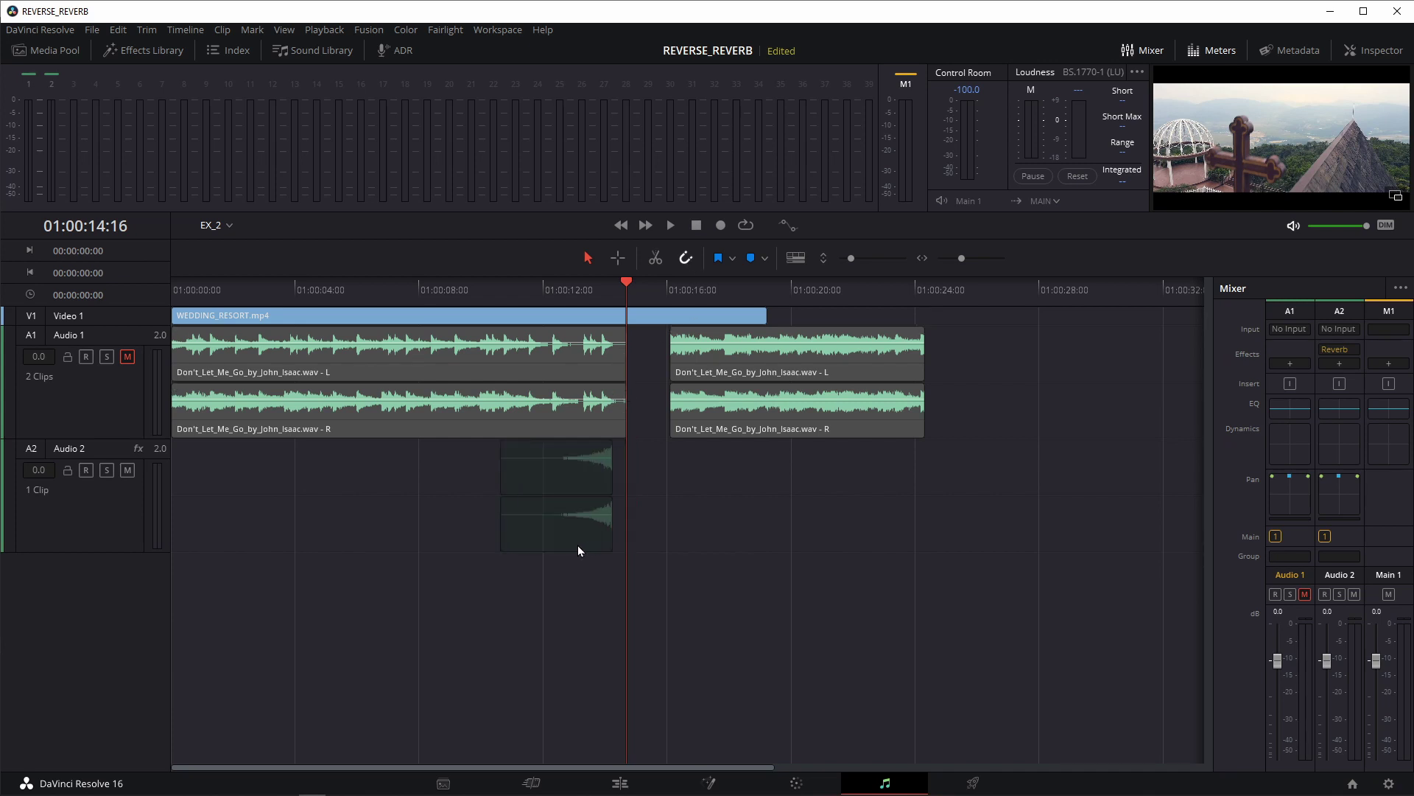
{"action": "left_click_drag", "start_coordinate": [598, 537], "coordinate": [588, 543]}
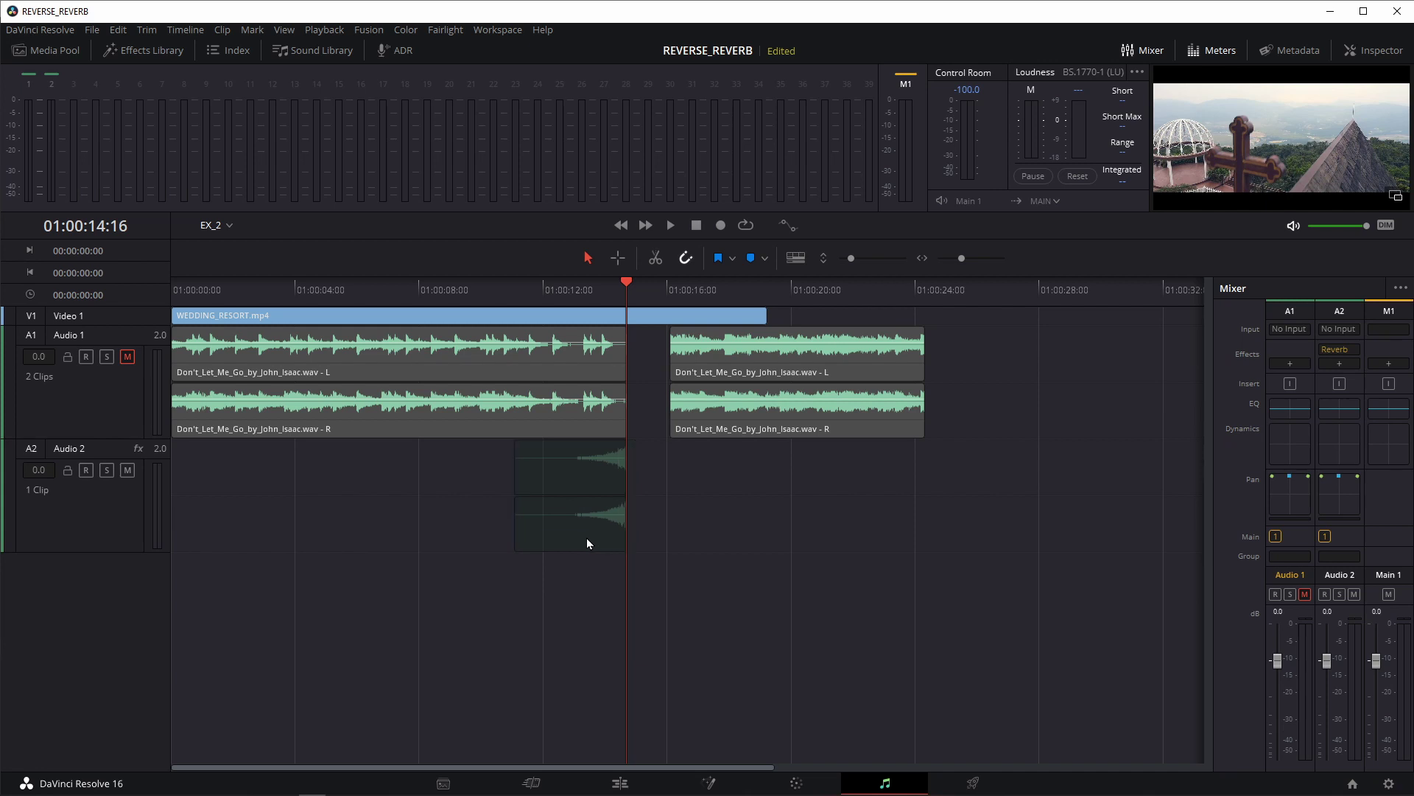
Delete the second Audio 1 song clip, extend the first past the cut, and unmute Audio 1
{"action": "left_click_drag", "start_coordinate": [691, 374], "coordinate": [807, 408]}
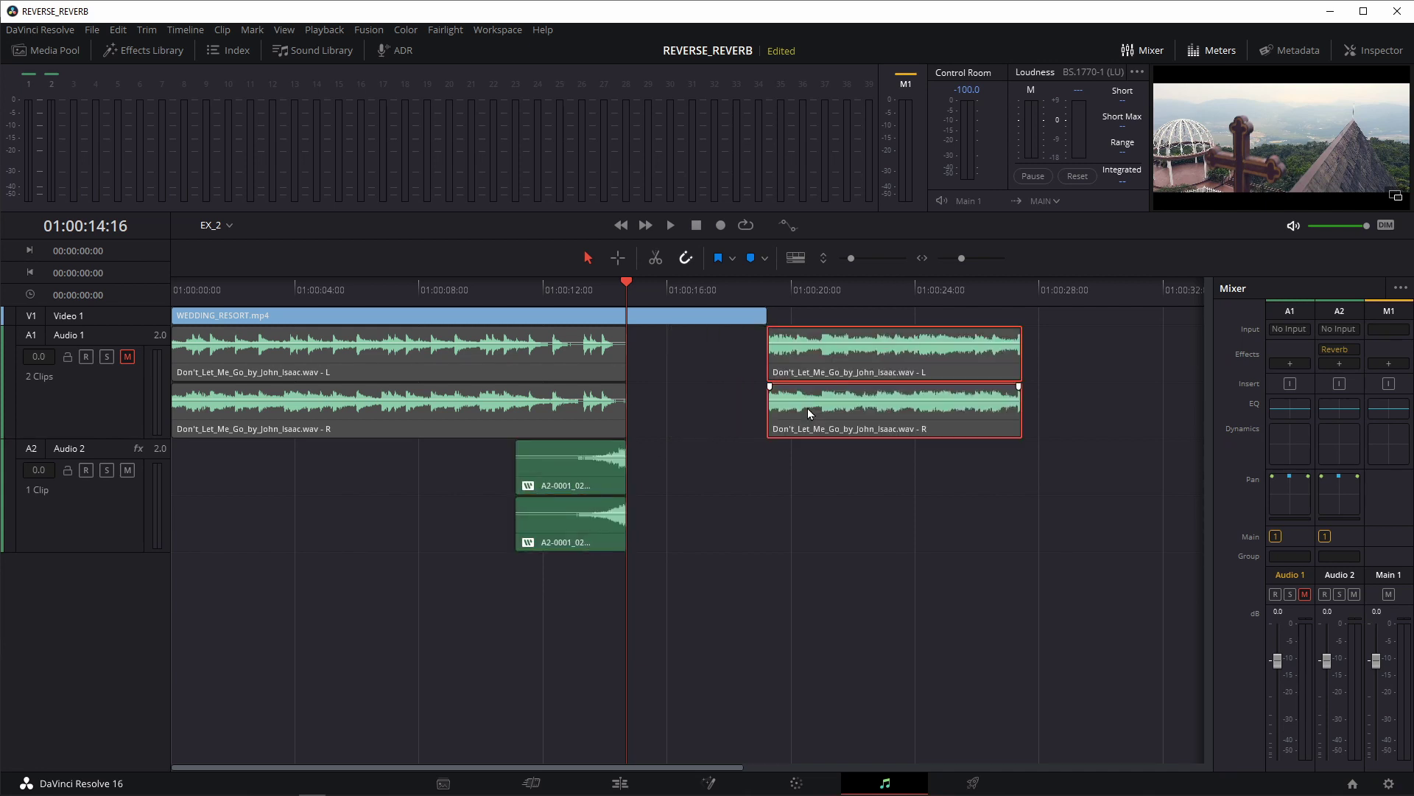
{"action": "key", "text": "Delete"}
{"action": "mouse_move", "coordinate": [615, 372]}
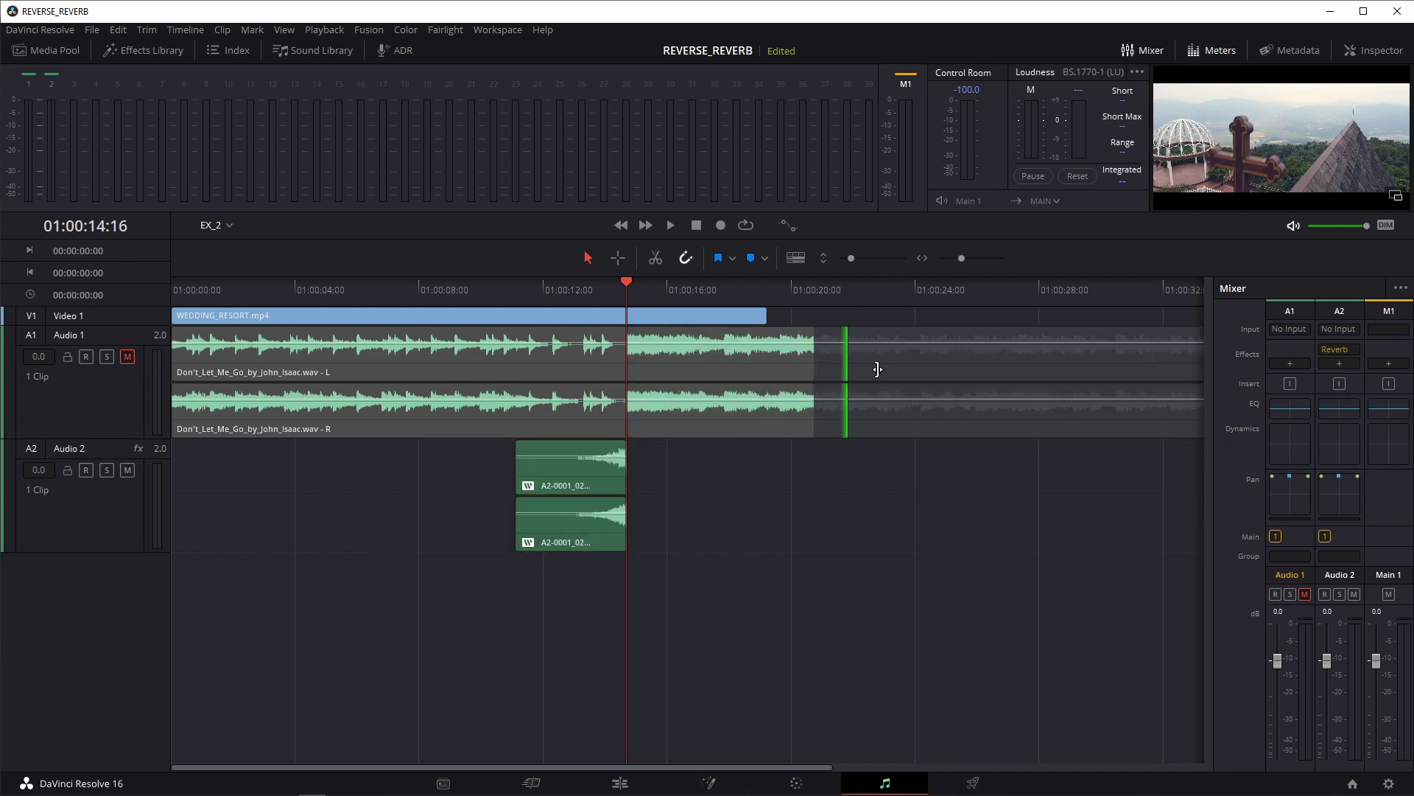
{"action": "left_click_drag", "start_coordinate": [623, 362], "coordinate": [1127, 364]}
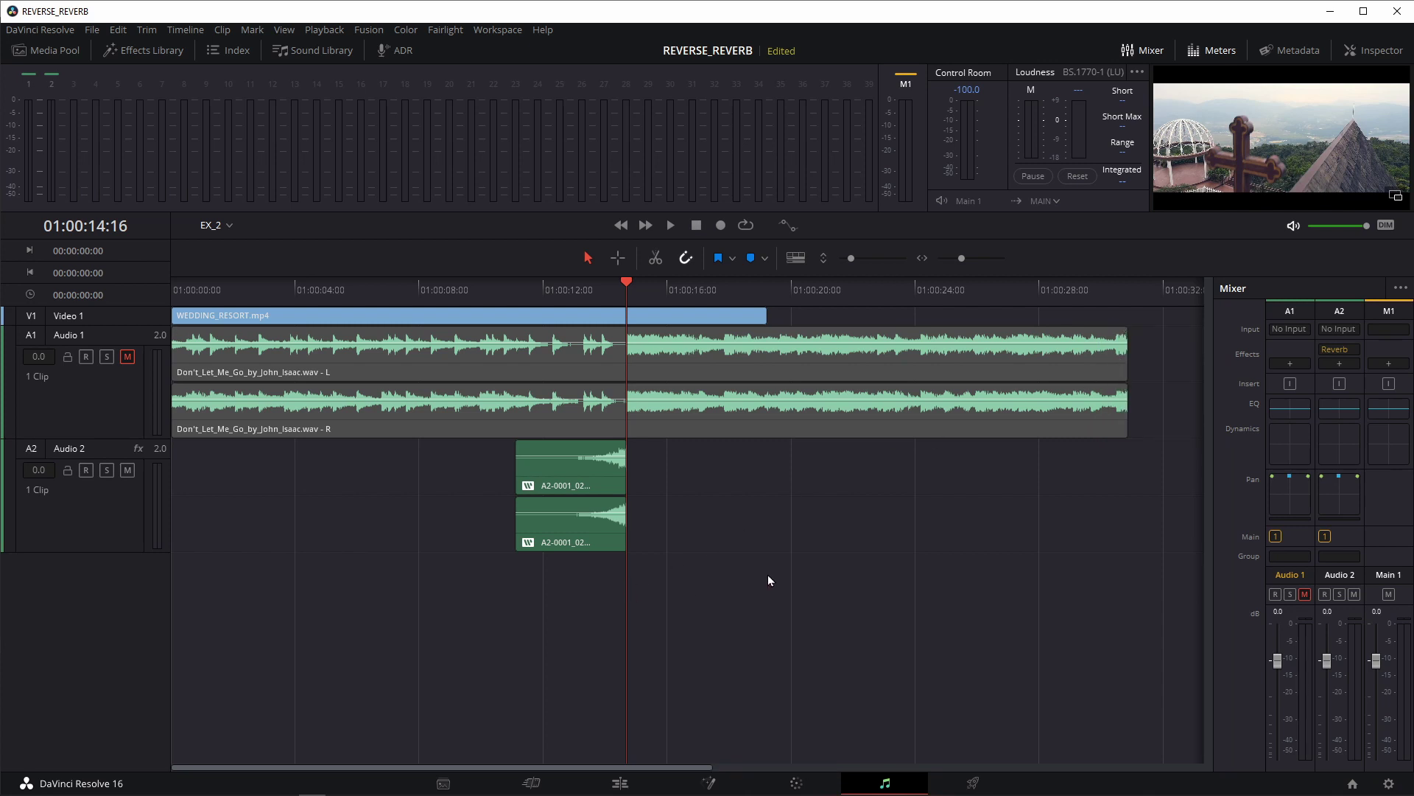
{"action": "left_click", "coordinate": [128, 358]}
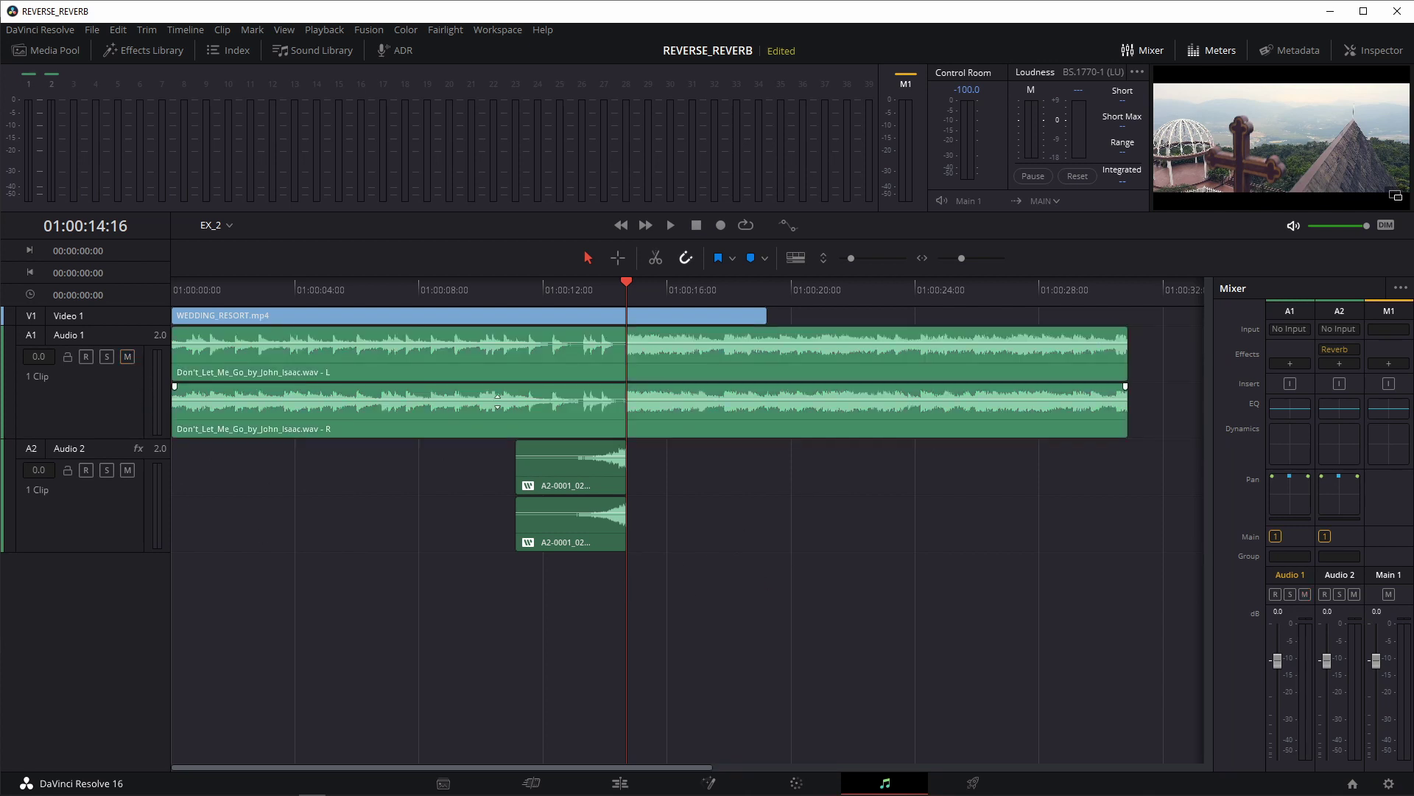
{"action": "left_click", "coordinate": [462, 290]}
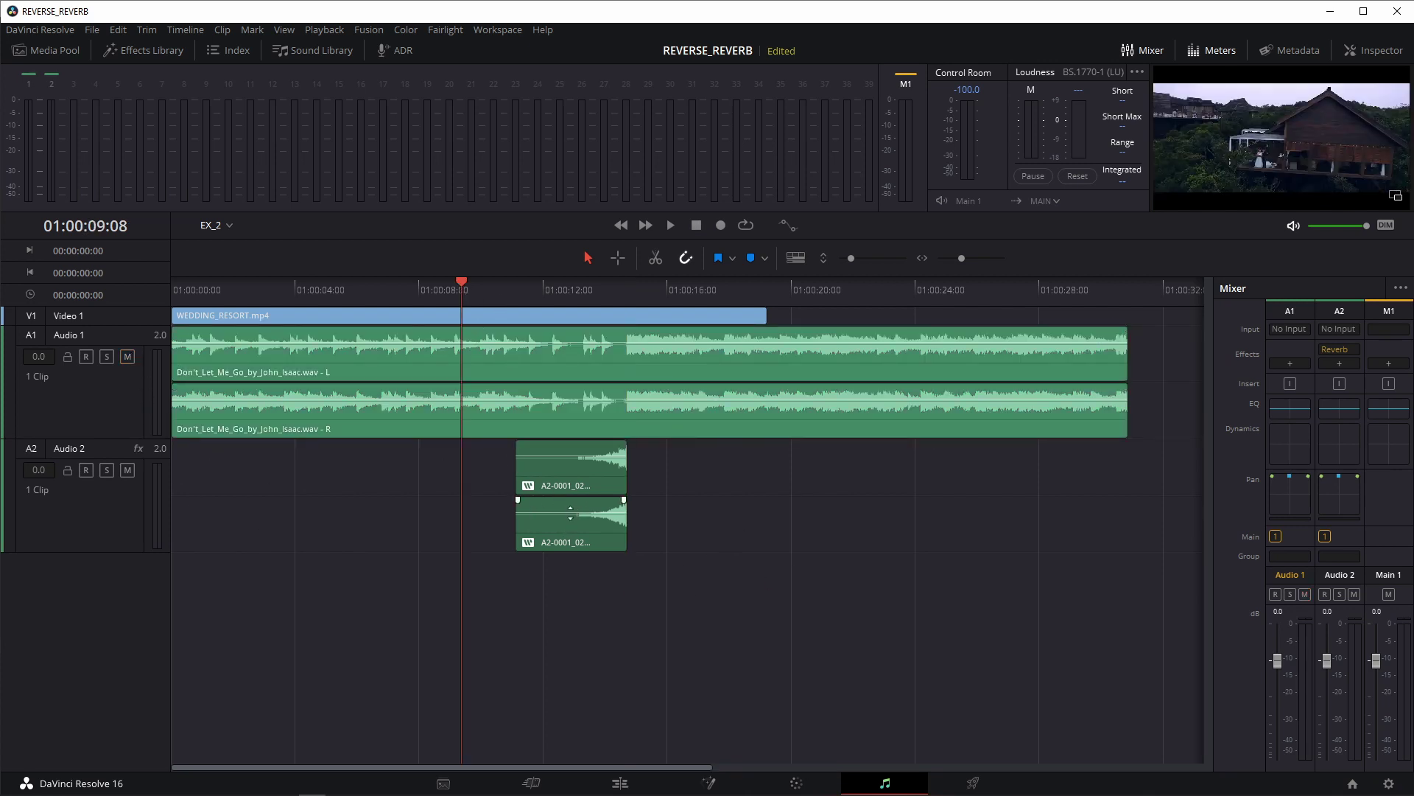
Preview the build-up from 01:00:09:08 into the cut, then pop the viewer into a floating window
{"action": "key", "text": "space"}
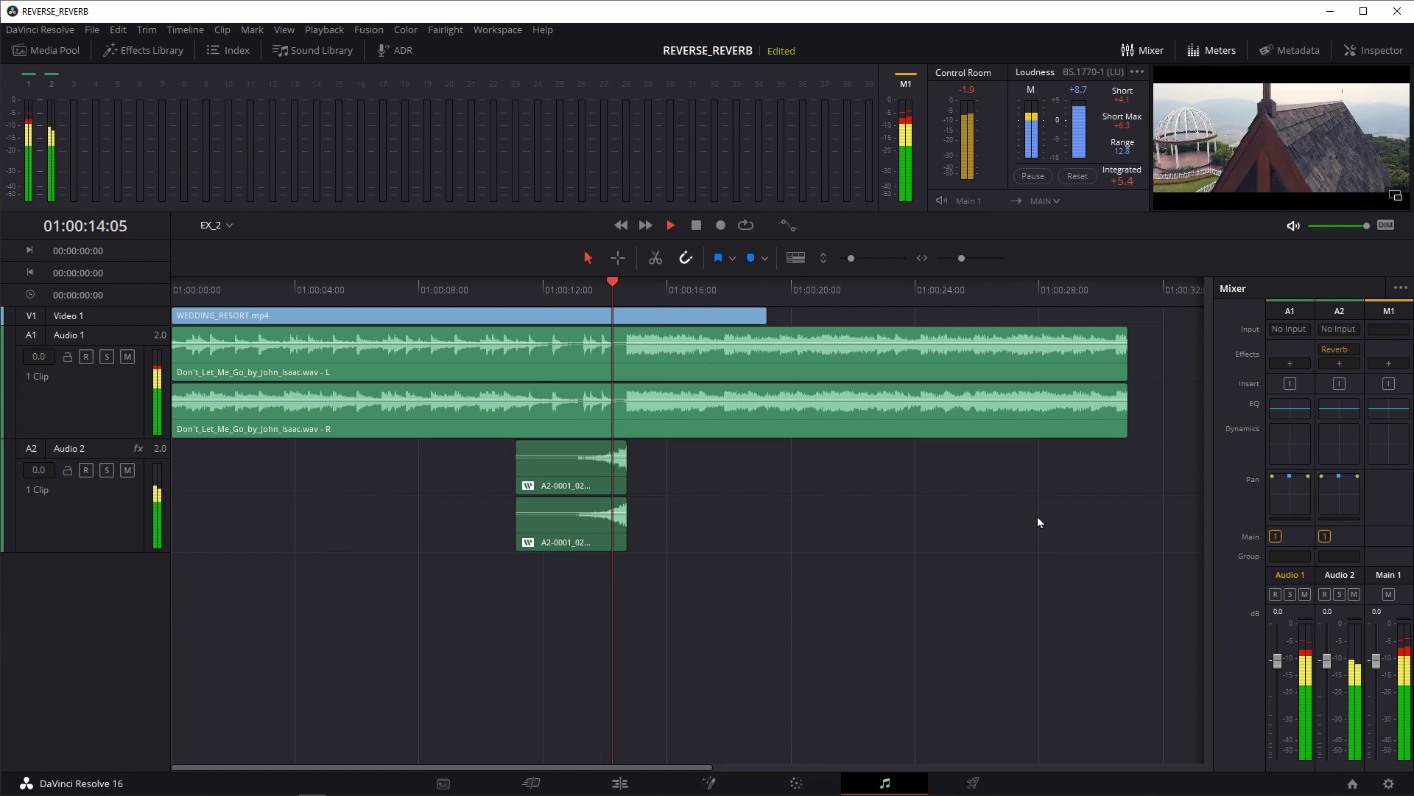
{"action": "key", "text": "space"}
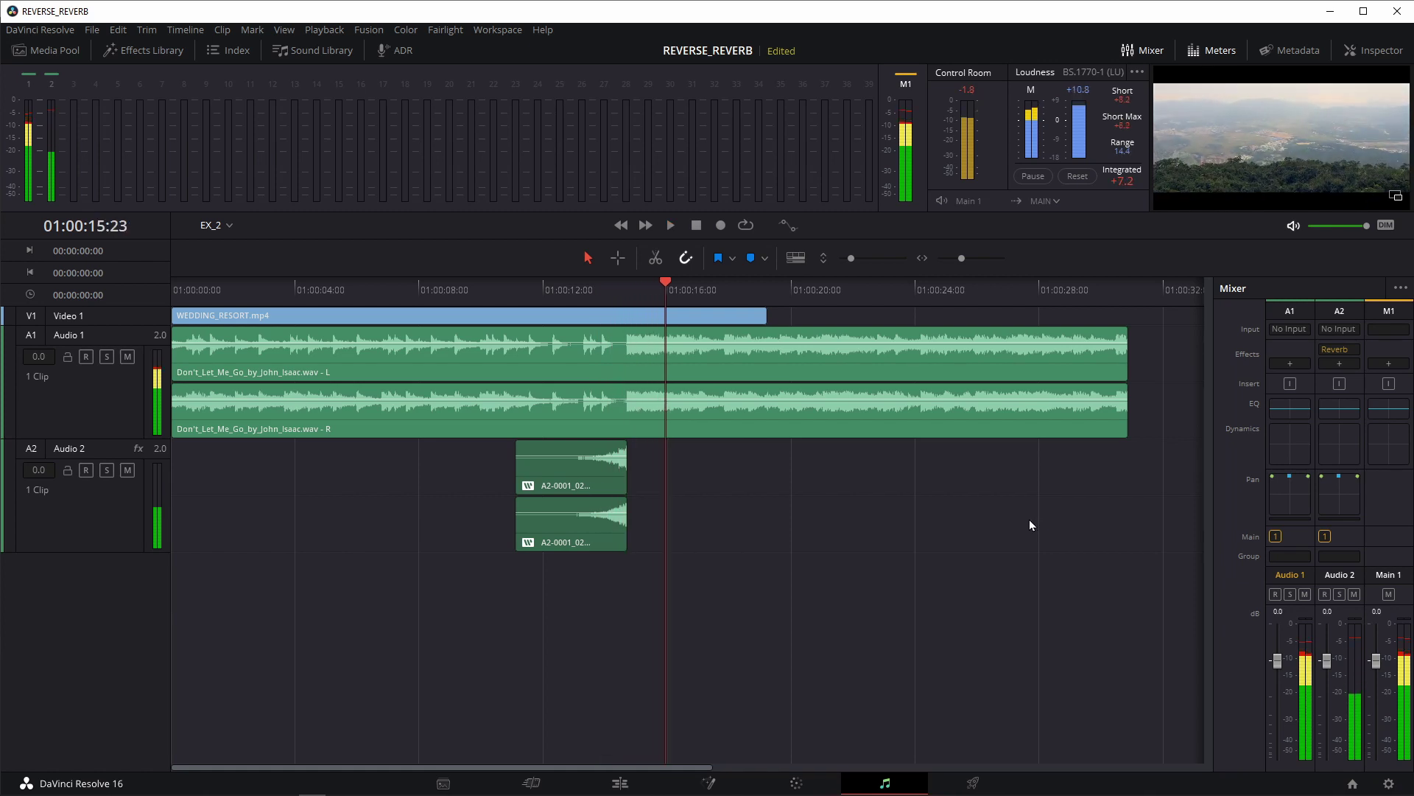
{"action": "left_click", "coordinate": [544, 542]}
{"action": "left_click", "coordinate": [647, 588]}
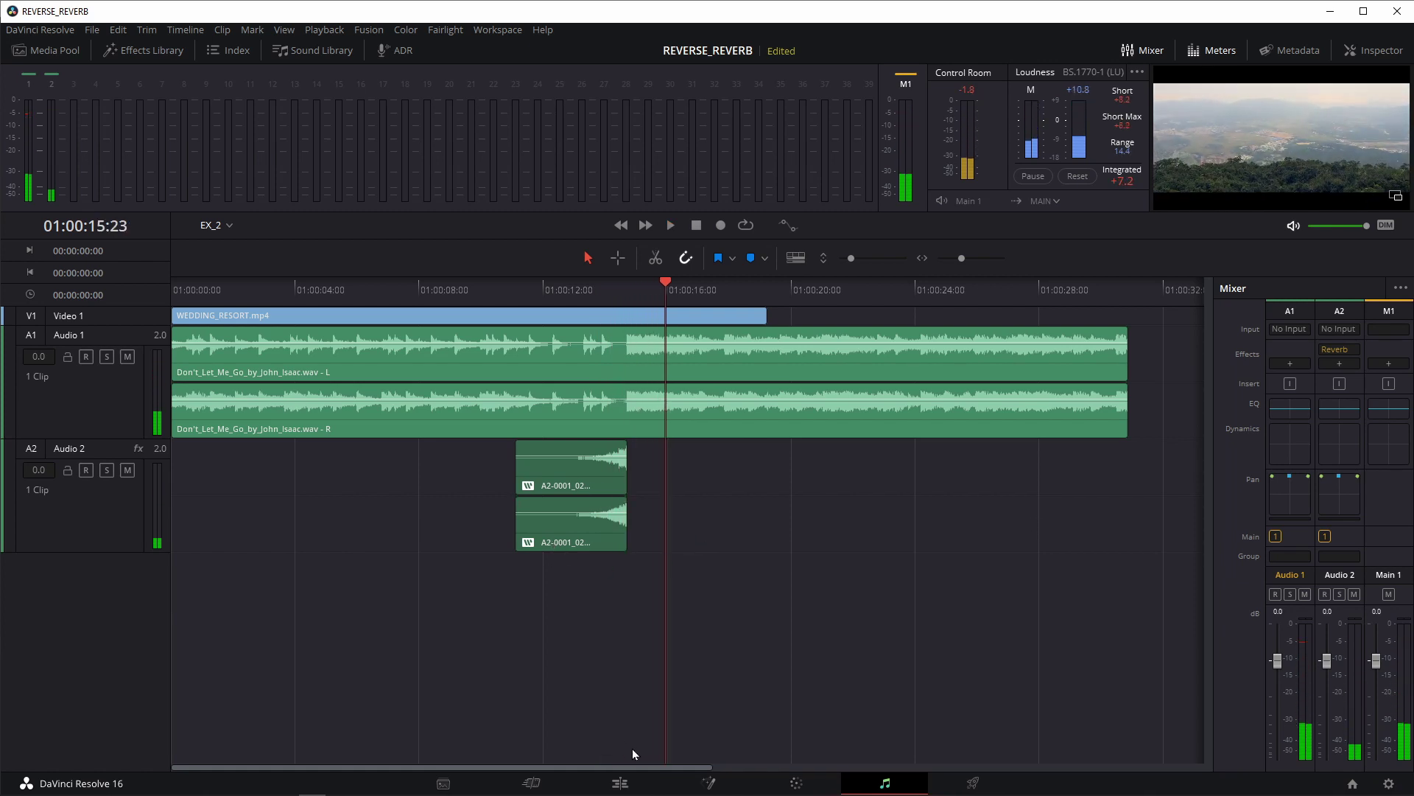
{"action": "left_click", "coordinate": [1395, 196]}
Enlarge the floating viewer, play EX_2 from the start past the swell, then dock it back
{"action": "left_click_drag", "start_coordinate": [620, 364], "coordinate": [900, 477]}
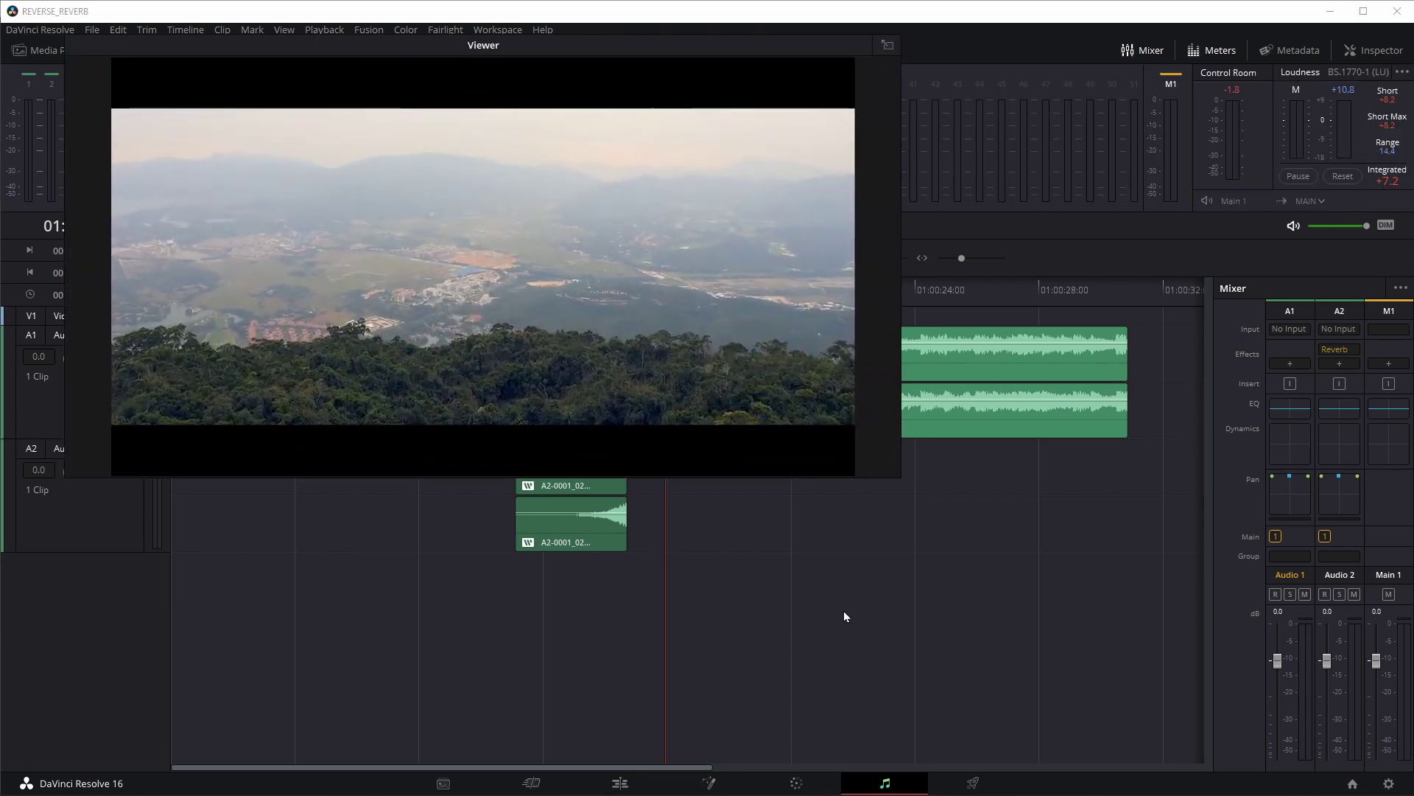
{"action": "key", "text": "Home"}
{"action": "key", "text": "space"}
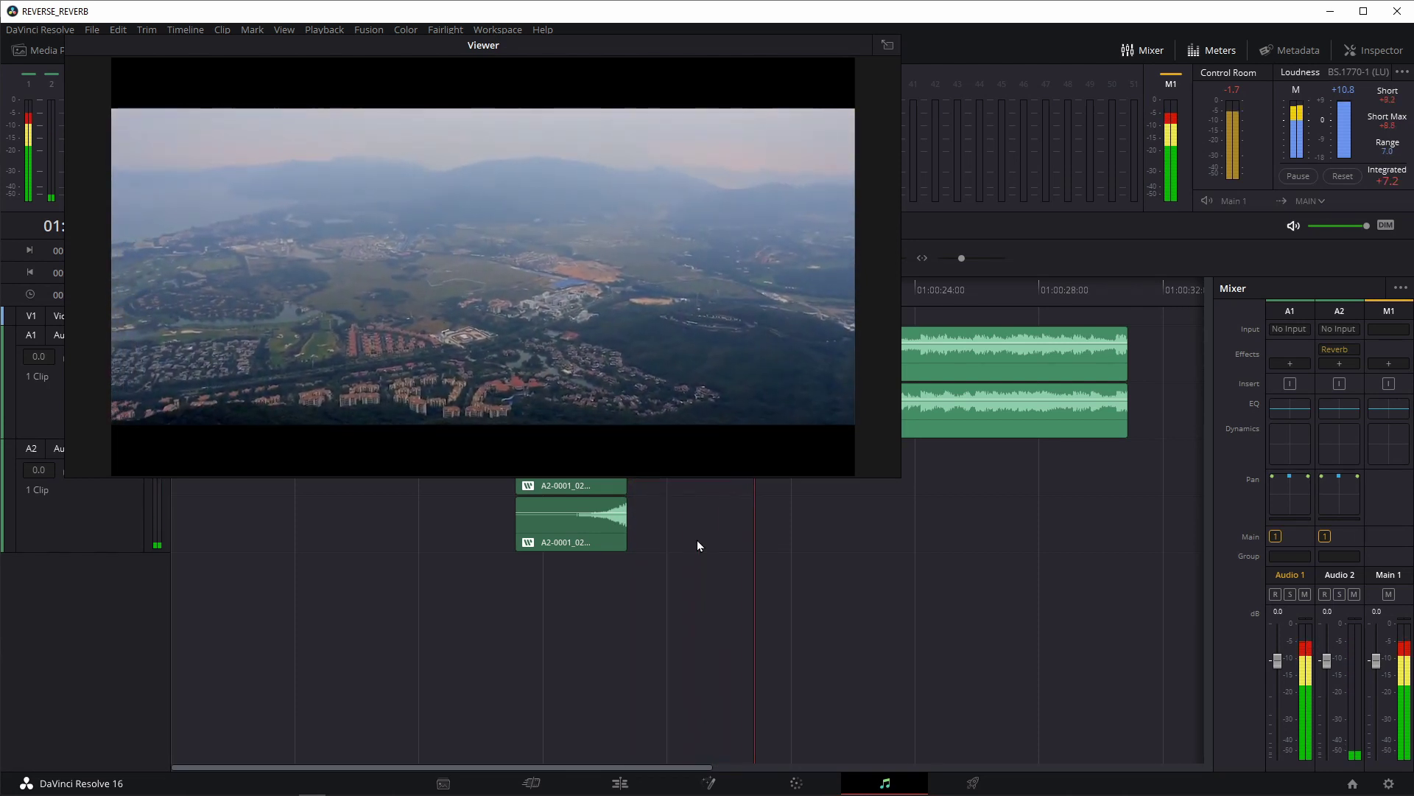
{"action": "left_click", "coordinate": [888, 45]}
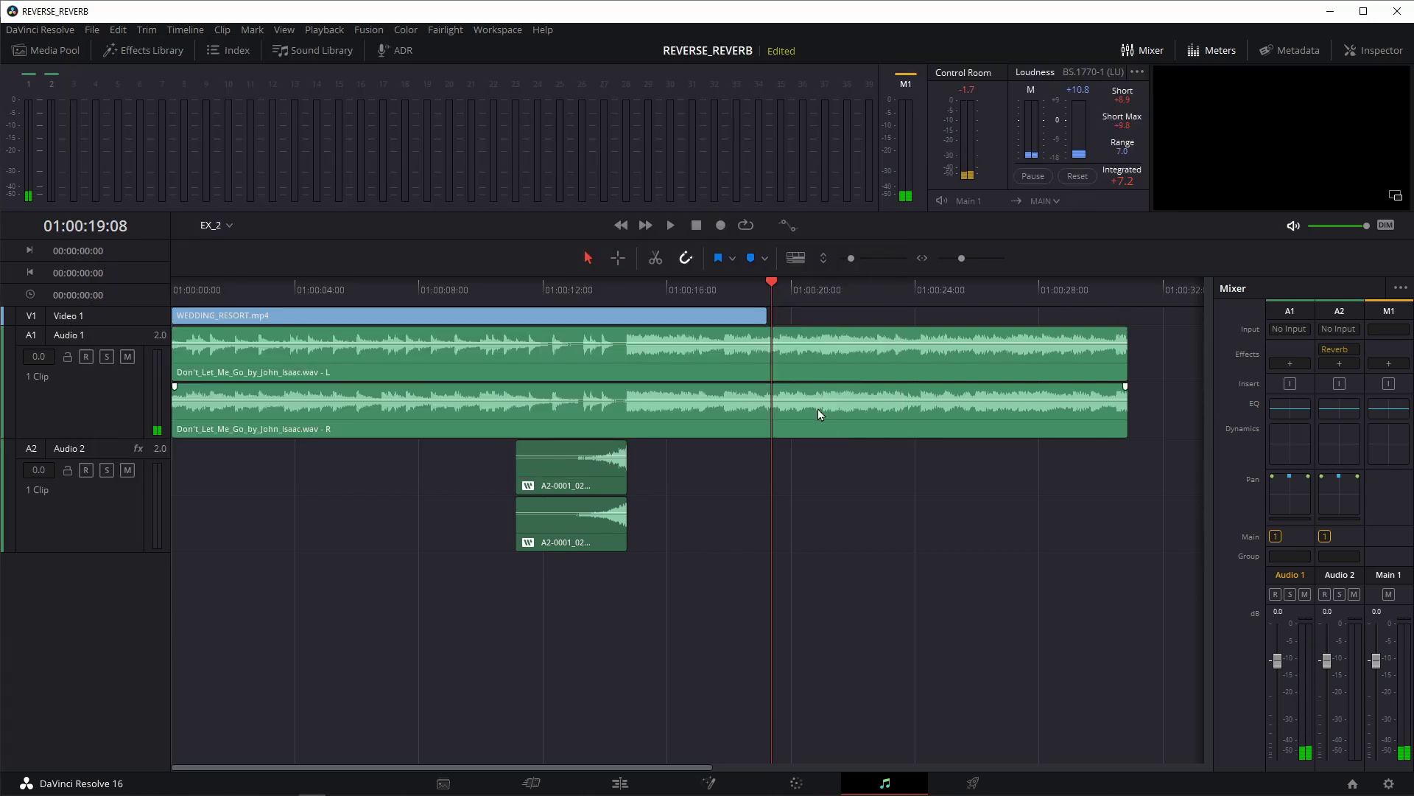